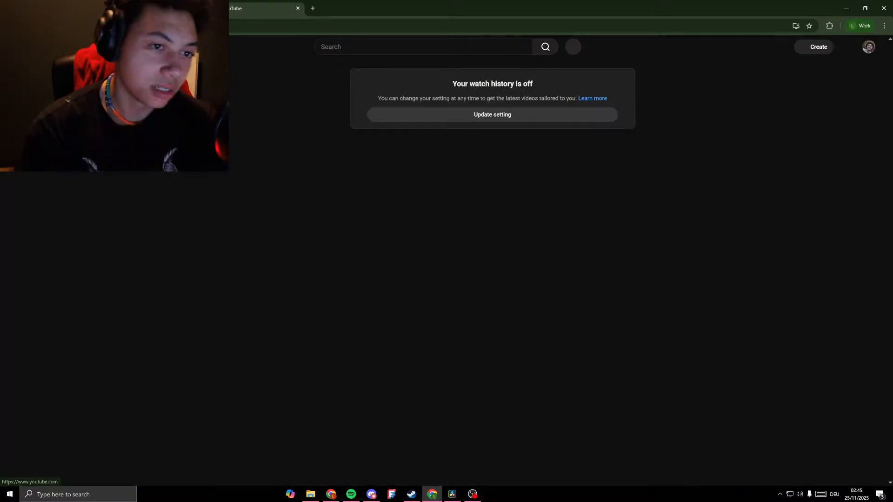
Search YouTube for "dmca free music lofi" and open the 2021 Lofi Chilled Beats 12-hour video for Twitch streamers.
click(409, 47)
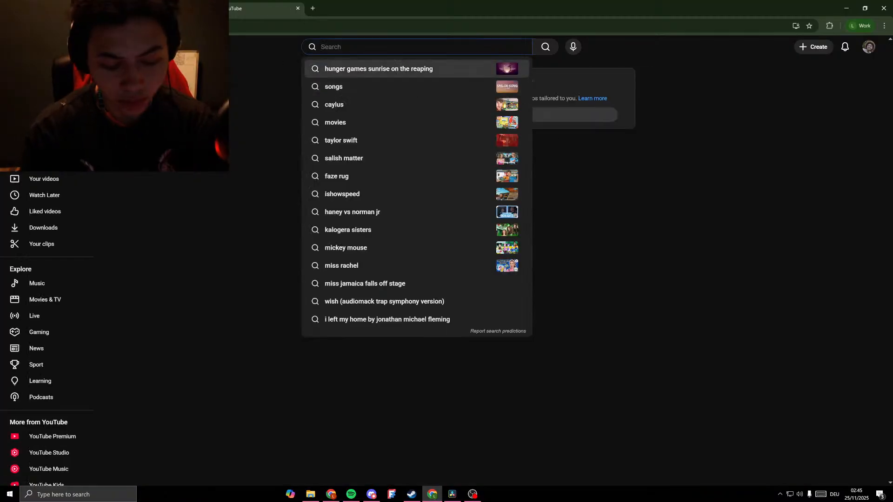
text(dcma)
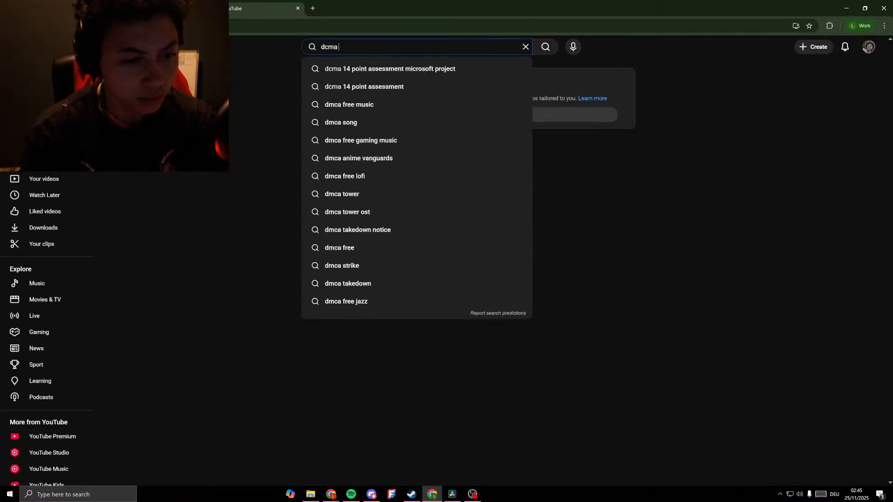
key(BackSpace)
key(BackSpace)
text(mca free muc)
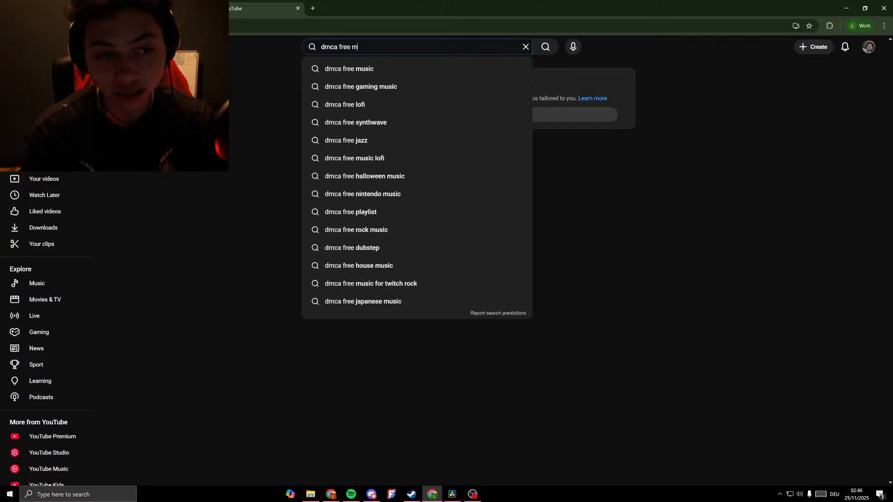
key(BackSpace)
key(BackSpace)
key(BackSpace)
text(music lofi)
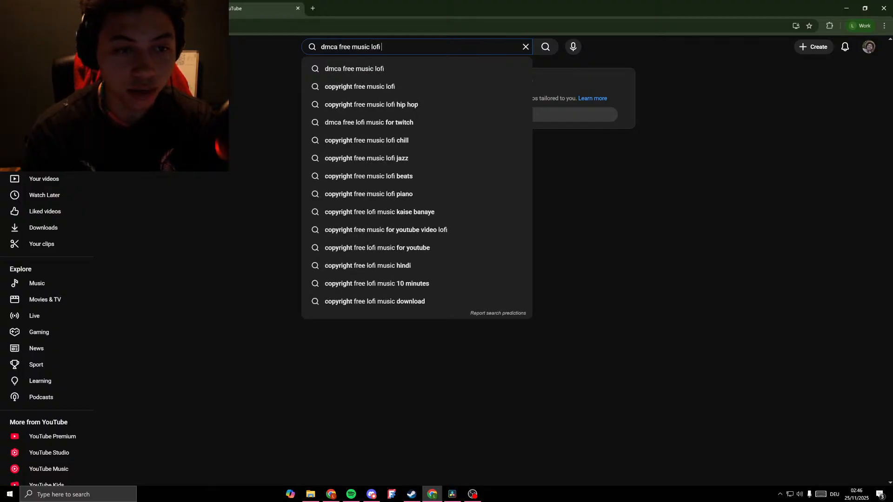
key(Return)
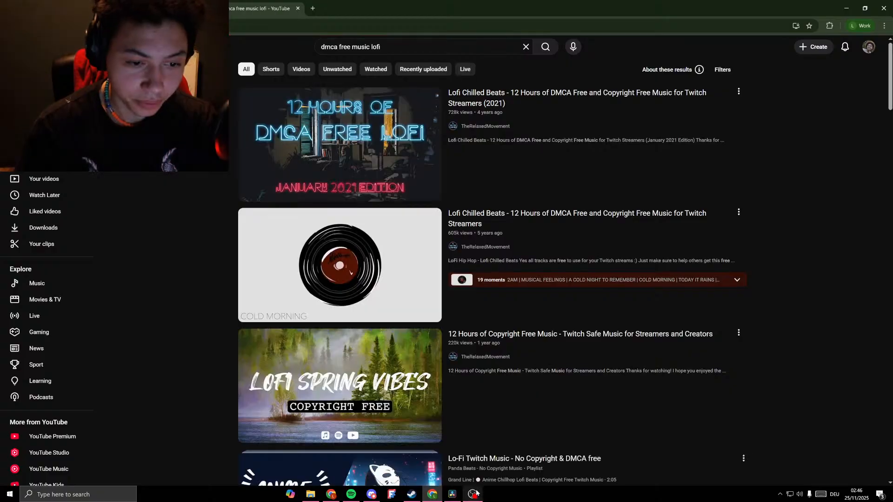
click(510, 100)
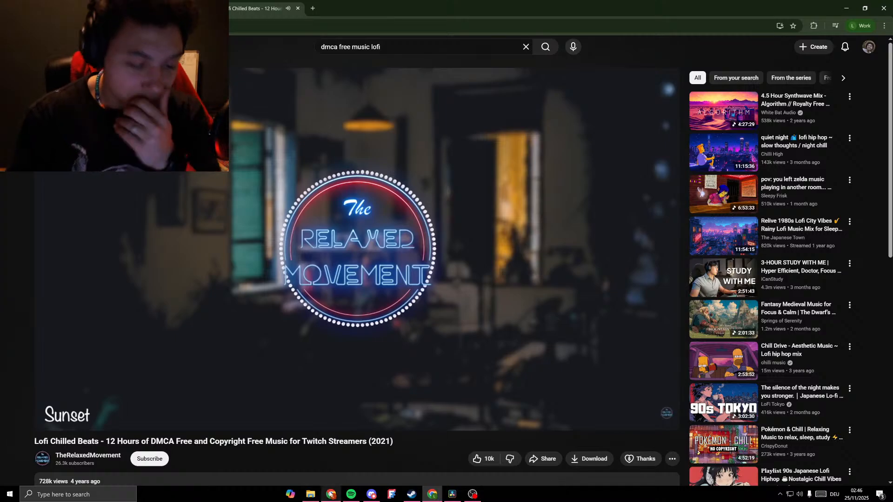
Pause the ASMR video playing in the other browser window and minimize that window.
key(alt+Tab)
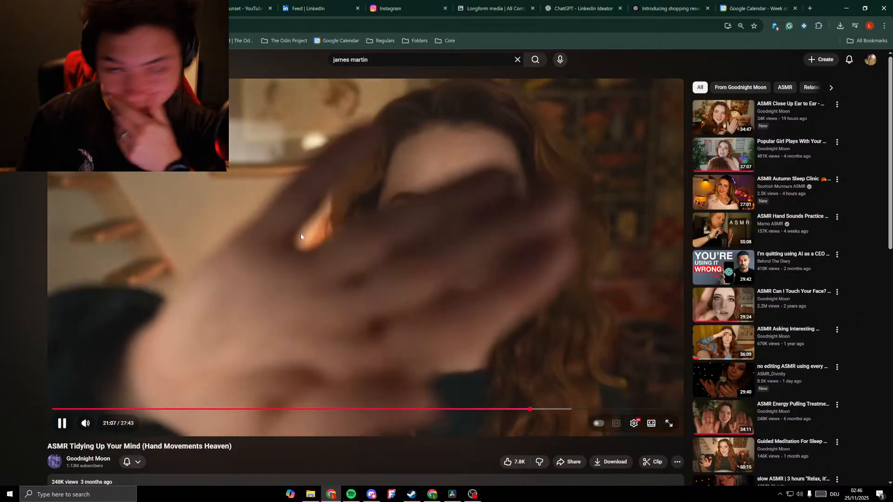
click(300, 234)
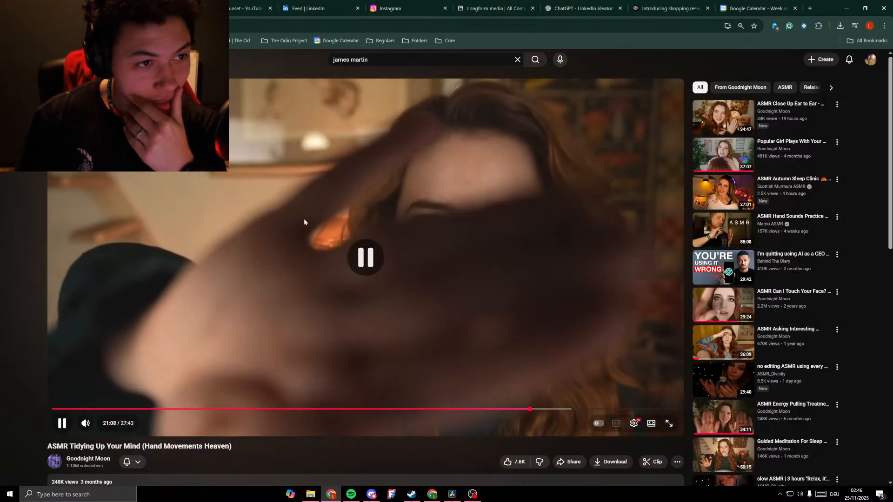
click(846, 8)
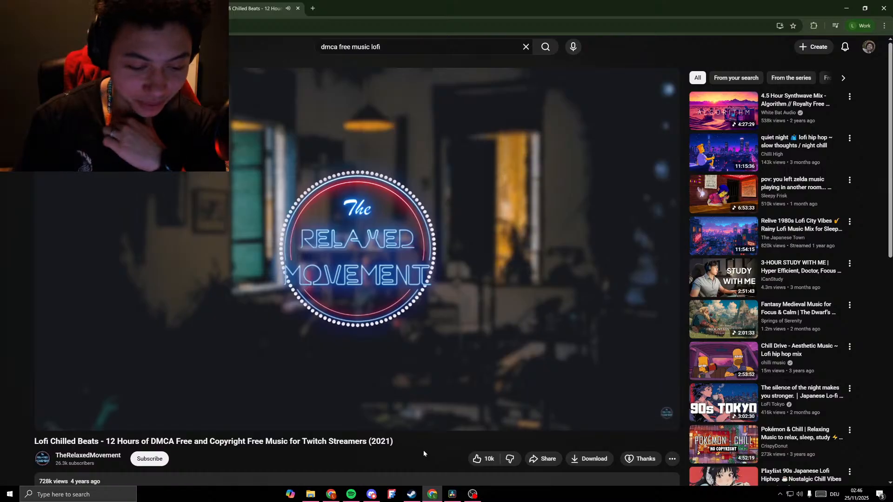
mouse_move(331, 495)
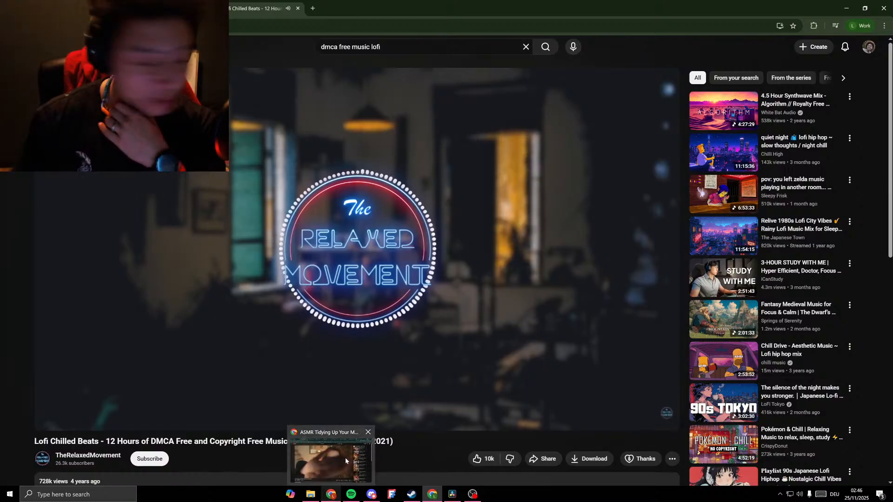
click(332, 495)
click(337, 497)
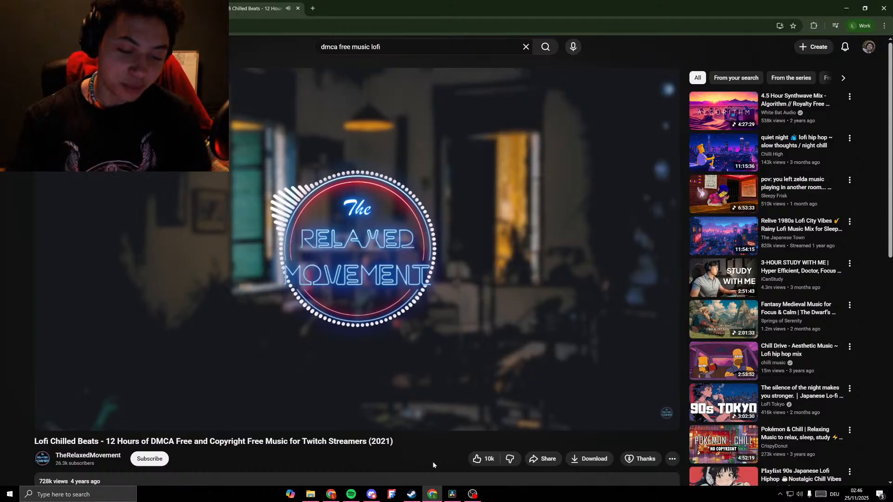
Switch to DaVinci Resolve and create a new project named "eye contact" in the communication folder.
click(459, 494)
right_click(500, 188)
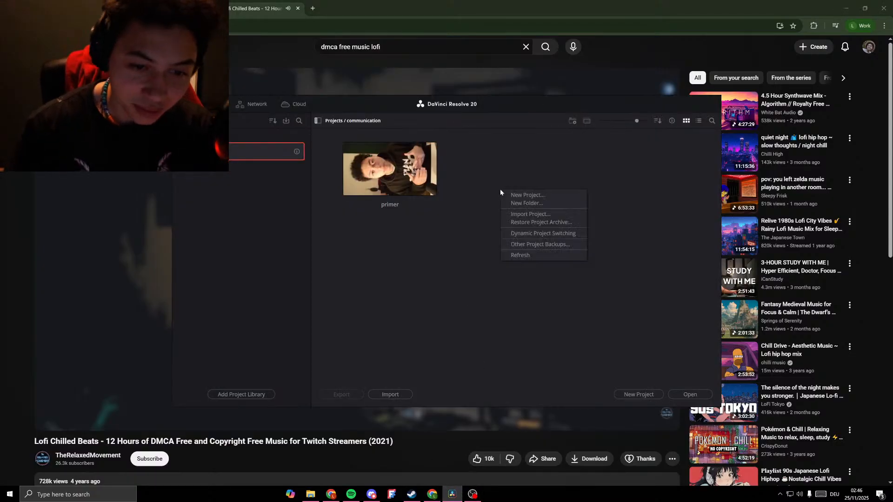
click(527, 215)
click(637, 395)
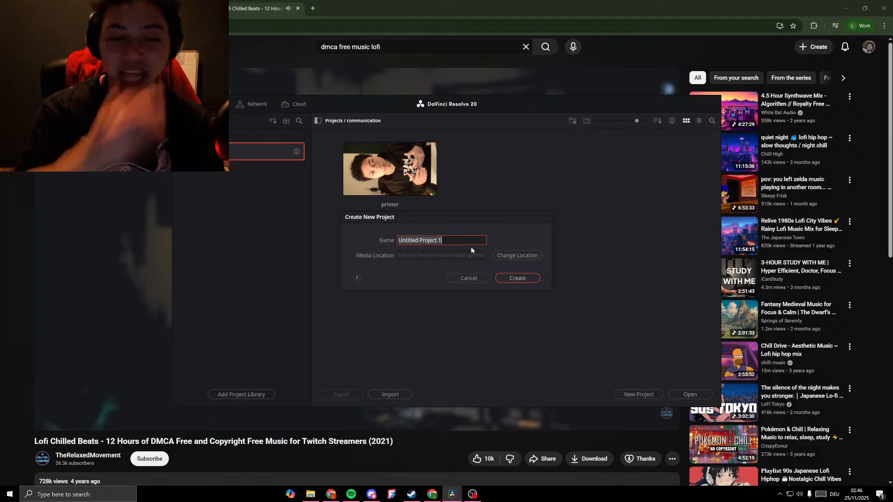
text(eye co)
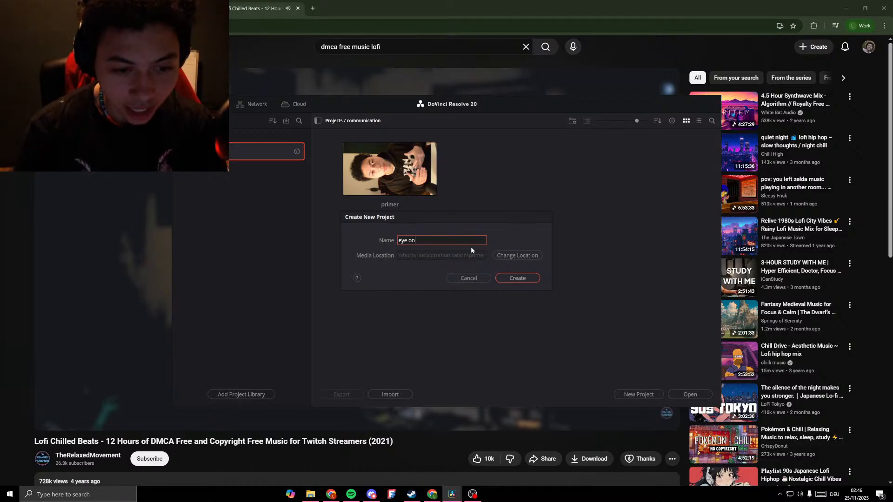
text(ntact)
key(Return)
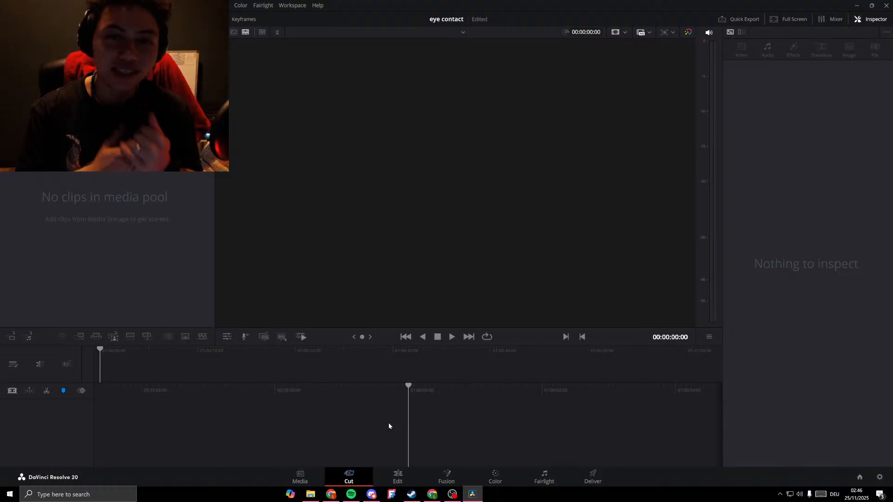
Import DSC_0239.MOV and eye contact.m4a from the eye contact folder, changing the project frame rate to match the clips.
right_click(44, 236)
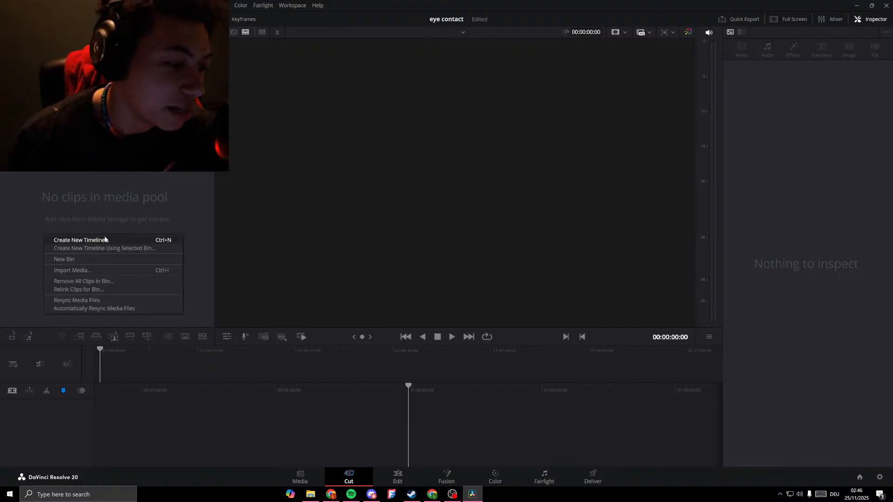
click(77, 271)
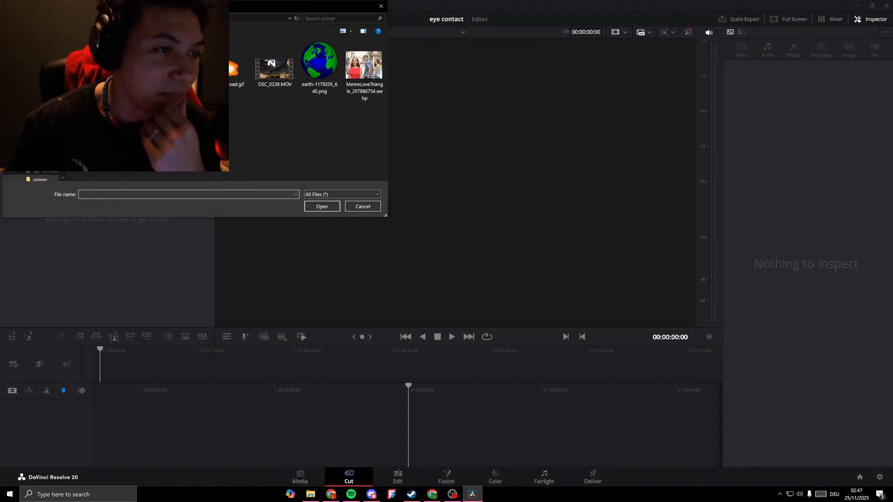
click(46, 18)
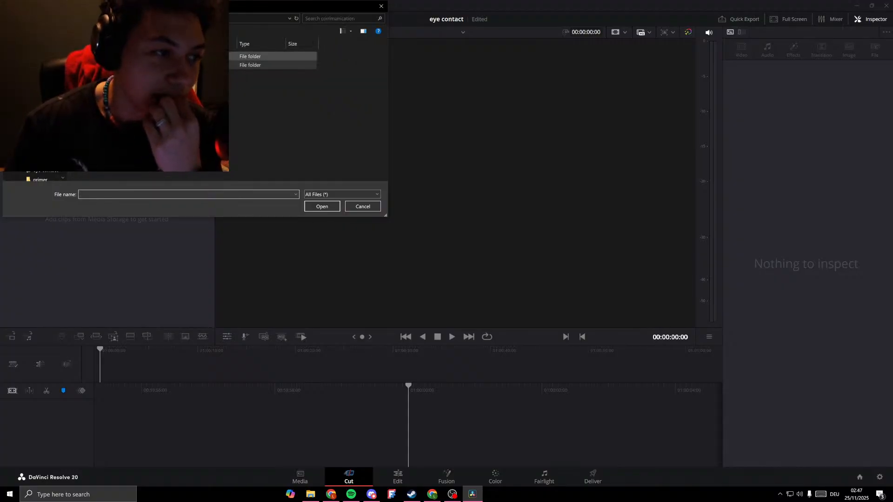
double_click(103, 57)
click(261, 65)
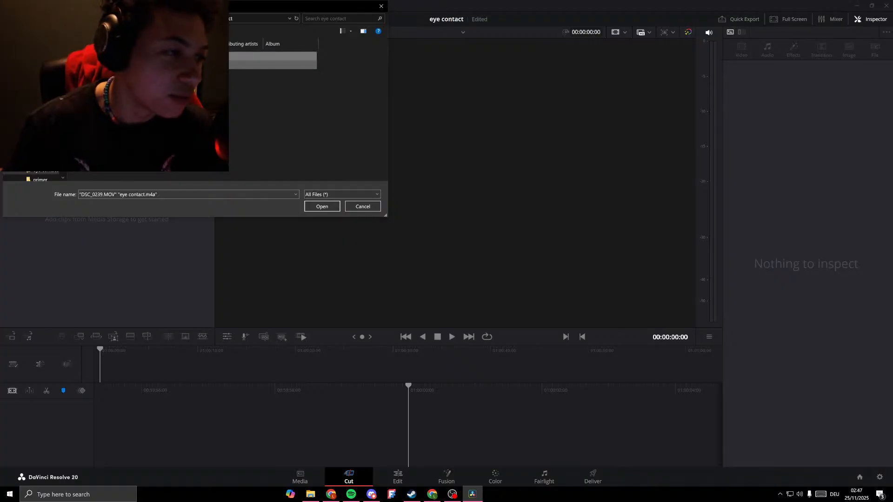
click(322, 207)
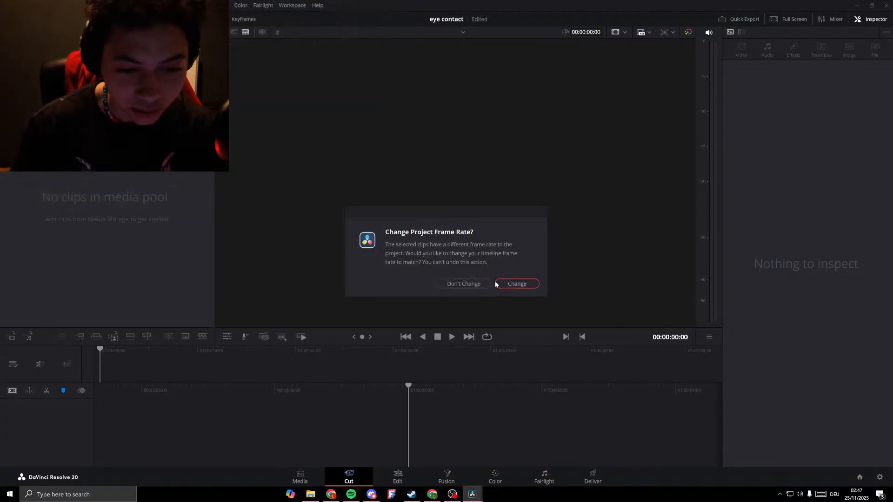
click(527, 286)
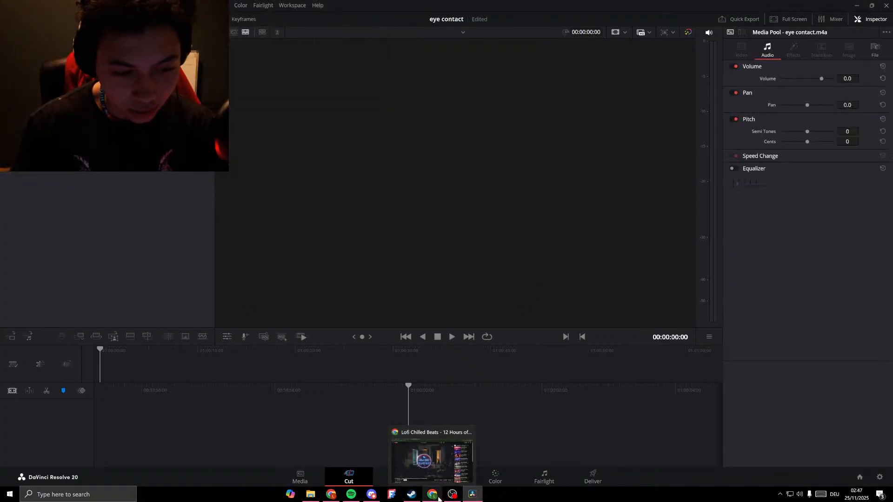
Switch to the browser, lower the lofi video's volume slightly, and return to DaVinci Resolve.
click(439, 498)
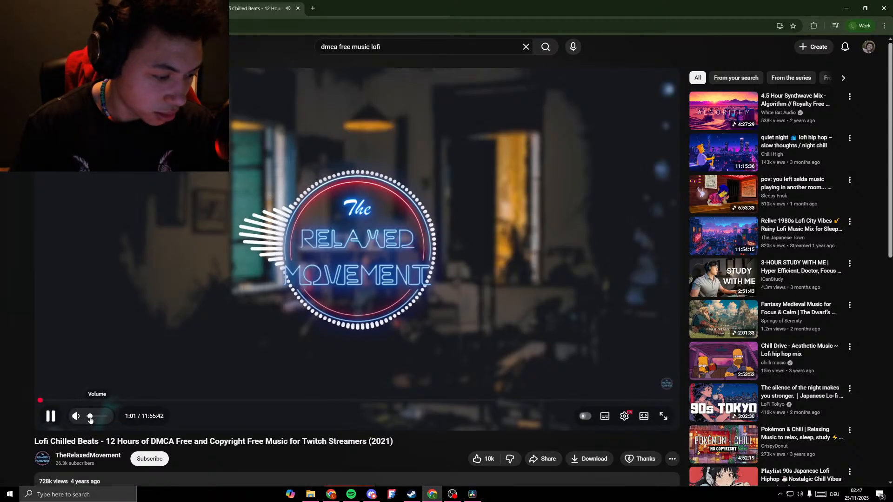
drag(90, 419, 87, 421)
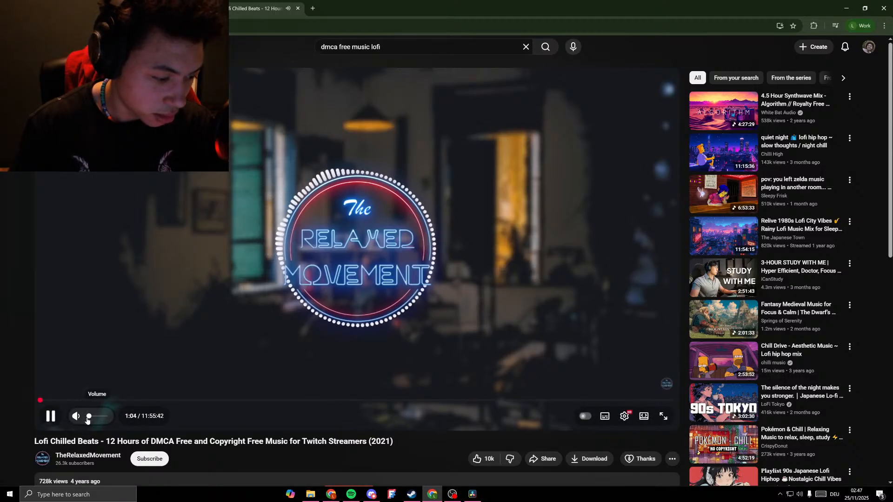
click(479, 500)
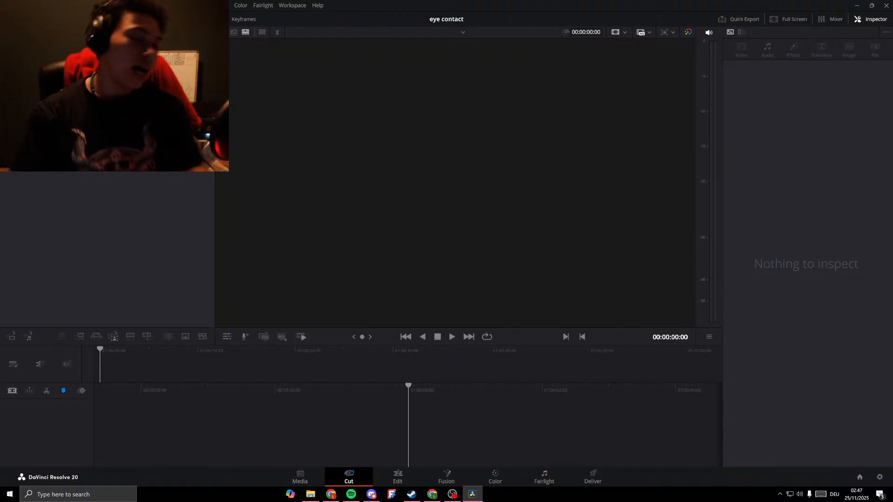
Place DSC_0239.MOV and eye contact.m4a together on a new timeline and play back the opening.
drag(129, 249, 153, 377)
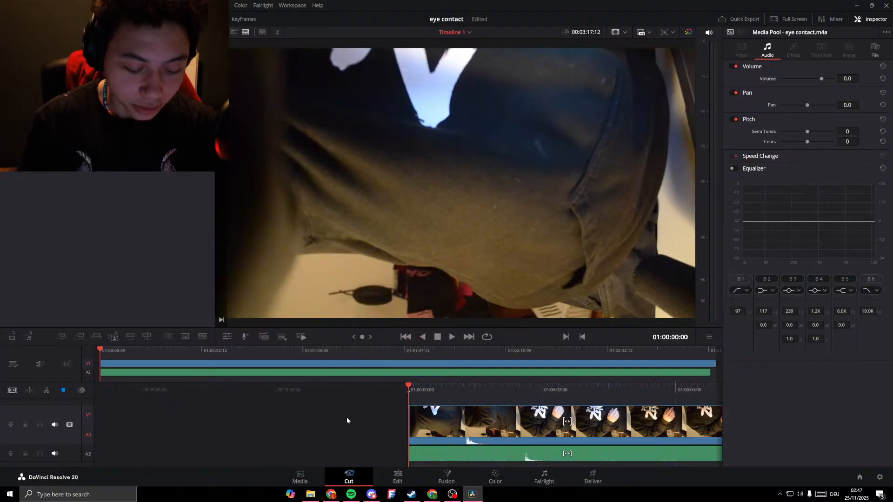
key(space)
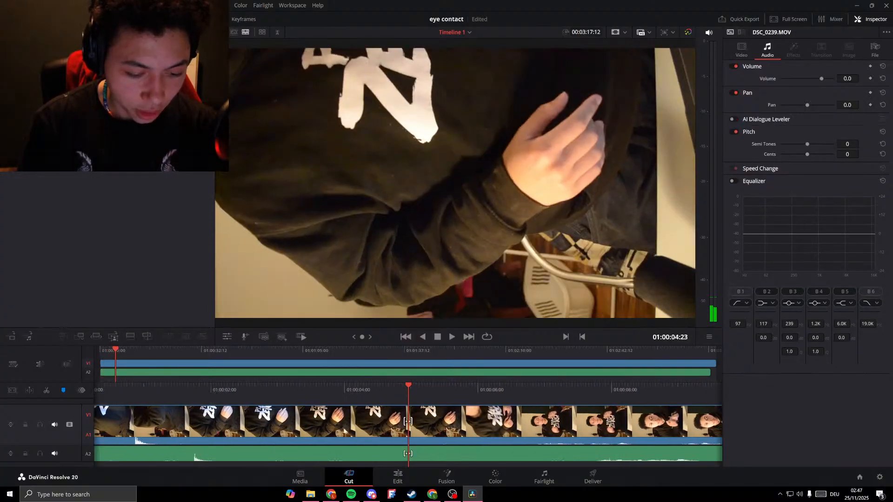
Switch to the Edit page with the playhead at 01:00:06:19 and check the project's master settings without saving changes.
click(394, 482)
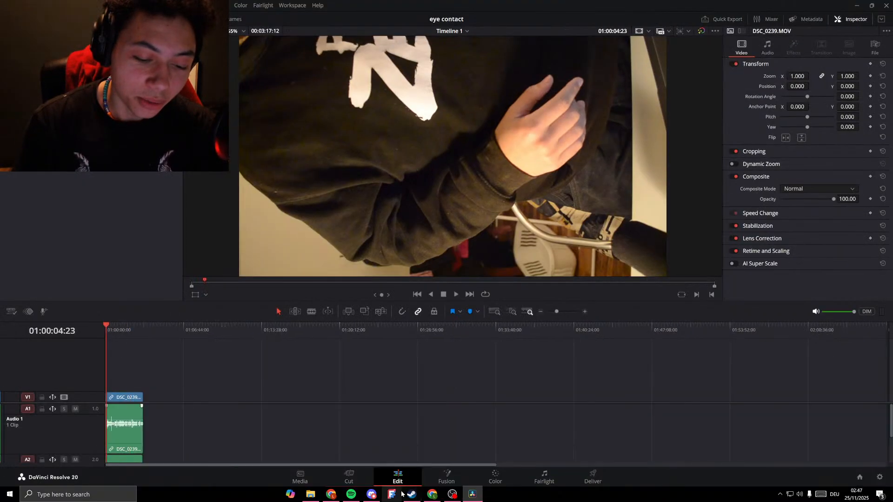
scroll(219, 398, up, 5)
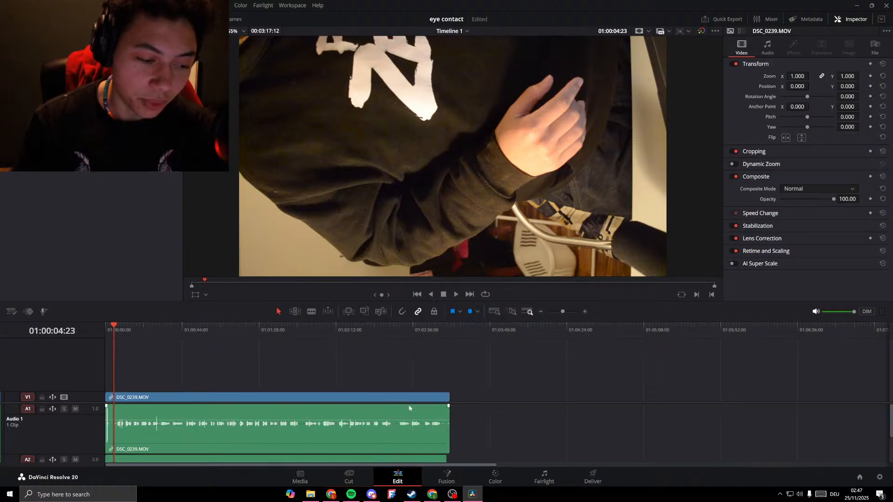
scroll(400, 409, up, 2)
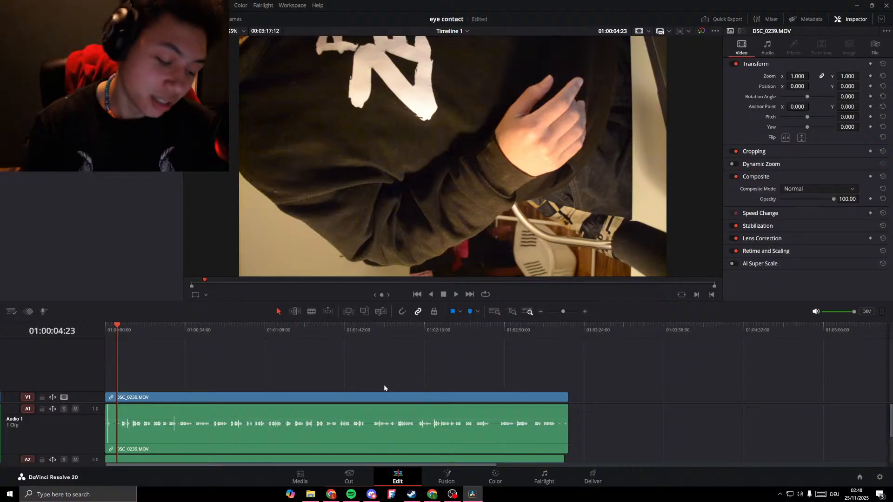
scroll(226, 367, up, 1)
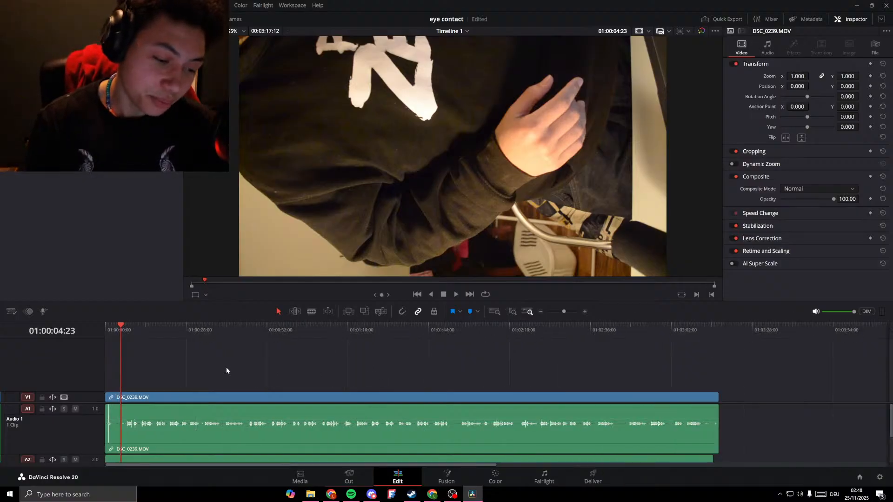
click(126, 327)
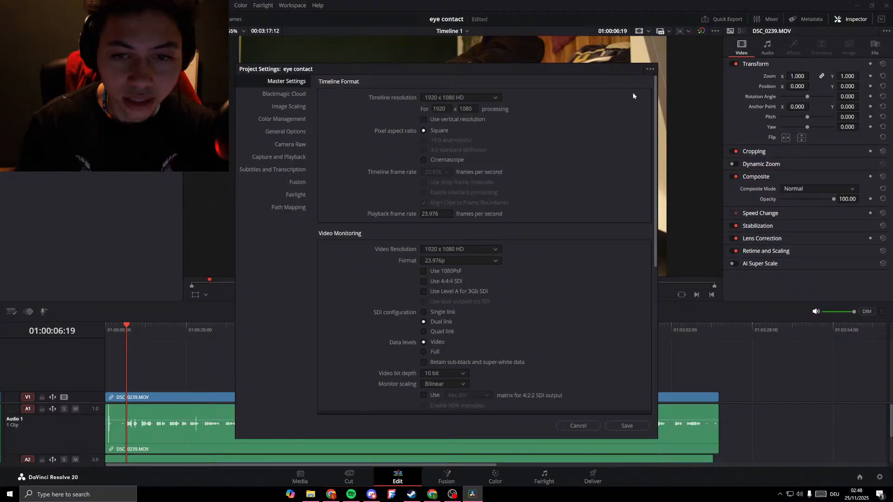
click(591, 428)
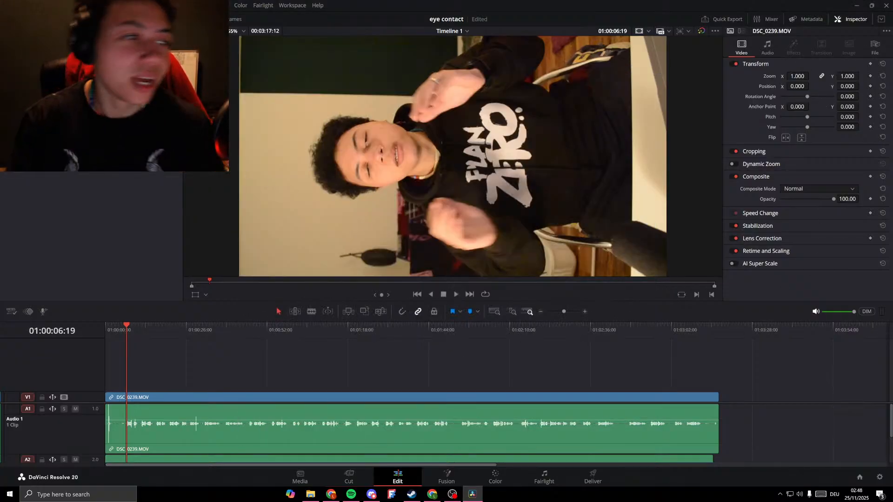
Rotate the DSC_0239.MOV clip to -90 degrees and switch the project's timeline format to vertical resolution.
click(146, 399)
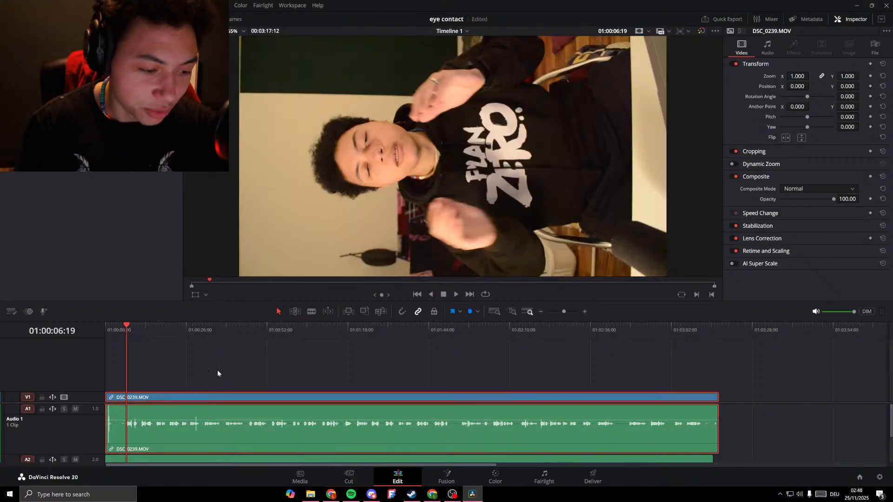
scroll(217, 373, up, 4)
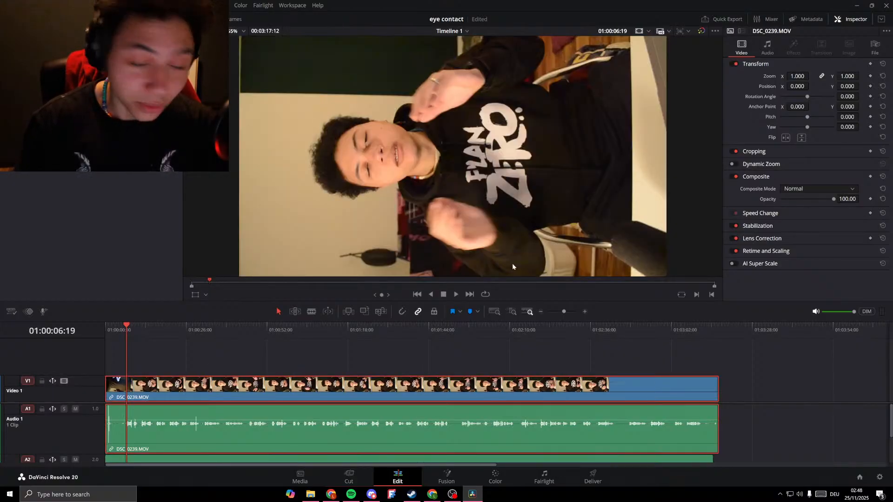
drag(806, 96, 800, 97)
click(841, 97)
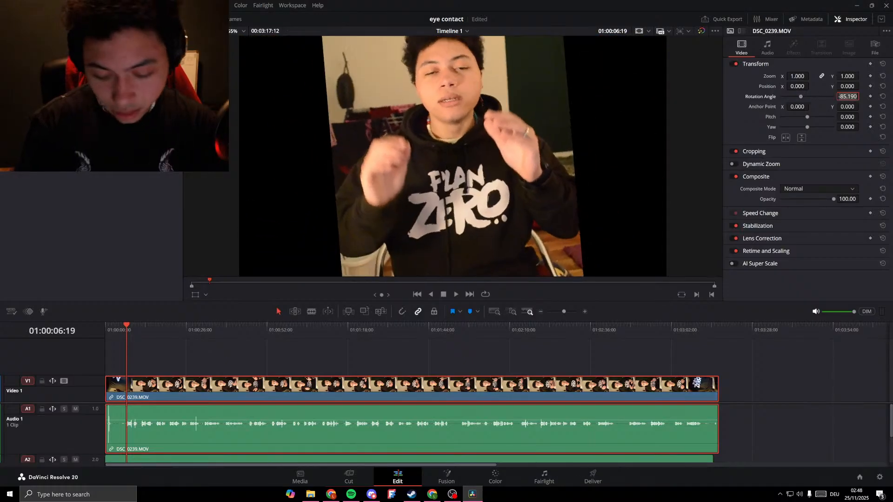
text(-90)
key(Return)
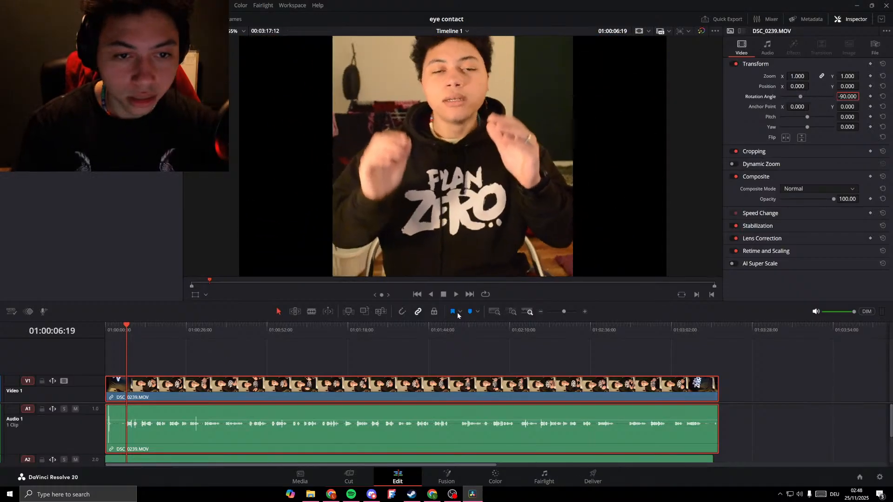
click(883, 477)
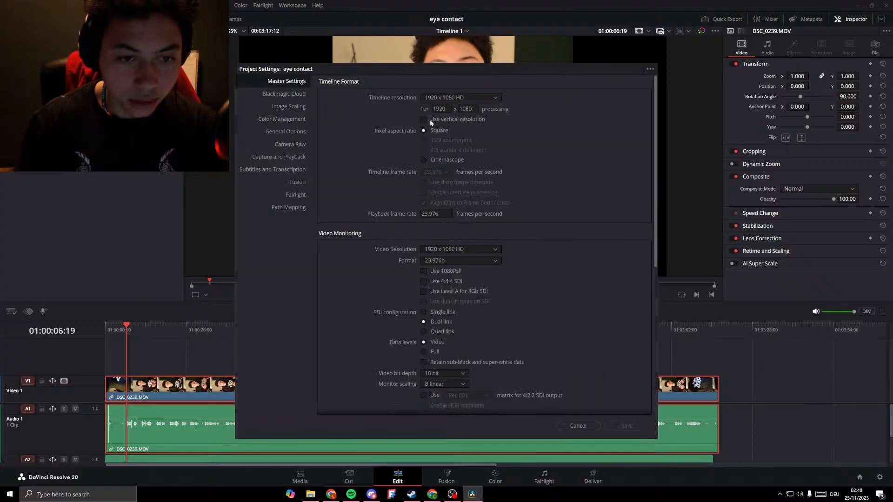
key(Return)
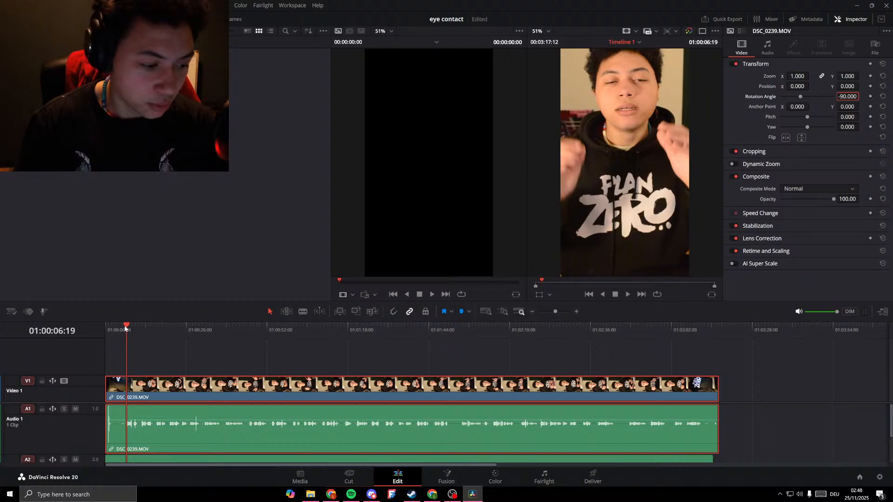
Place the playhead at 01:00:01:19 on the first audio spike of eye contact.m4a and switch to the Fairlight page.
mouse_move(124, 328)
mouse_down()
mouse_move(108, 328)
mouse_move(125, 329)
mouse_up()
scroll(139, 409, down, 1)
scroll(153, 412, up, 1)
scroll(153, 415, down, 1)
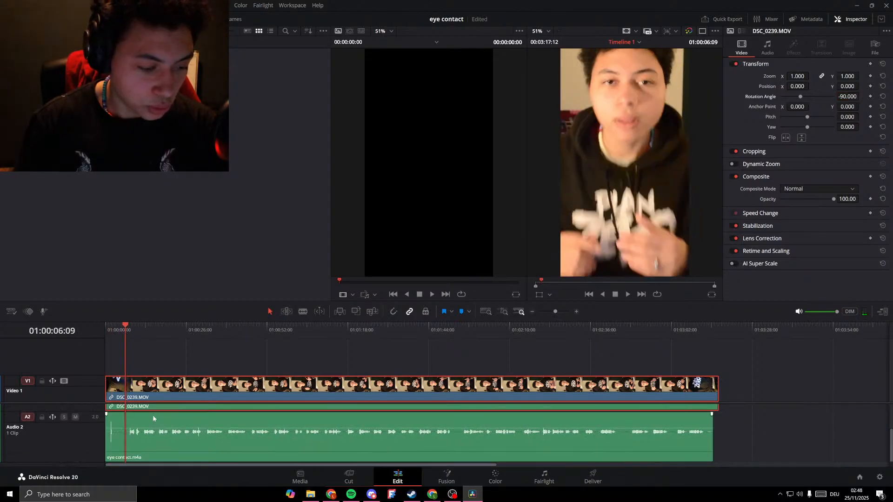
scroll(153, 418, up, 1)
scroll(168, 429, up, 3)
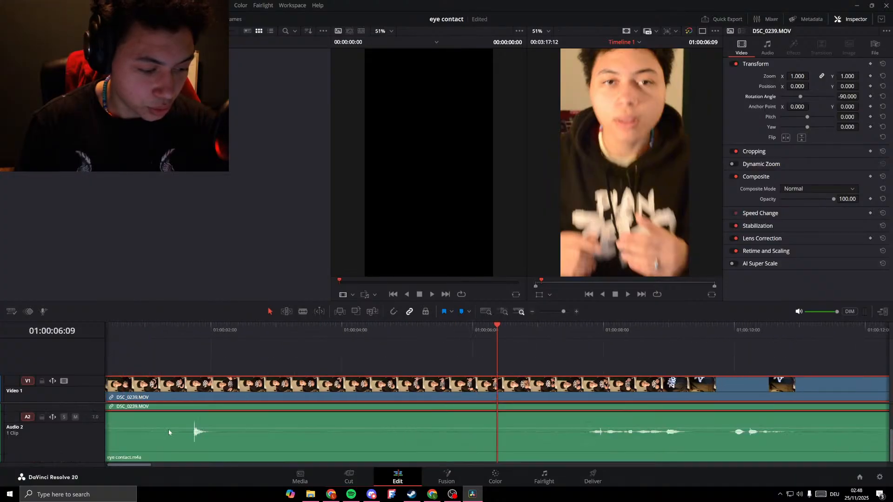
scroll(169, 429, up, 1)
scroll(169, 428, down, 1)
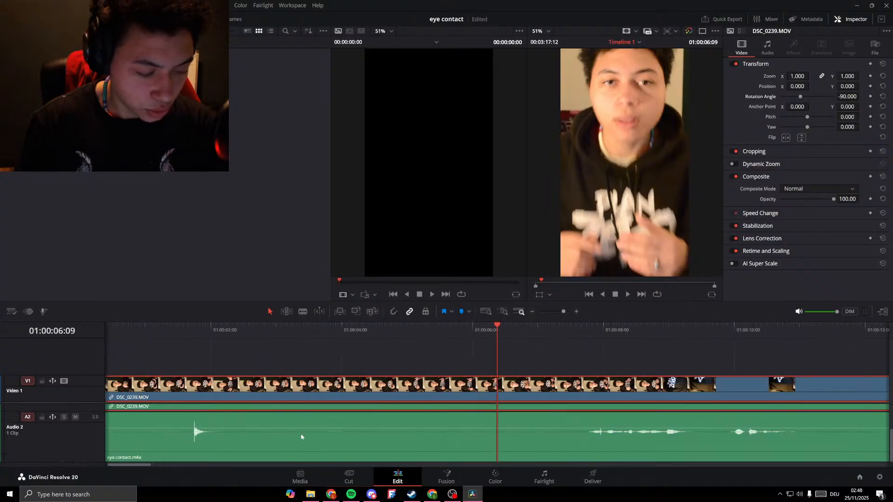
click(200, 331)
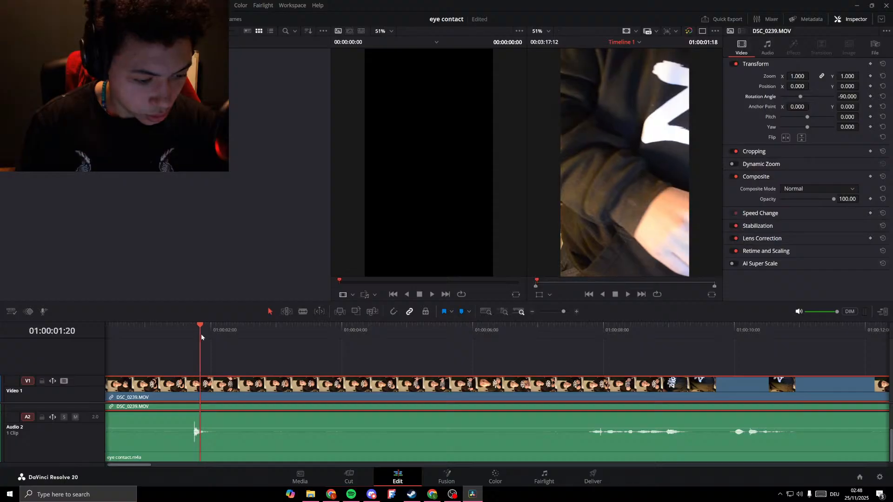
key(Left)
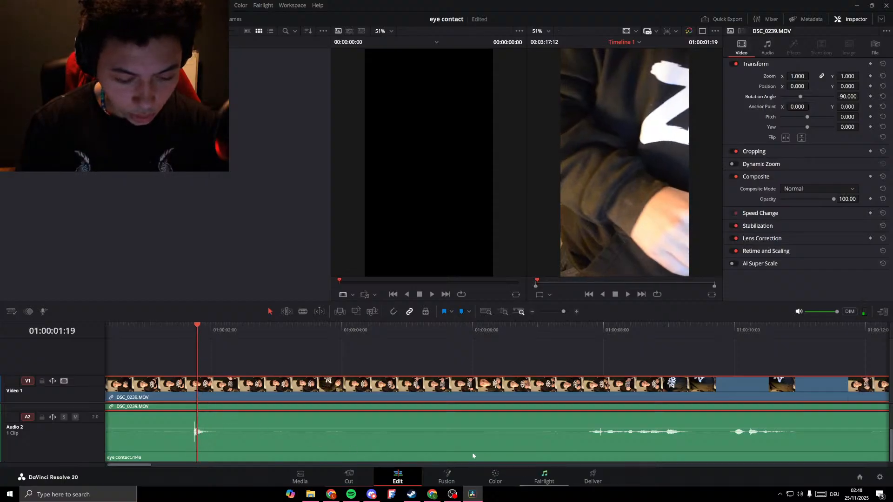
key(shift+7)
Switch to OBS Studio, set Application Audio Capture to the Channel content - YouTube Studio window, and check the lofi video in Chrome.
click(452, 493)
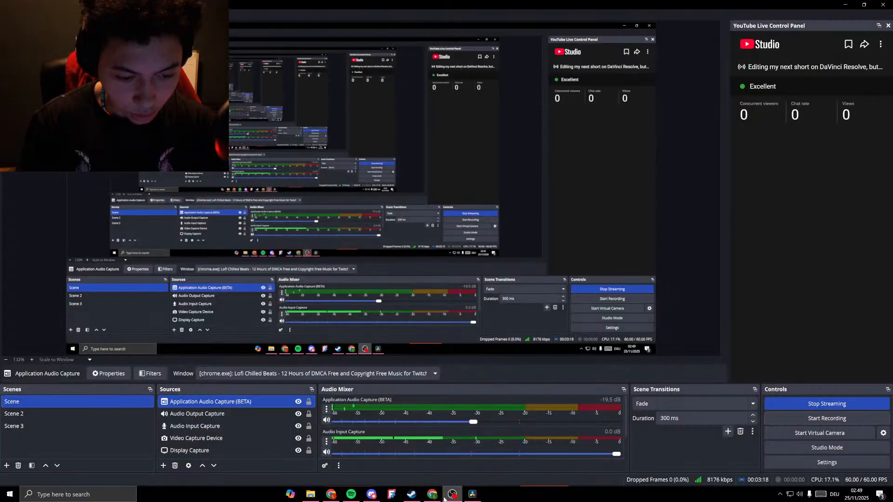
click(437, 374)
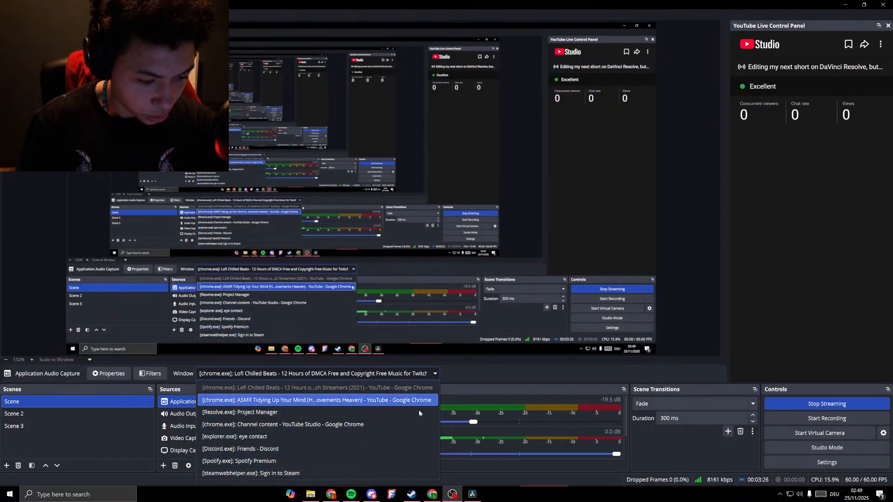
click(388, 425)
click(432, 494)
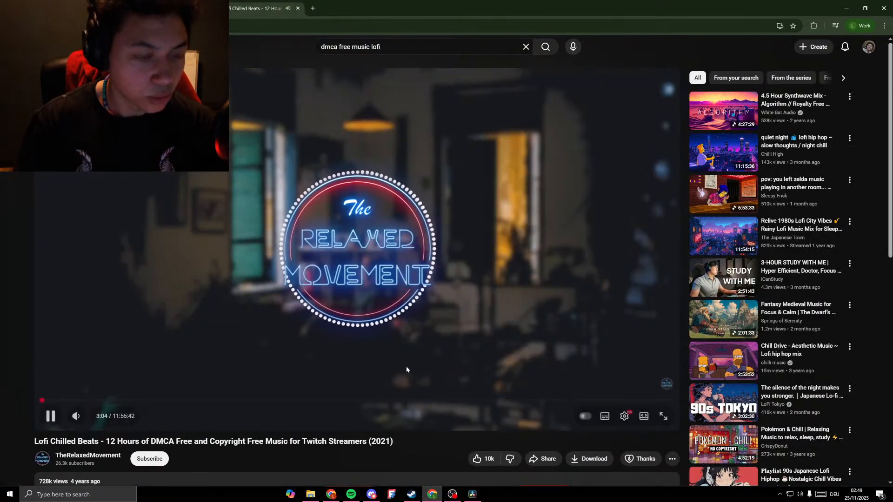
click(472, 493)
click(452, 493)
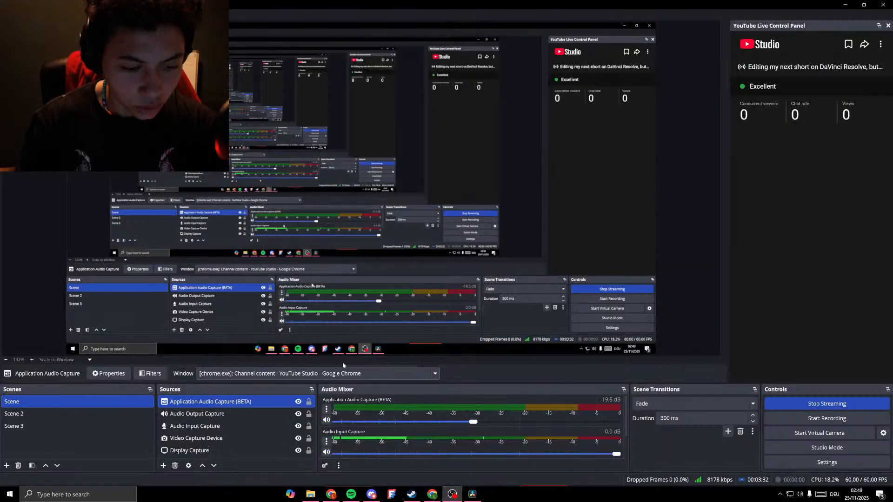
Try the ASMR Tidying Up Your Mind, Project Manager and Channel content windows as the Application Audio Capture source.
click(325, 373)
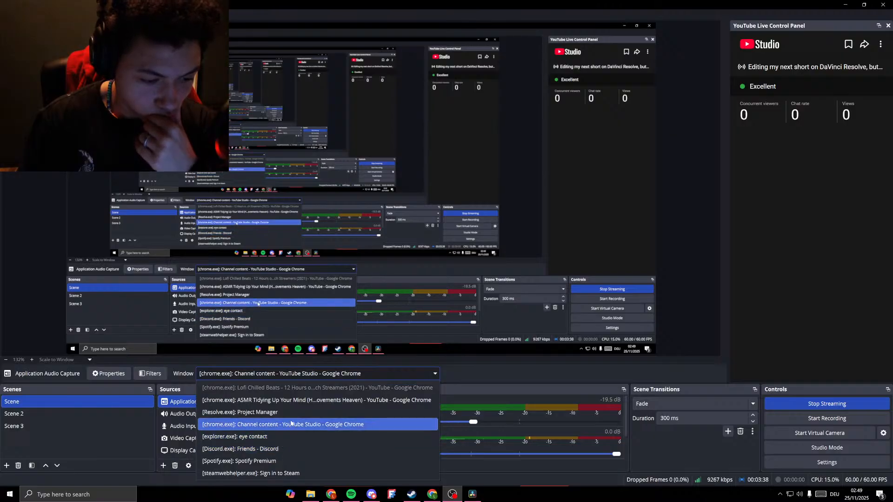
click(294, 400)
click(299, 375)
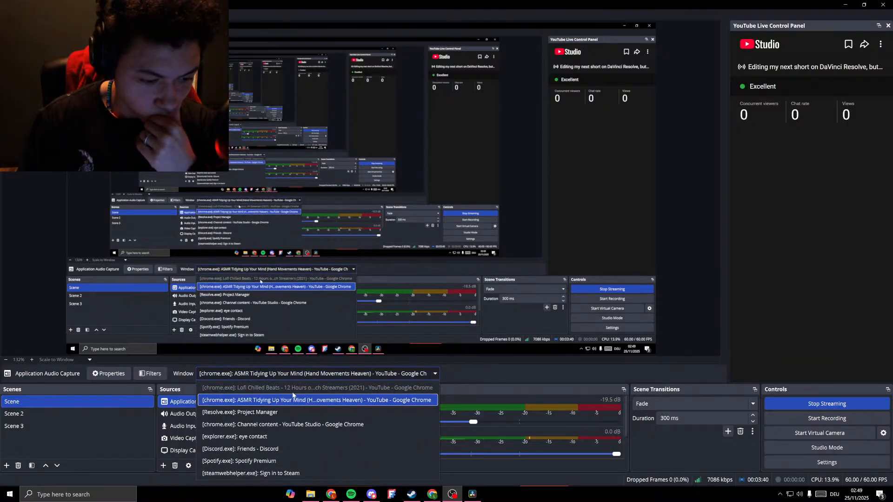
click(293, 398)
click(303, 375)
click(289, 412)
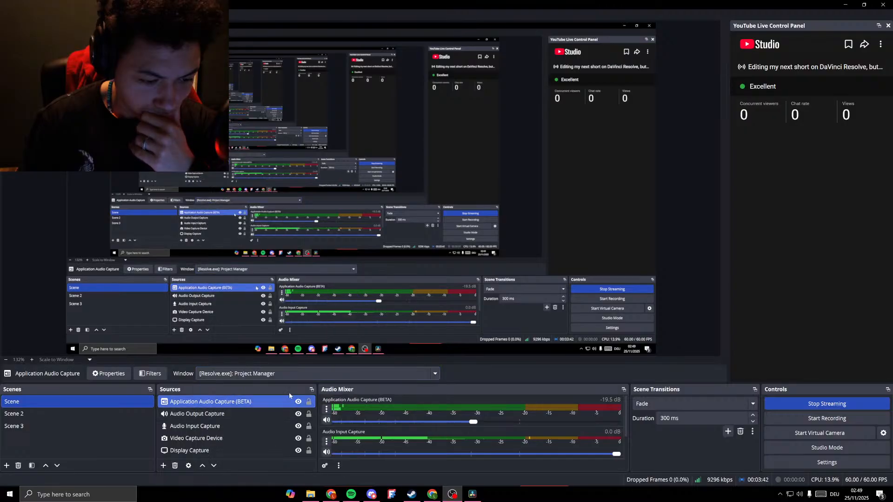
click(293, 374)
click(278, 424)
click(295, 374)
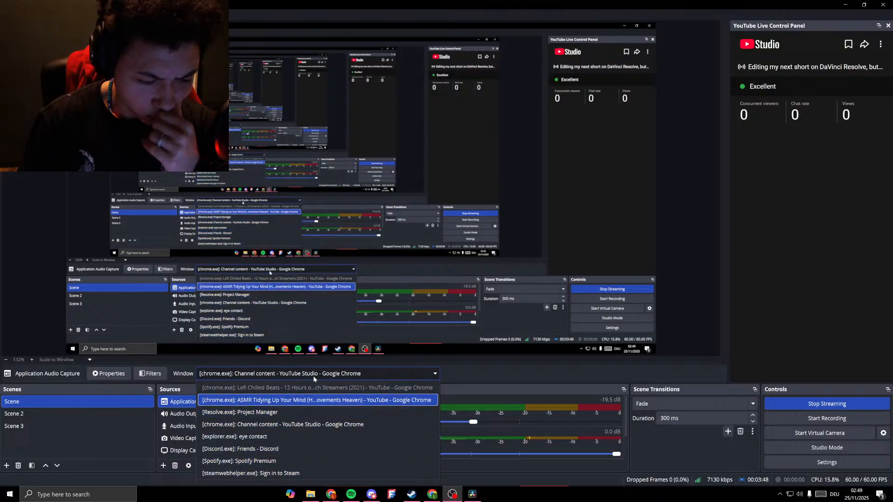
click(365, 376)
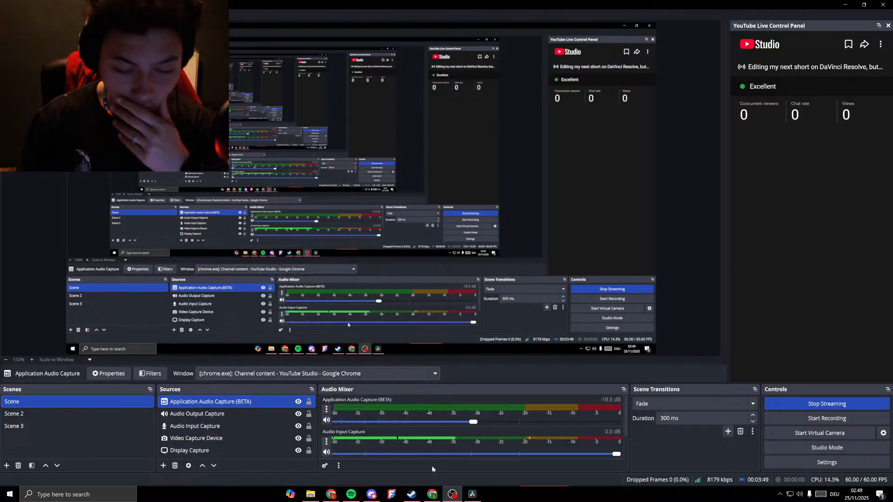
Check the lofi video in Chrome and, back in OBS Studio, try capturing audio from the ASMR Tidying Up Your Mind window.
click(436, 497)
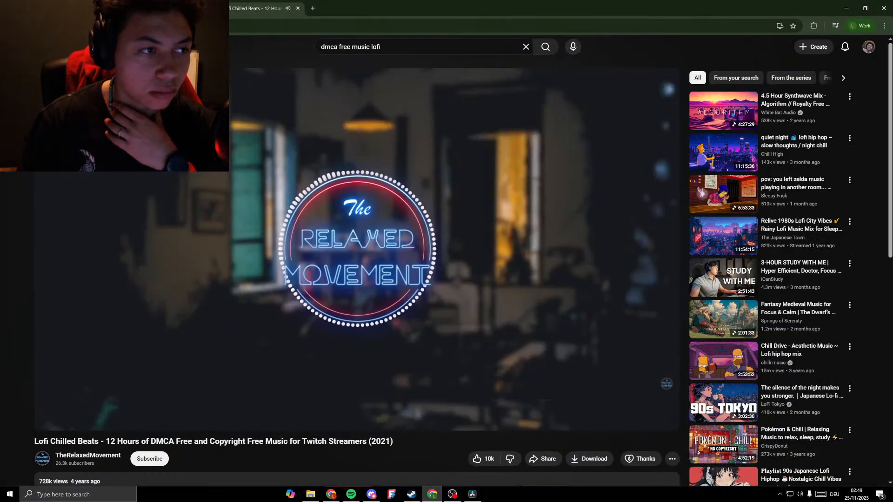
key(alt+Tab)
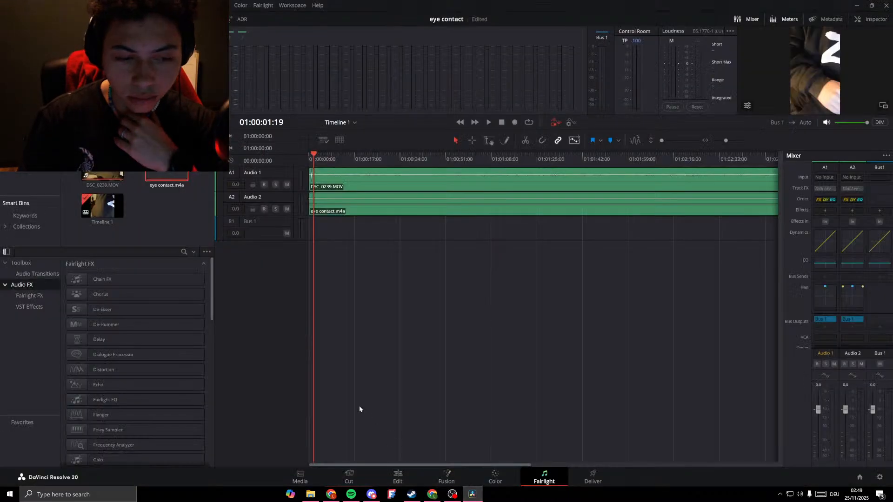
click(458, 497)
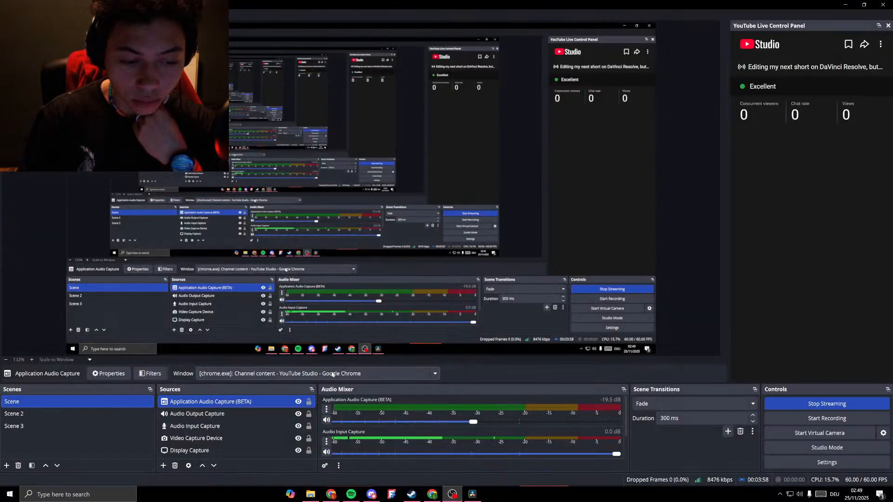
click(322, 374)
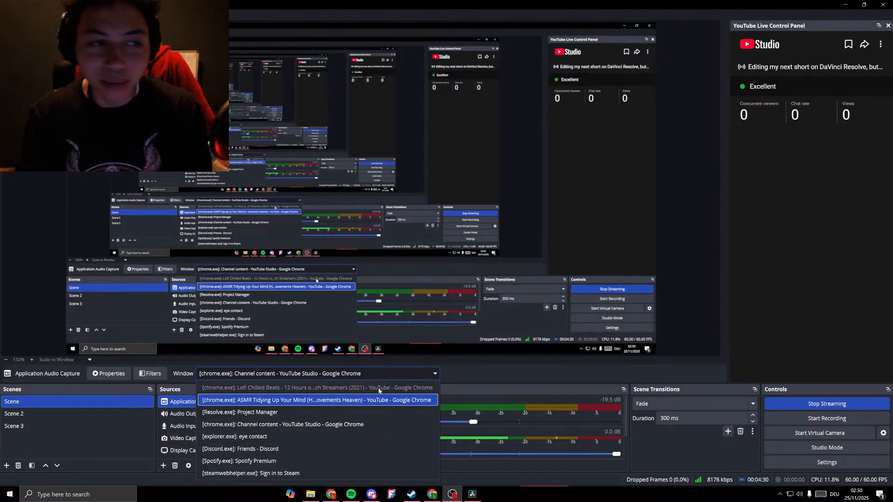
click(279, 390)
click(297, 375)
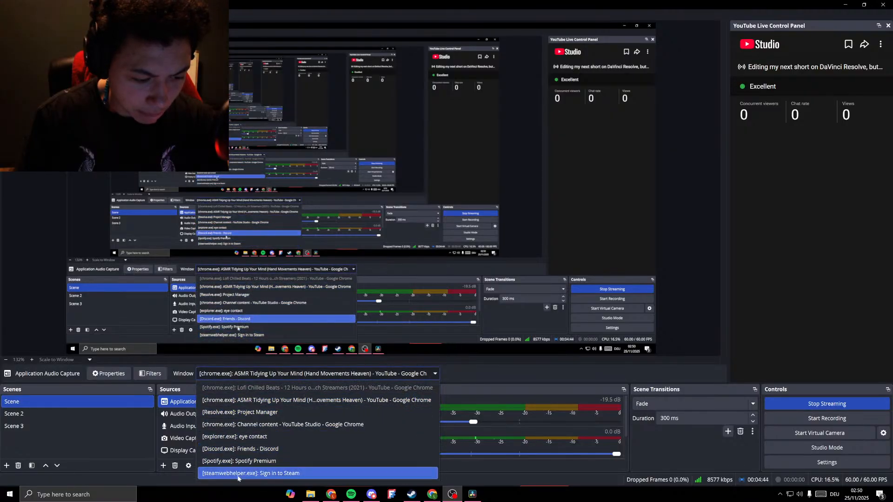
click(176, 476)
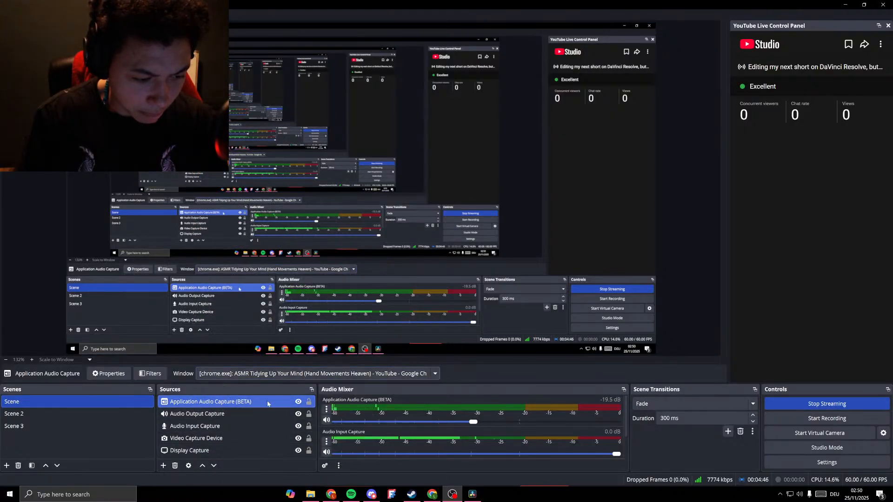
Reload the lofi video page in Chrome and set OBS Studio's Application Audio Capture to the ASMR Tidying Up Your Mind window.
key(alt+Tab)
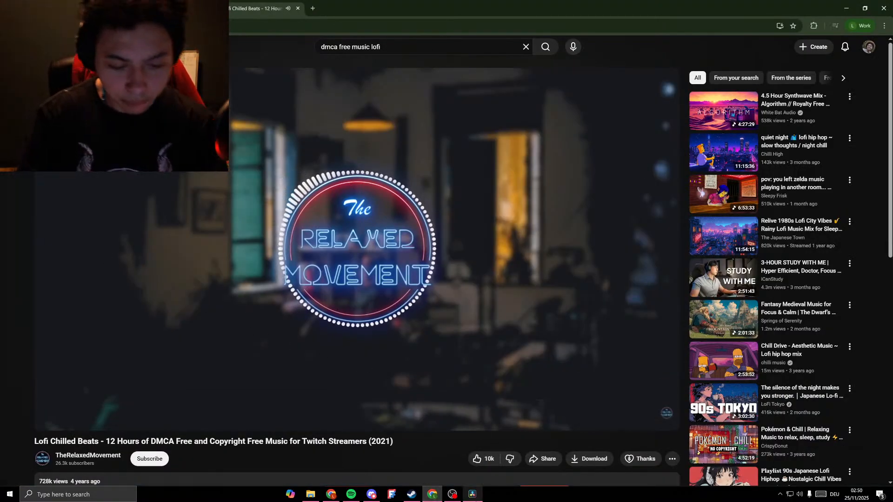
key(F5)
click(472, 493)
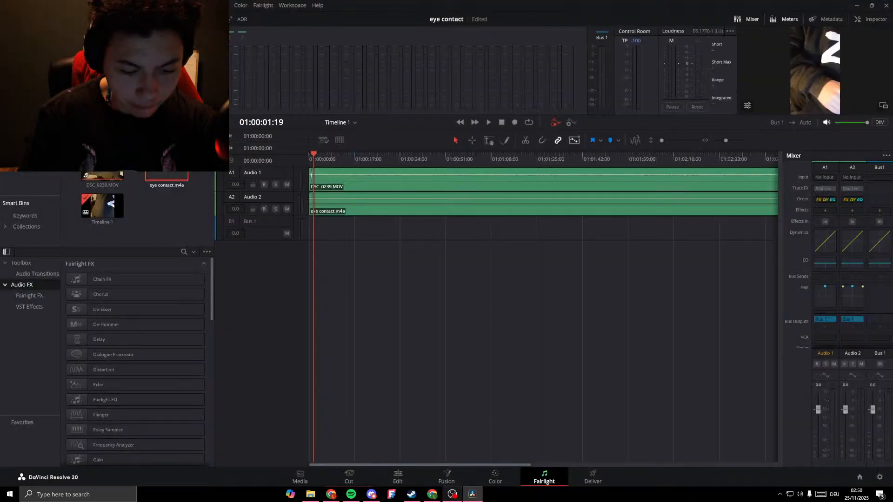
click(451, 493)
click(298, 374)
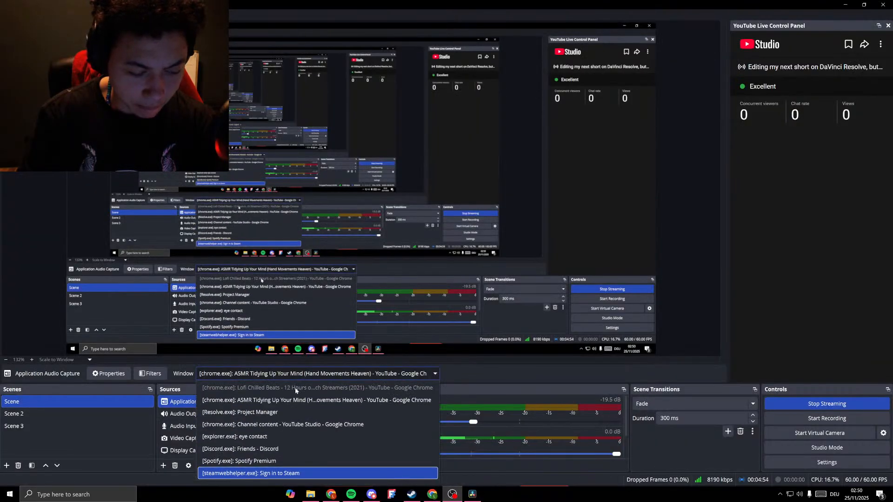
click(267, 472)
click(298, 374)
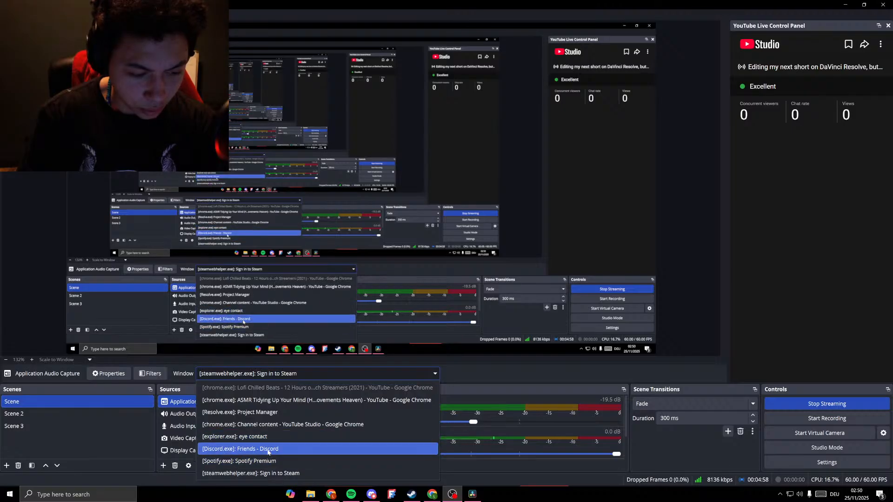
click(270, 401)
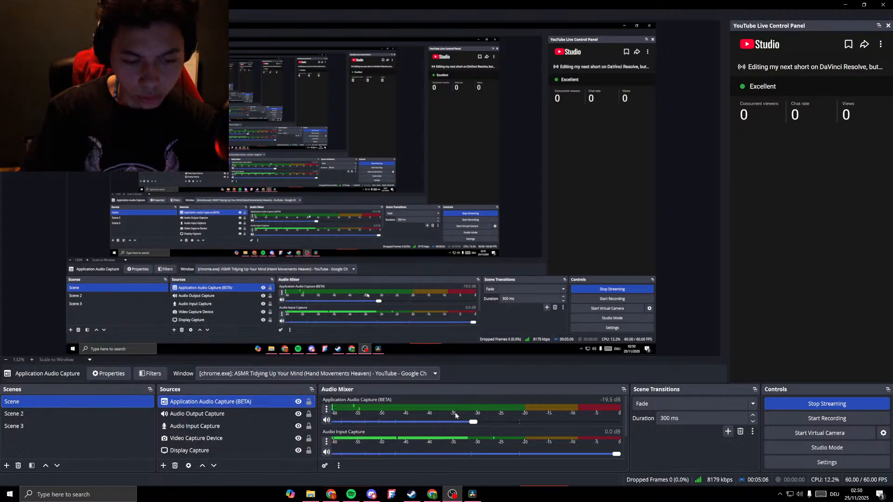
Switch to DaVinci Resolve and trim the start of the eye contact.m4a clip on Audio 2 to just before its sync spike.
mouse_move(474, 495)
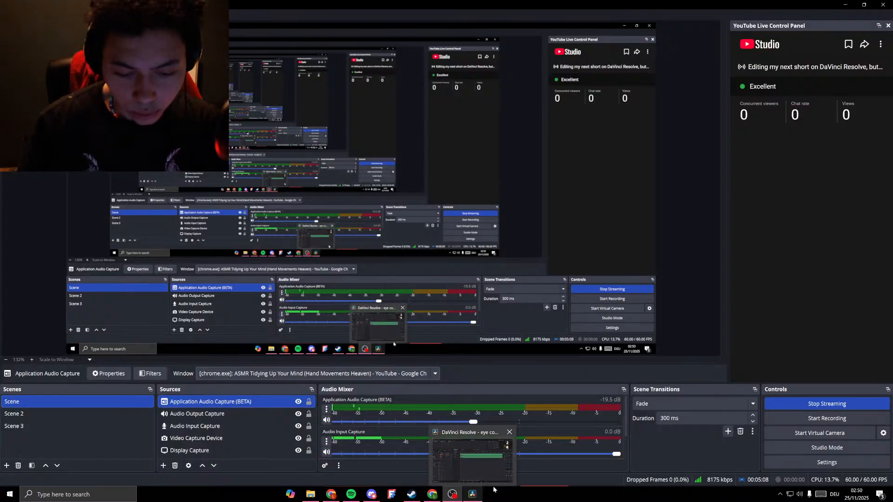
click(474, 475)
key(space)
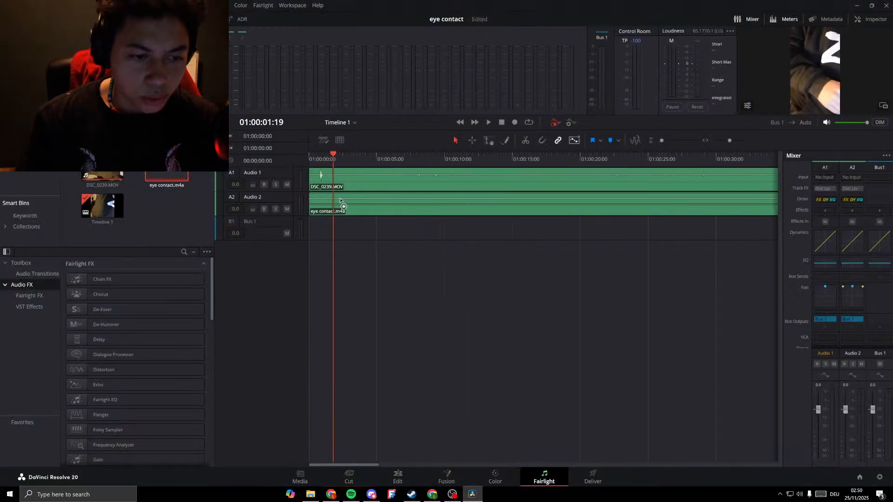
scroll(349, 202, up, 5)
scroll(366, 207, up, 4)
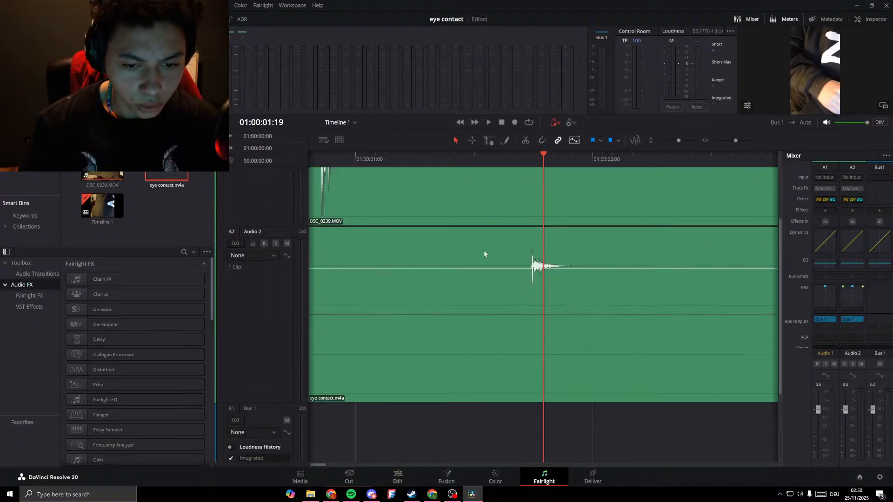
click(484, 254)
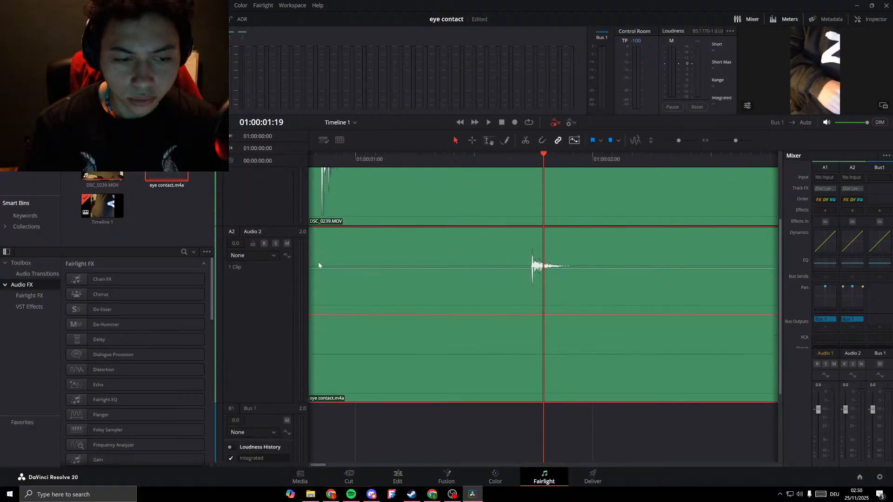
drag(316, 464, 303, 461)
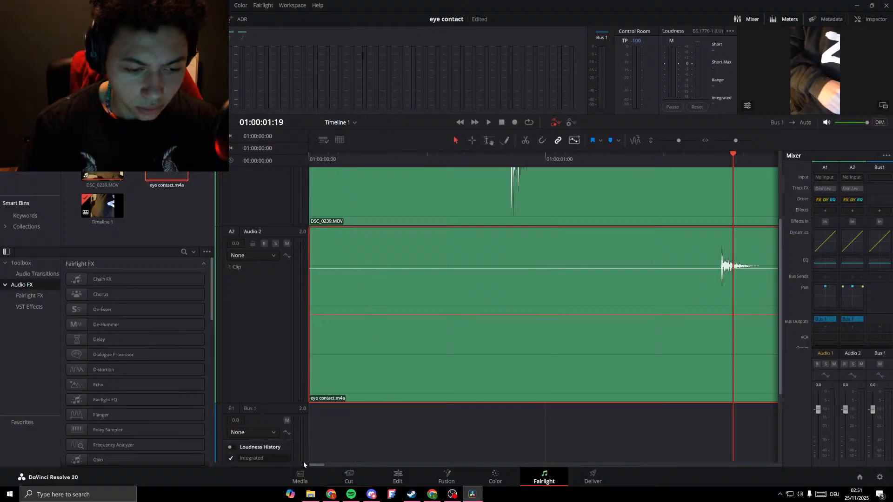
drag(313, 276, 704, 279)
Move the trimmed eye contact.m4a clip earlier so its sync spike lines up with the one in DSC_0239.MOV on Audio 1.
drag(754, 296, 540, 275)
scroll(521, 279, up, 1)
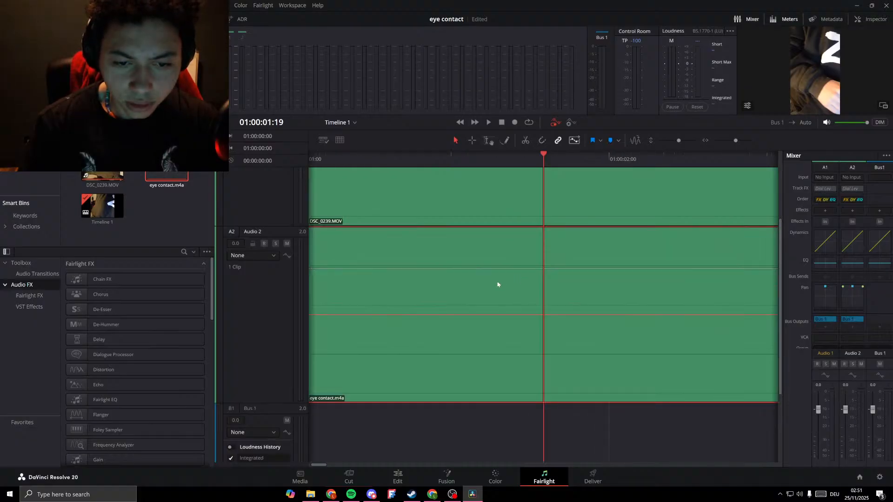
mouse_move(372, 156)
mouse_down()
mouse_move(329, 149)
mouse_move(364, 153)
mouse_up()
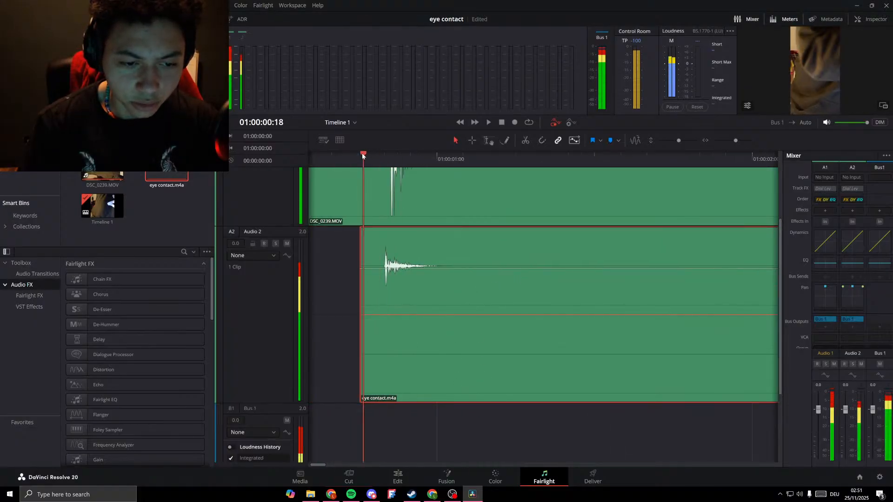
scroll(387, 275, up, 3)
drag(609, 298, 655, 285)
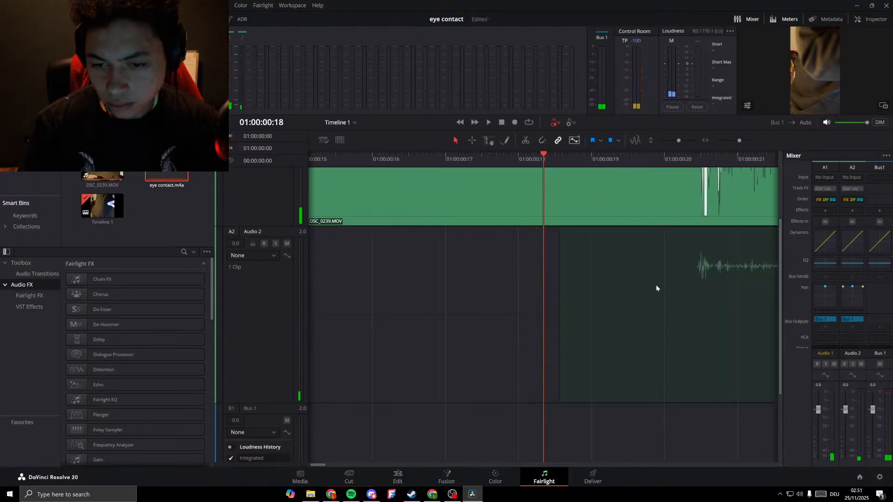
scroll(503, 428, up, 1)
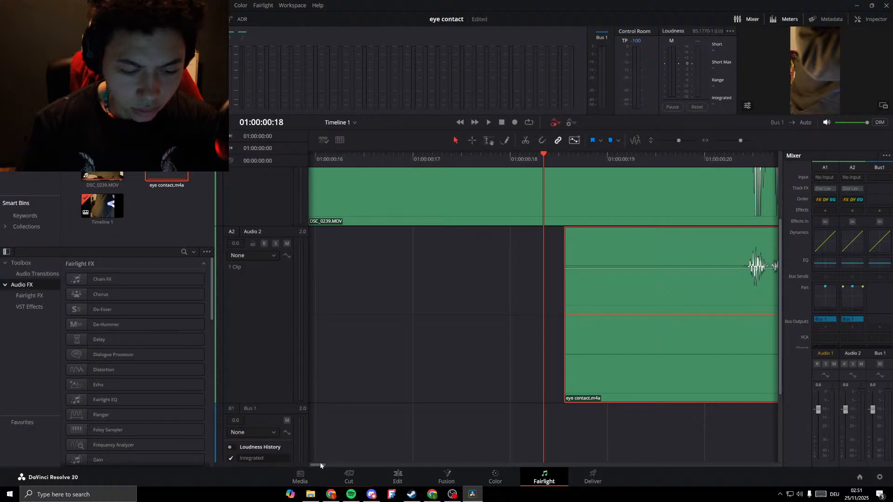
drag(320, 464, 319, 464)
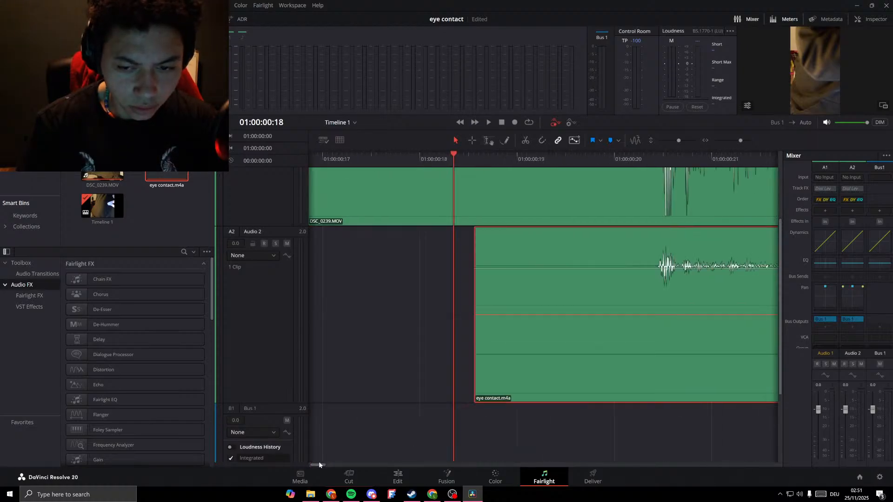
Play through the sync spike to check the alignment and return the playhead to 01:00:00:20.
scroll(642, 335, up, 3)
key(space)
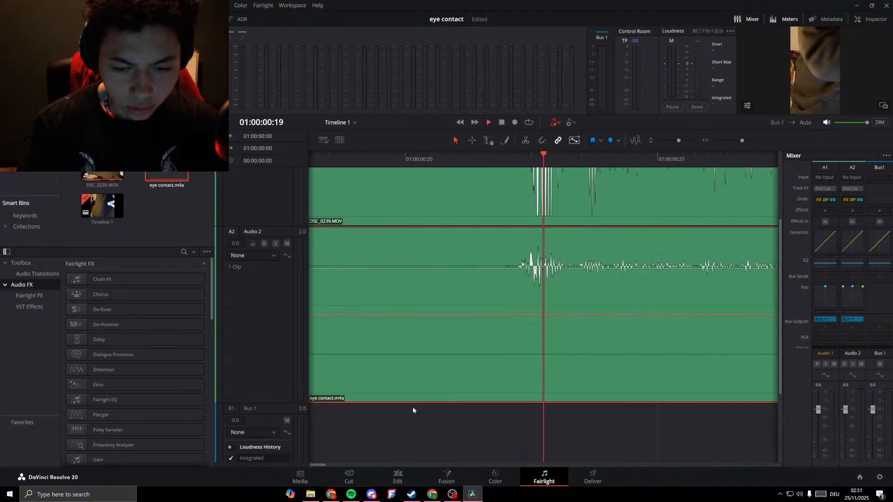
key(space)
scroll(427, 345, down, 3)
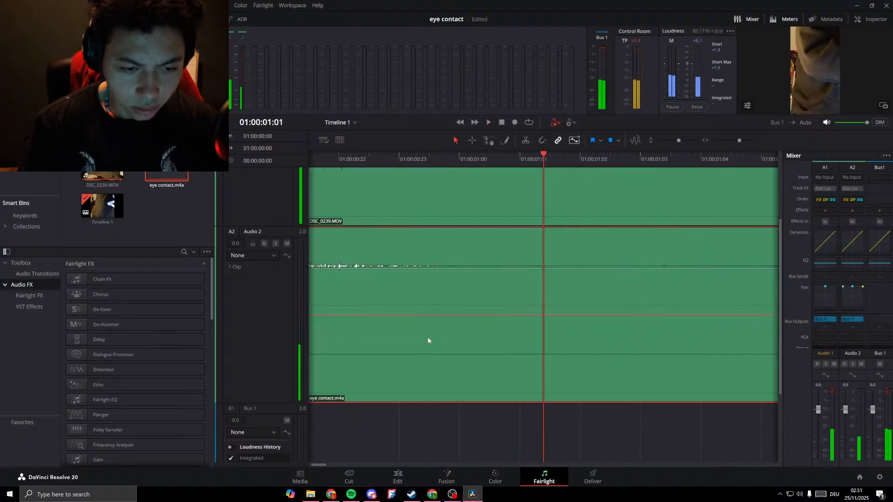
click(431, 158)
drag(431, 159, 424, 158)
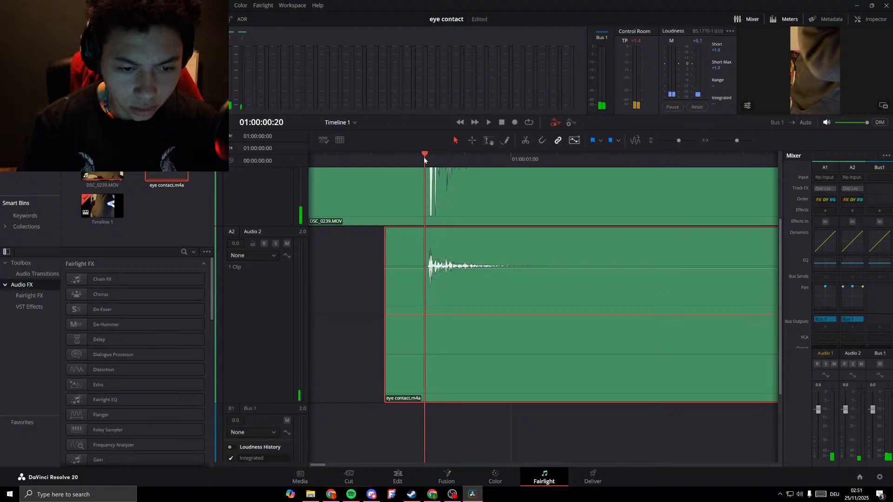
Place the playhead on the DSC_0239.MOV sync spike and fine-tune the eye contact.m4a clip's position to match its peak.
scroll(508, 253, up, 4)
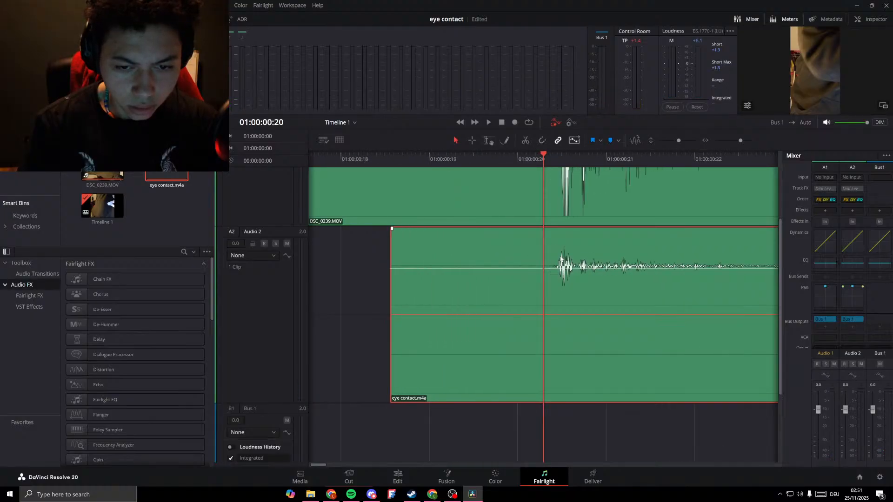
scroll(577, 227, up, 4)
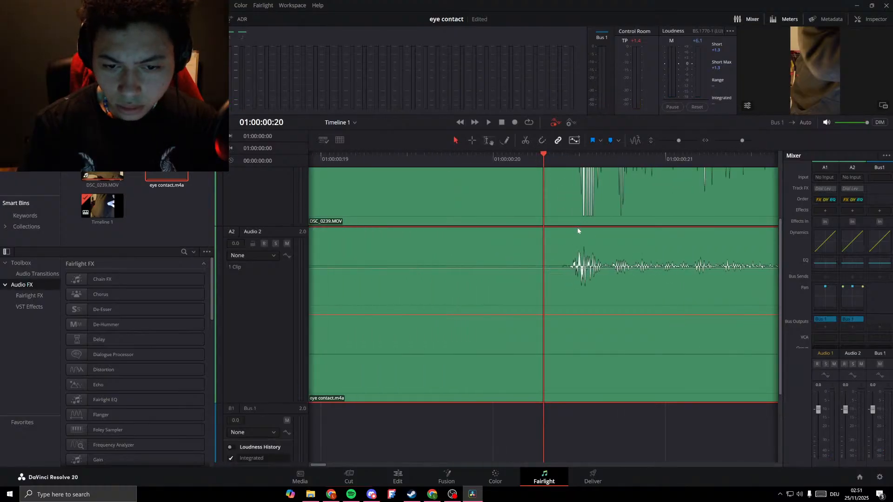
click(594, 163)
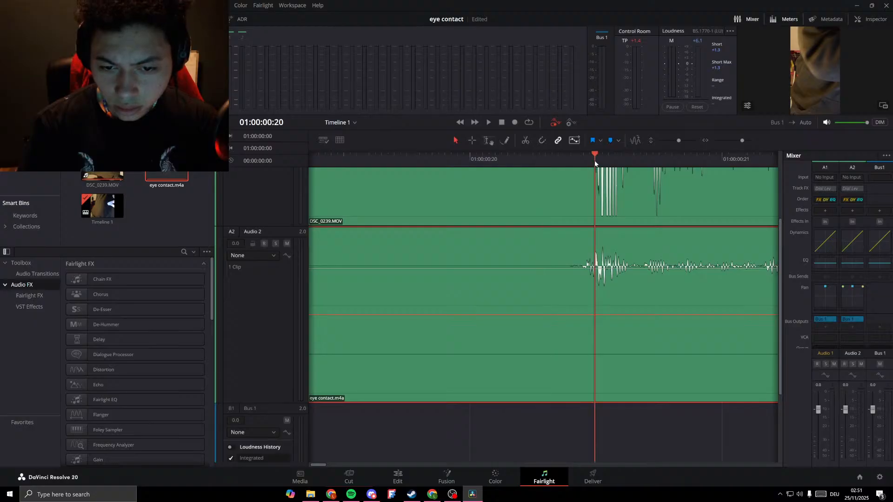
drag(595, 162, 601, 157)
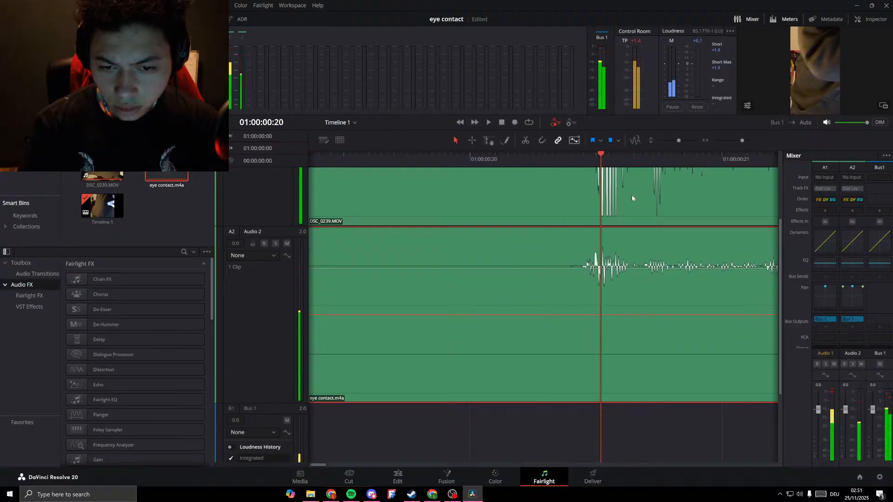
scroll(631, 198, up, 3)
key(d)
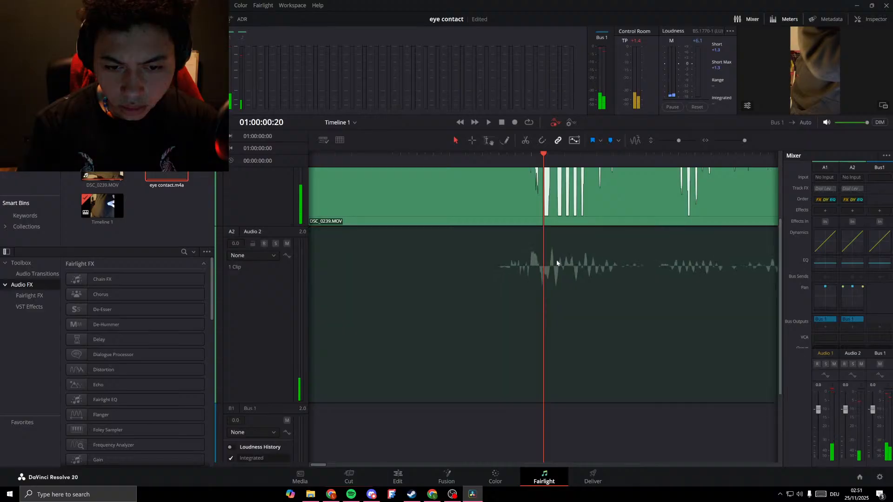
key(d)
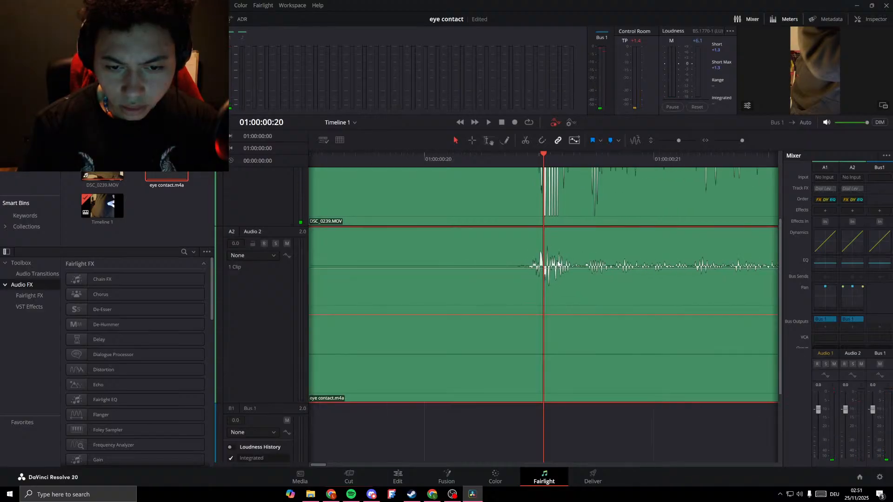
scroll(544, 279, up, 3)
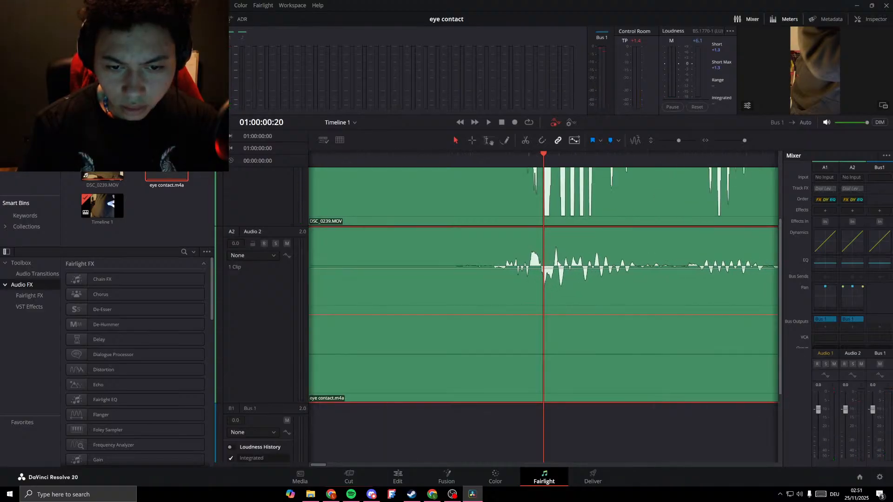
key(d)
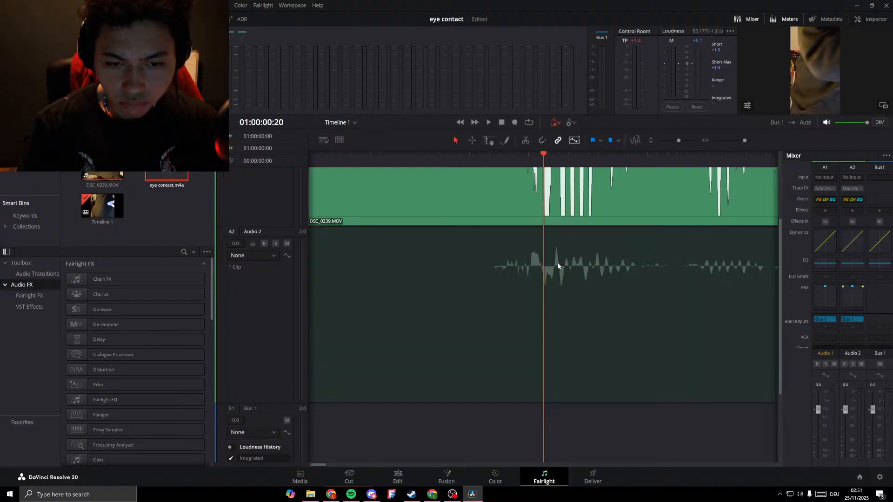
key(d)
Compare the spike waveforms on Audio 1 and Audio 2 and play the timeline from just before the spike.
scroll(511, 316, up, 3)
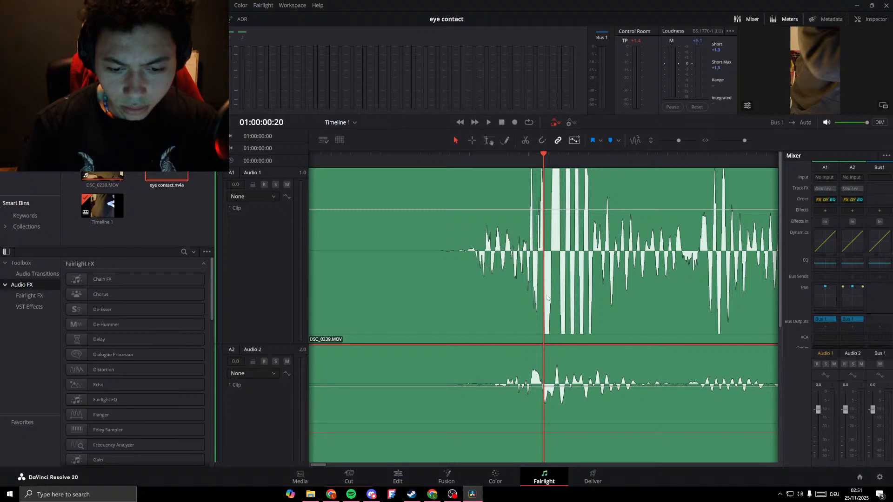
scroll(546, 300, down, 3)
scroll(545, 303, up, 2)
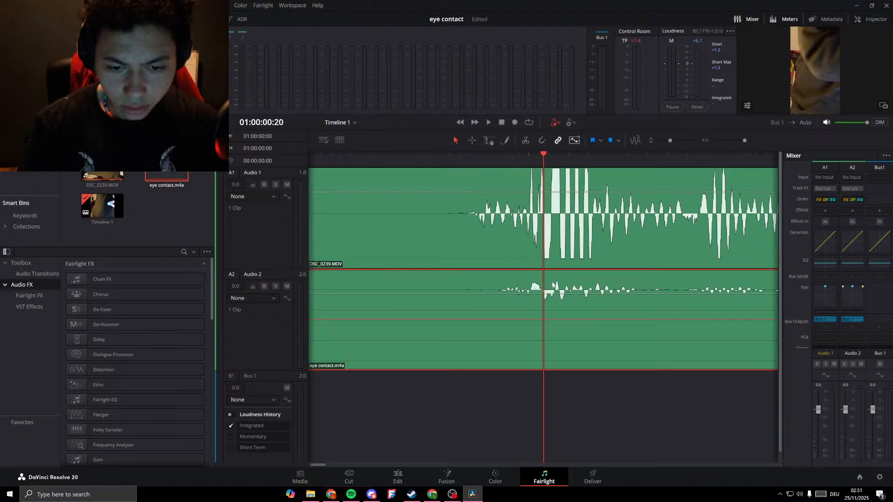
scroll(553, 285, down, 2)
click(446, 164)
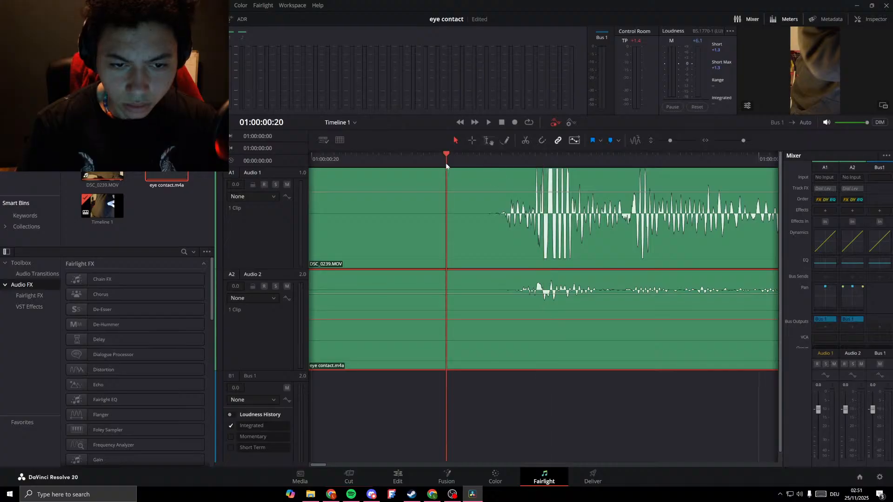
key(space)
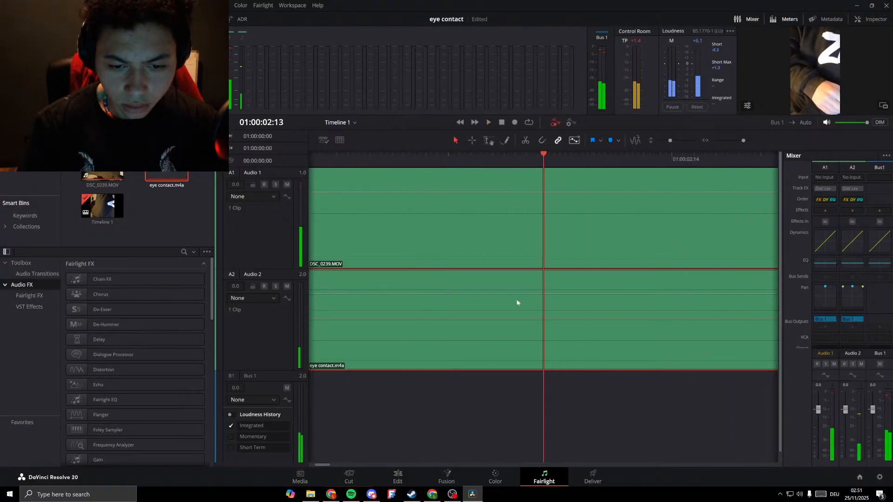
scroll(493, 365, down, 3)
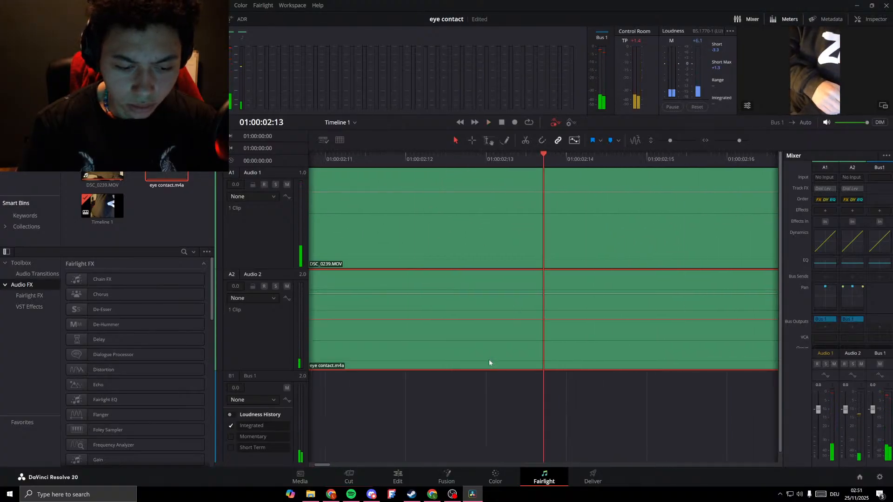
On the Edit page, mute Audio 1 and delete only the DSC_0239.MOV camera audio, keeping its video.
click(398, 477)
scroll(161, 430, up, 3)
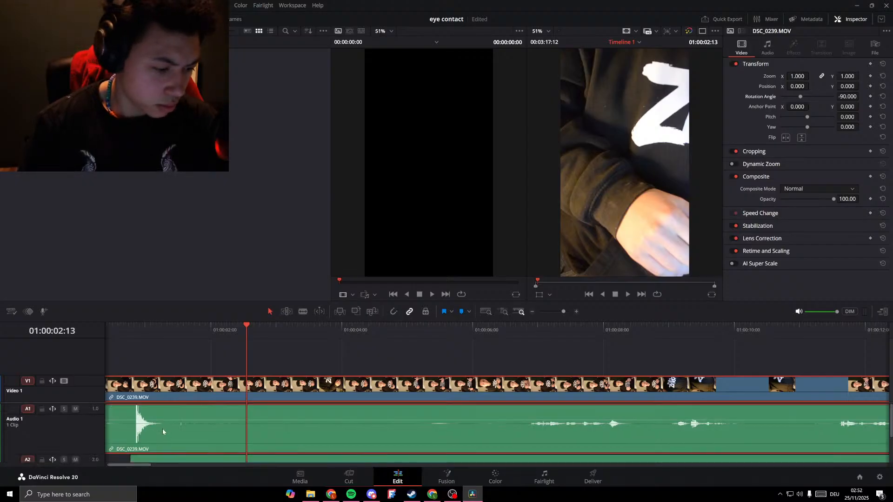
scroll(217, 425, down, 4)
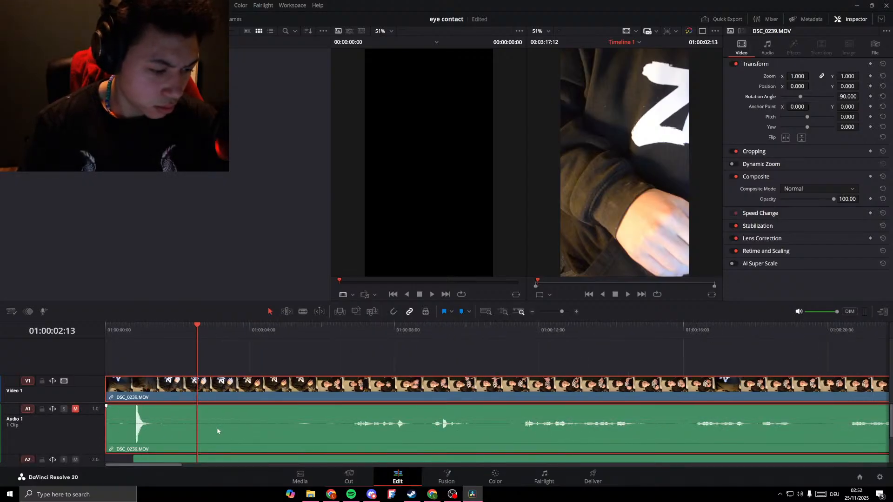
click(309, 428)
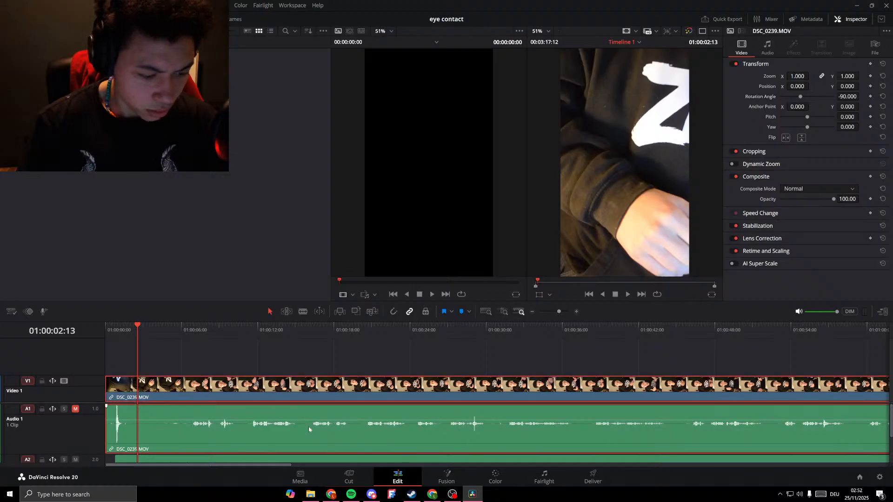
alt+click(236, 432)
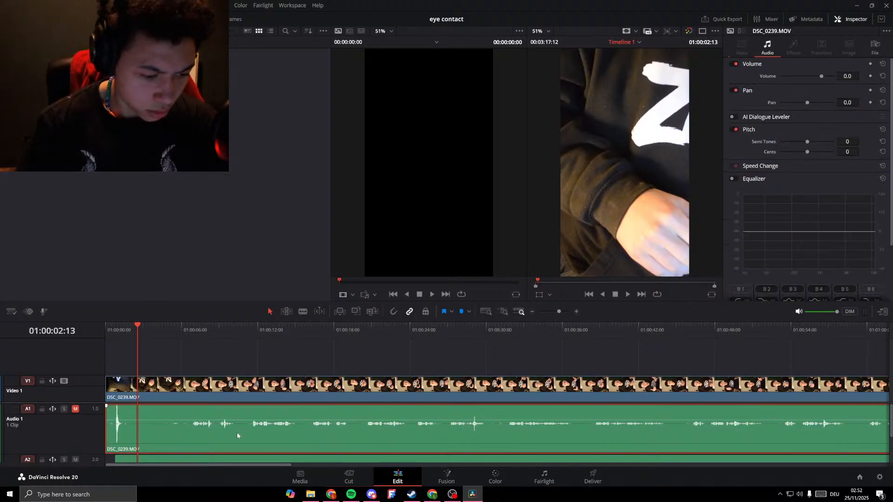
key(Delete)
Move the eye contact.m4a clip from Audio 2 up to Audio 1, keeping its timing.
click(237, 458)
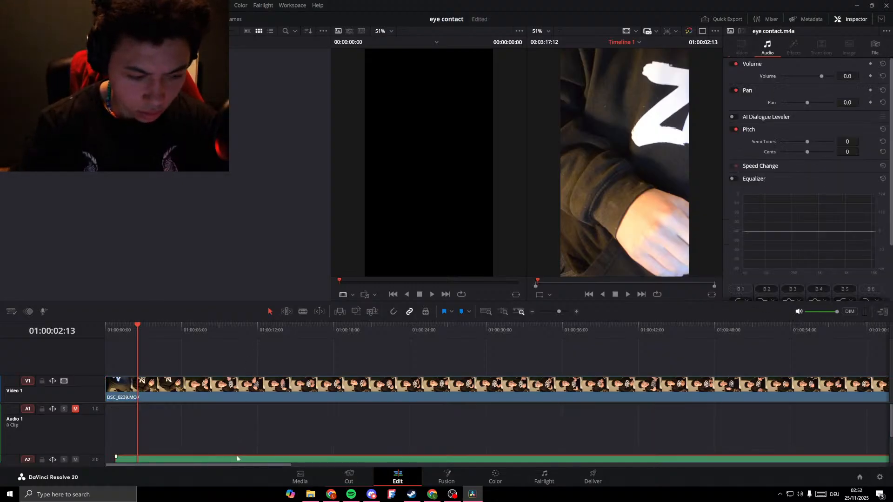
drag(237, 458, 236, 430)
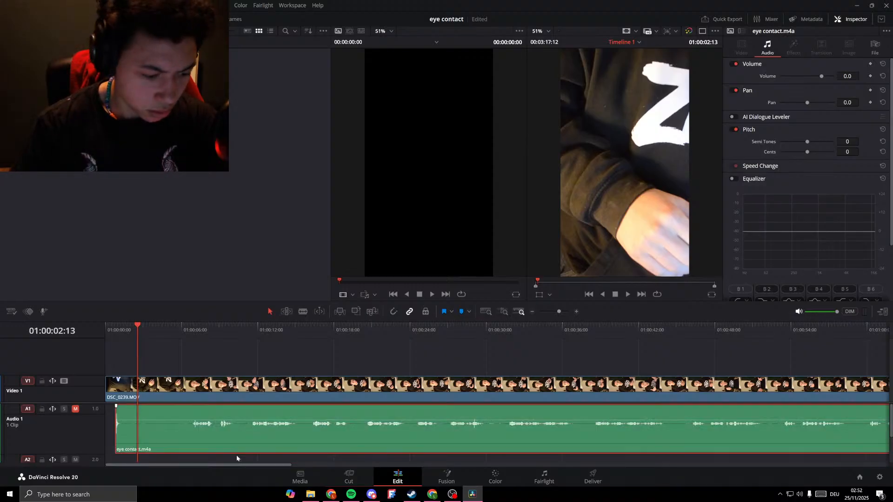
click(235, 342)
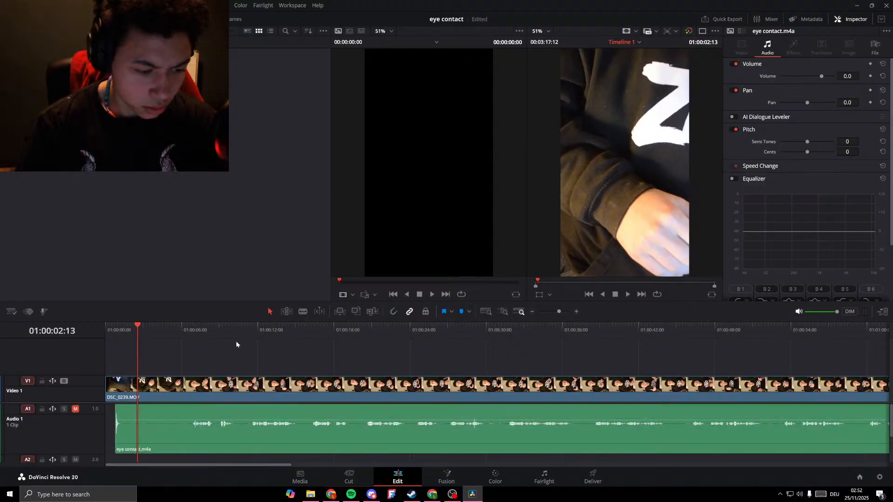
Play the opening of the timeline to check the video with the eye contact.m4a audio.
click(116, 331)
key(space)
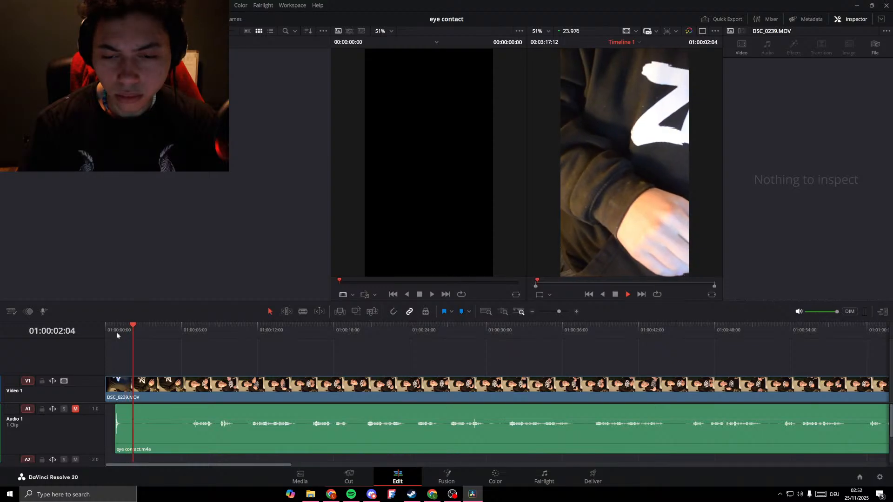
click(112, 333)
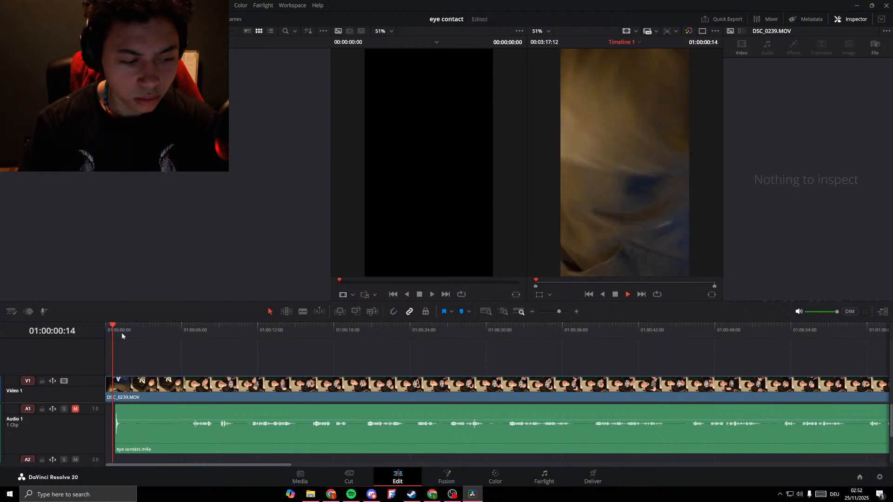
Unmute Audio 1 during playback and stop the timeline just after the six-second mark.
click(75, 409)
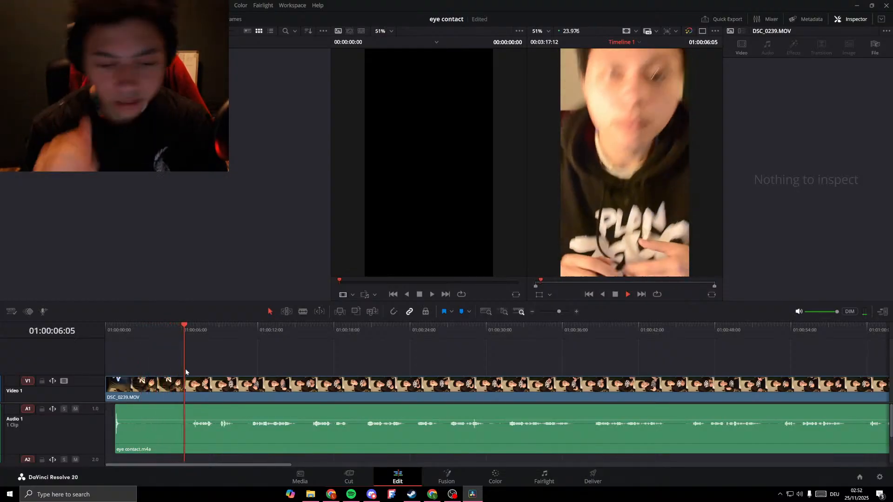
key(space)
Switch to OBS and check the Display Capture source's properties, keeping its capture method and display.
click(452, 493)
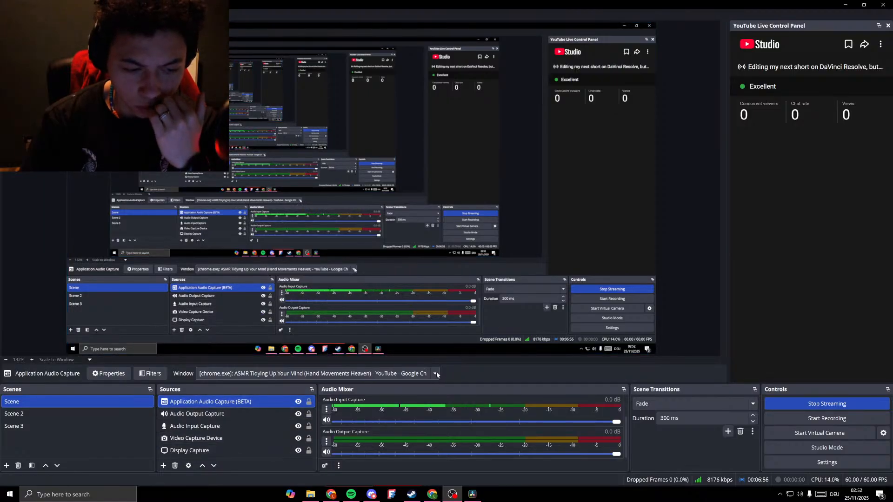
double_click(206, 451)
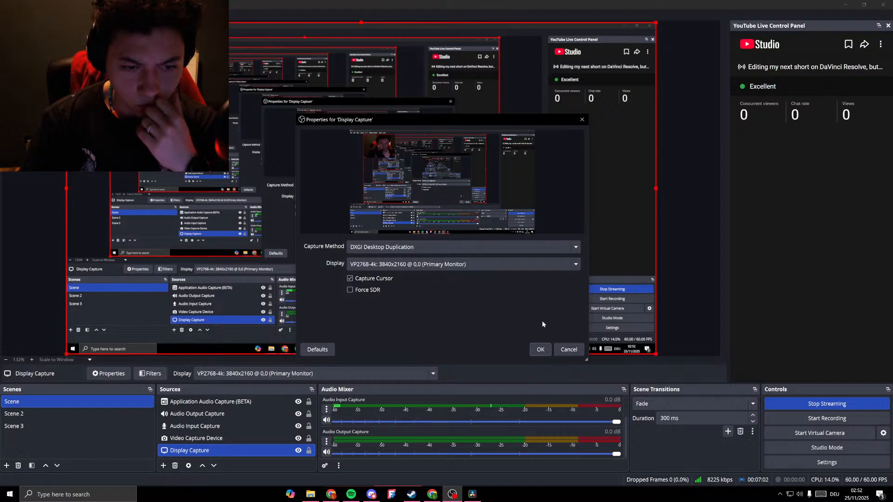
click(540, 349)
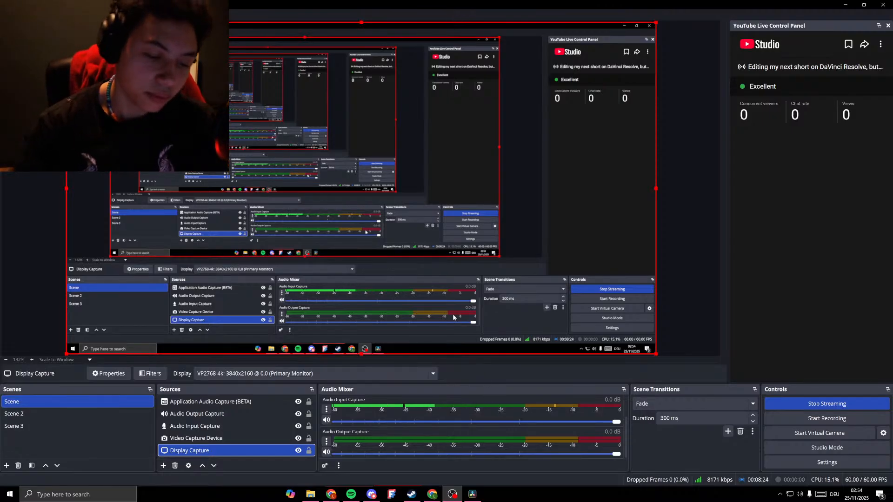
double_click(205, 452)
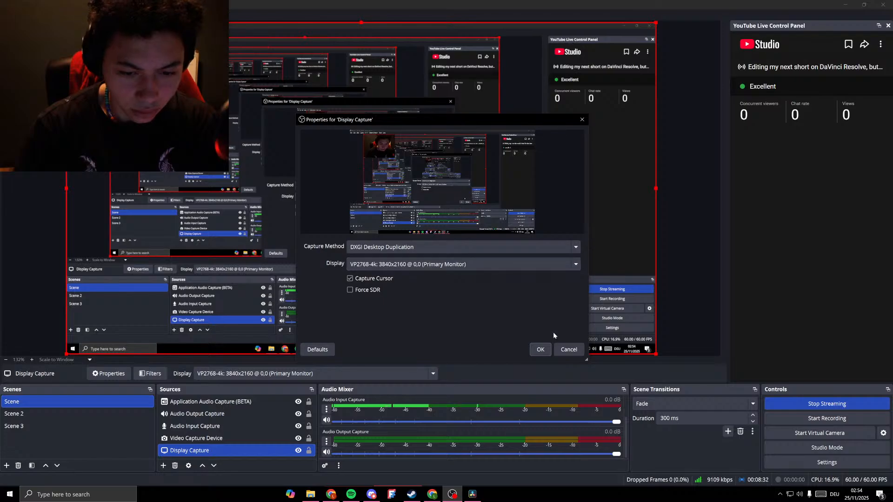
click(540, 349)
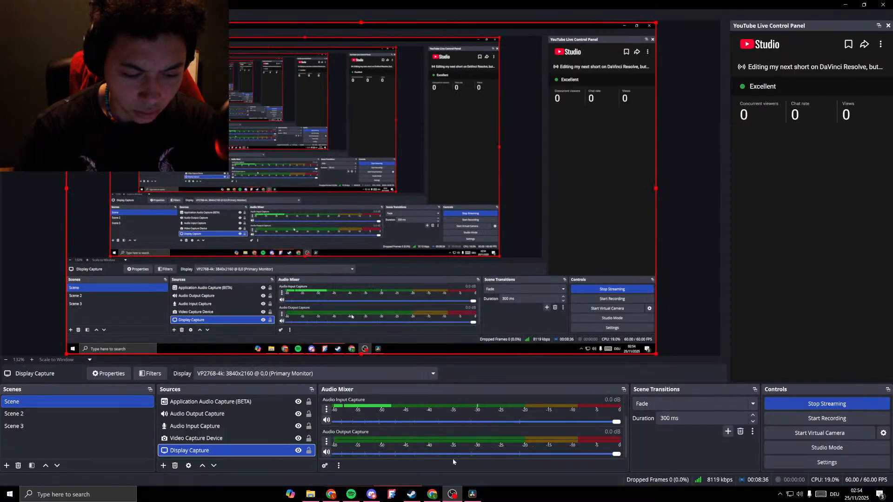
Play a few seconds of the DaVinci Resolve timeline and check the audio mixer levels in OBS.
click(471, 493)
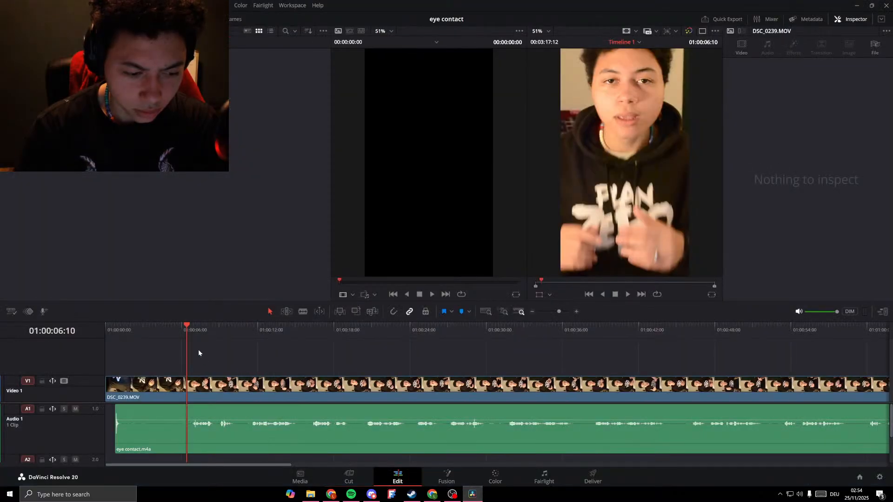
key(alt+Tab)
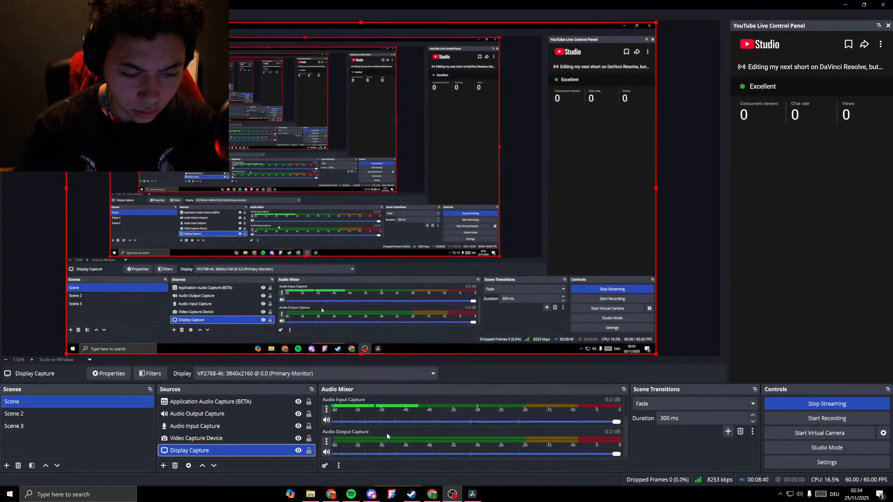
key(alt+Tab)
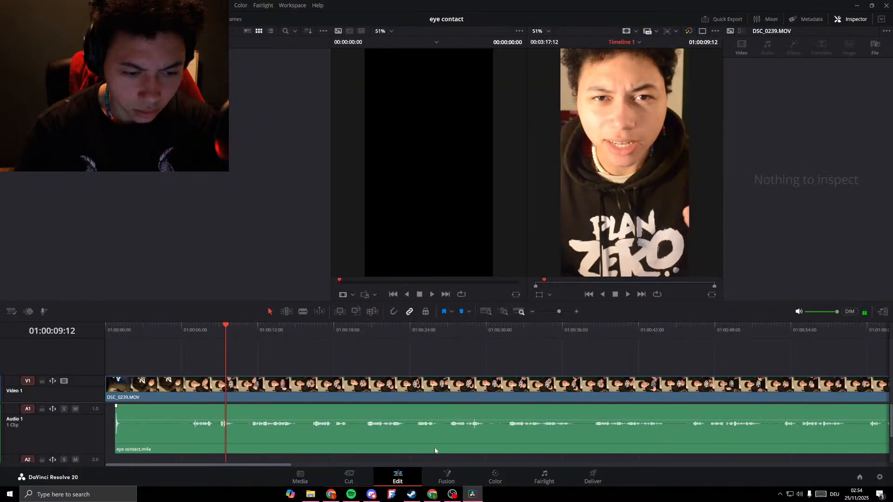
key(alt+Tab)
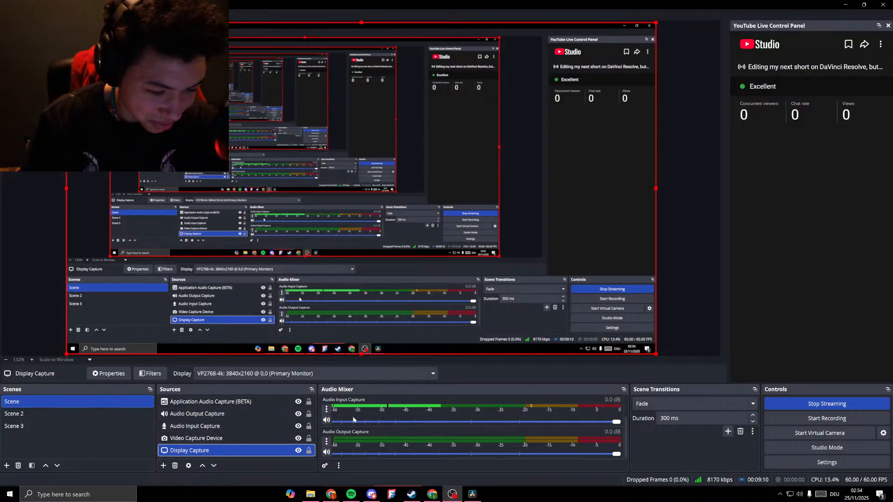
scroll(363, 426, up, 2)
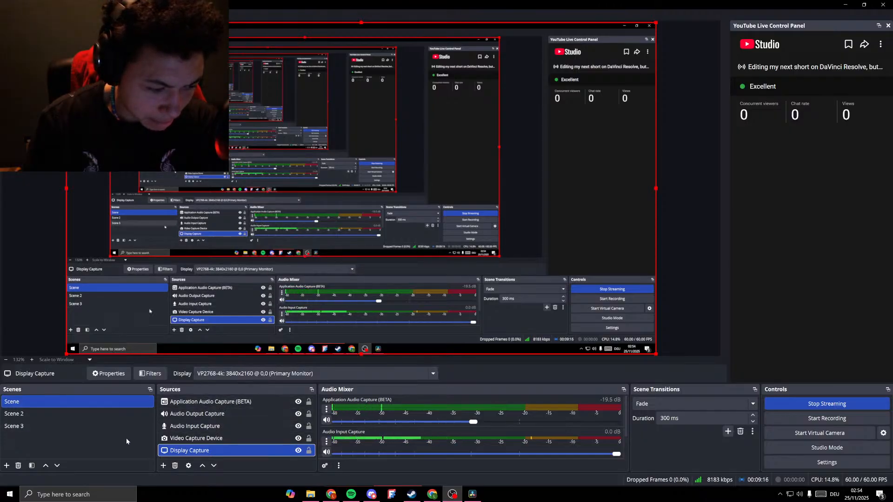
Try adding a second Audio Input Capture source, look through its device choices, and remove the source.
click(163, 465)
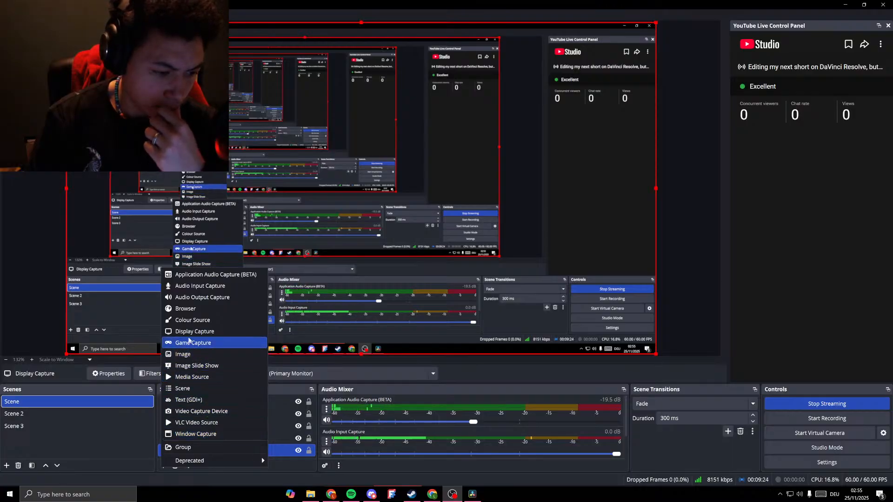
click(217, 289)
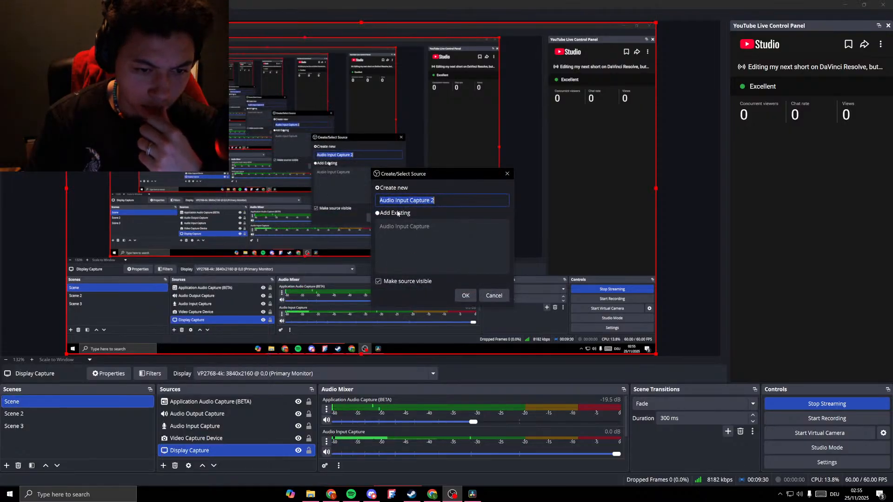
click(465, 296)
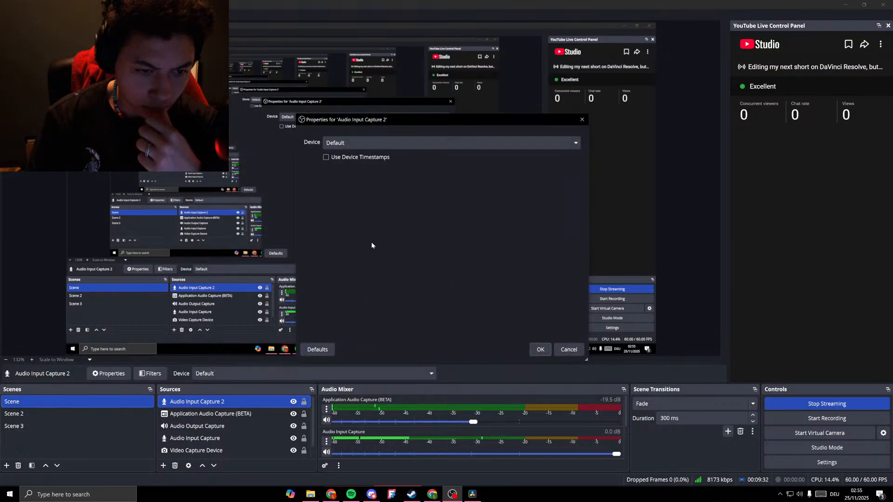
click(370, 143)
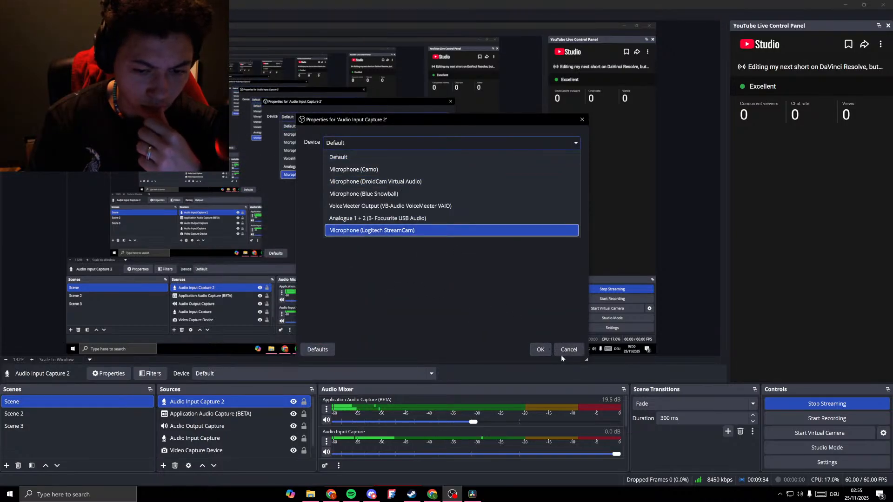
click(372, 230)
click(540, 349)
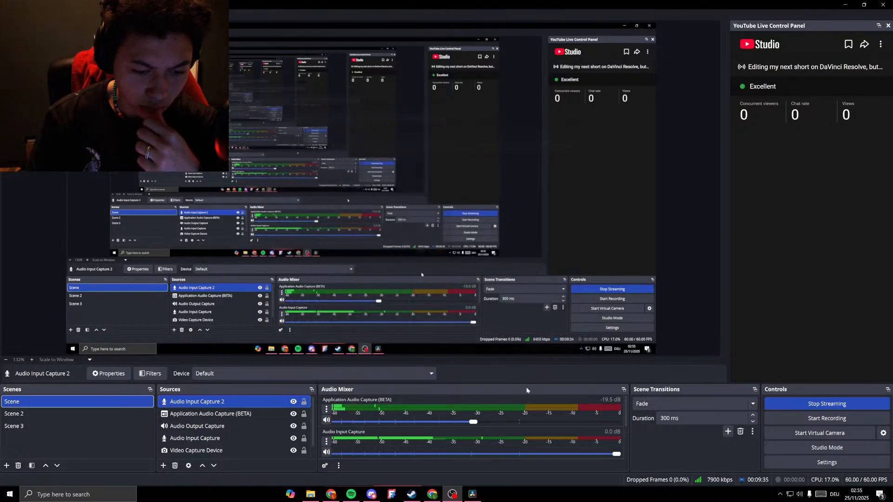
click(175, 465)
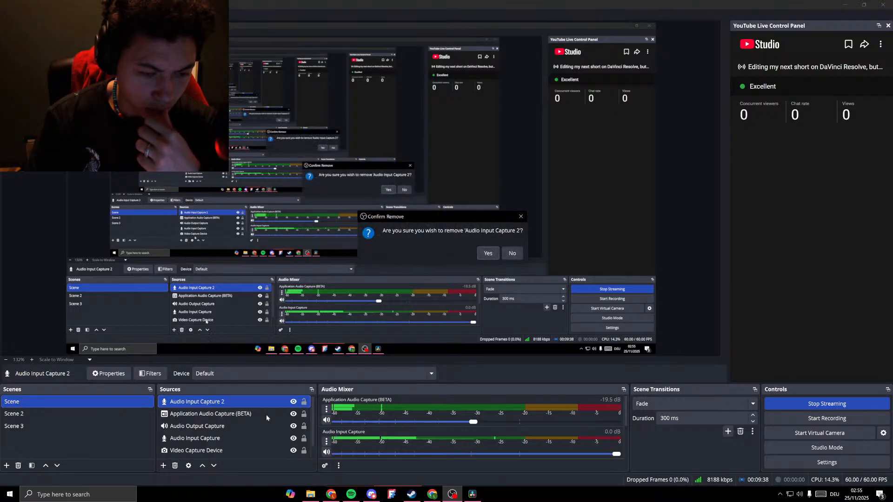
key(Return)
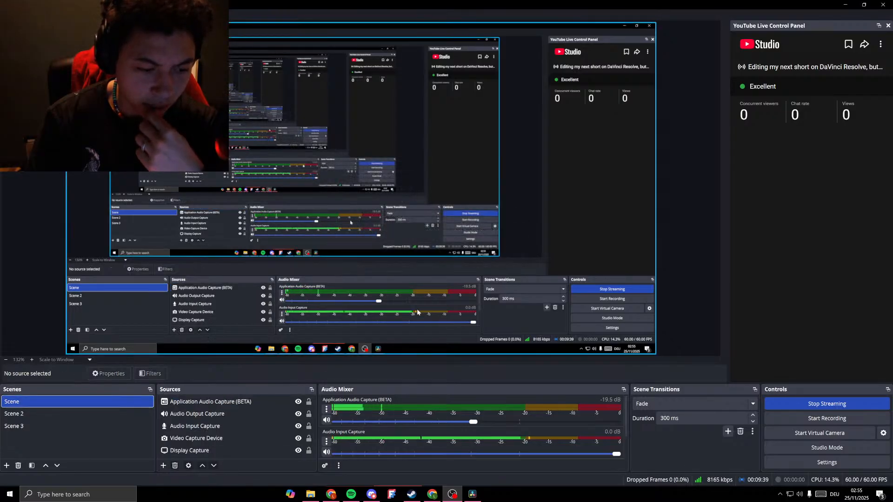
click(165, 465)
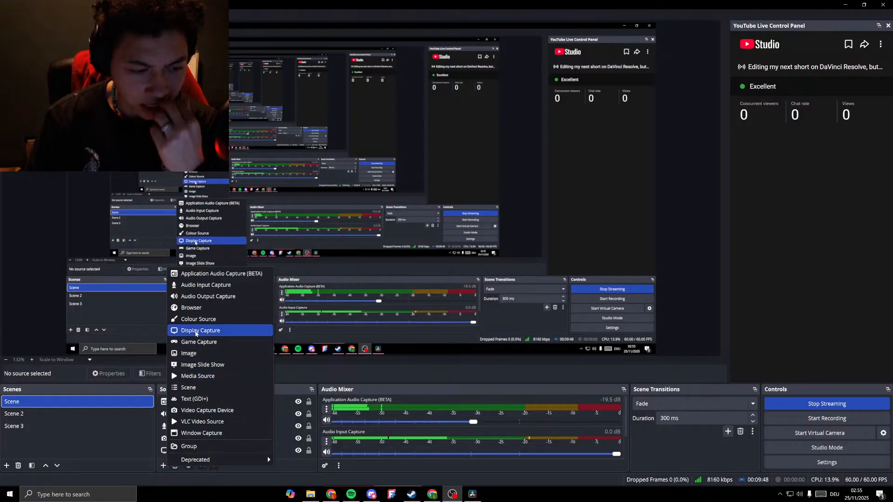
click(290, 372)
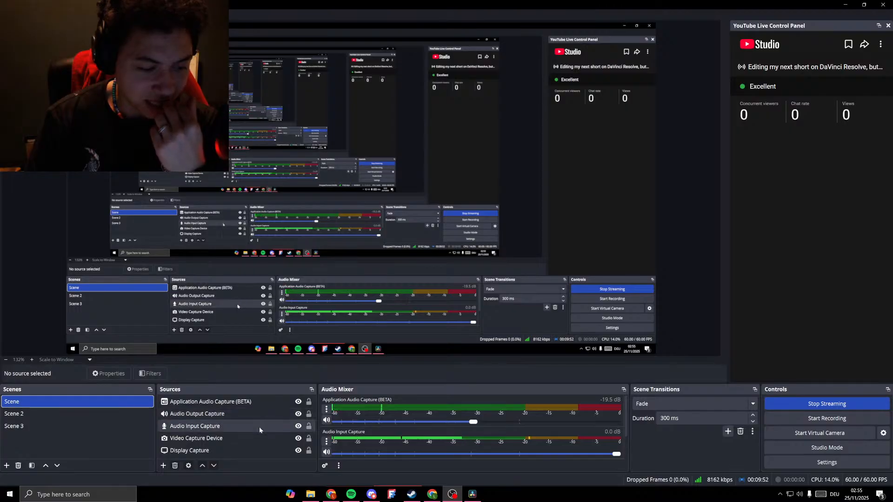
click(251, 439)
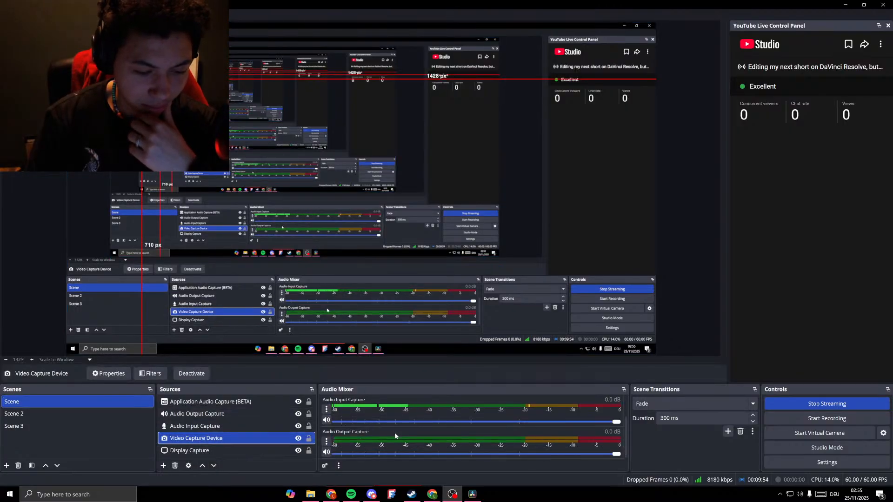
Switch to Chrome and pause the Lofi Chilled Beats video on YouTube.
click(332, 494)
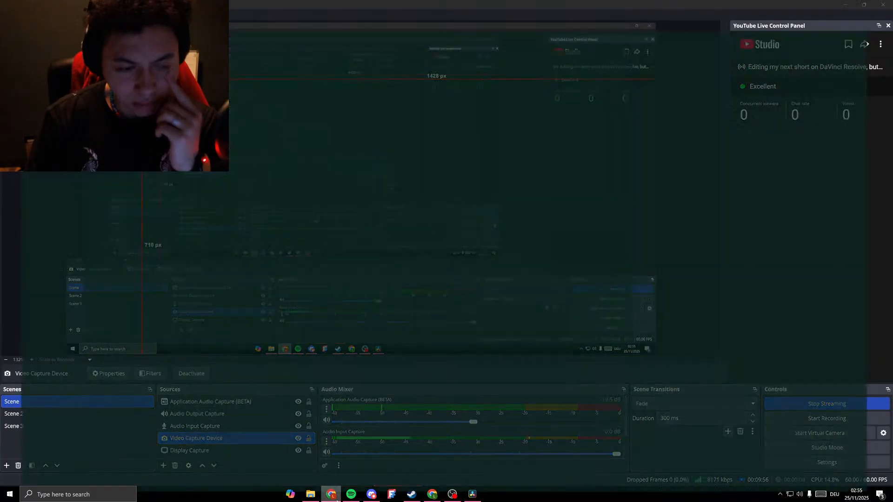
click(332, 495)
click(432, 495)
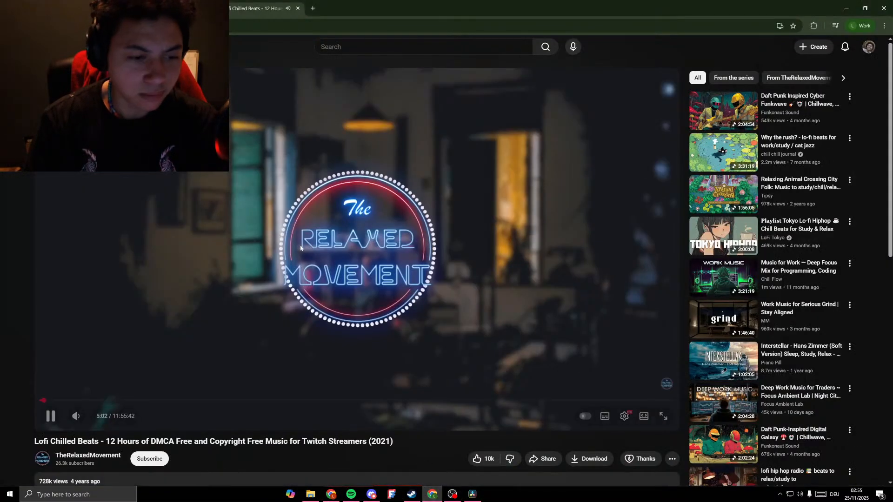
key(space)
Switch to OBS and set the Application Audio Capture source's window to [explorer.exe]: eye contact.
click(473, 494)
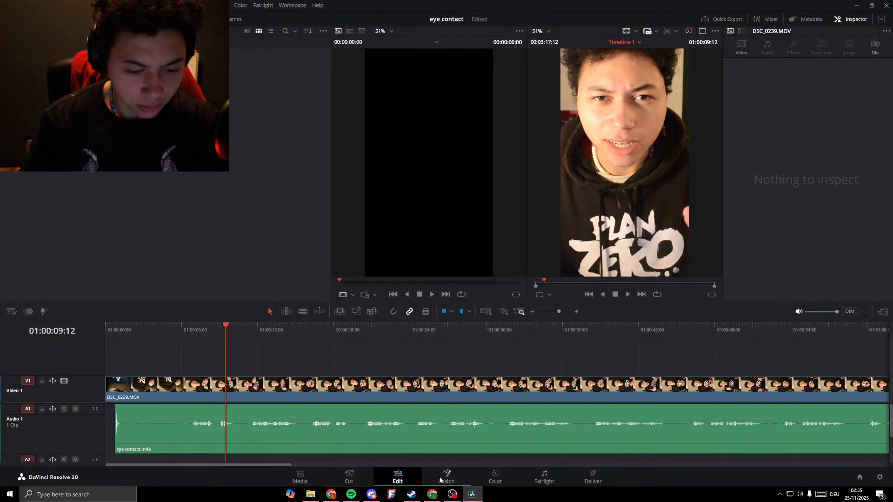
click(452, 494)
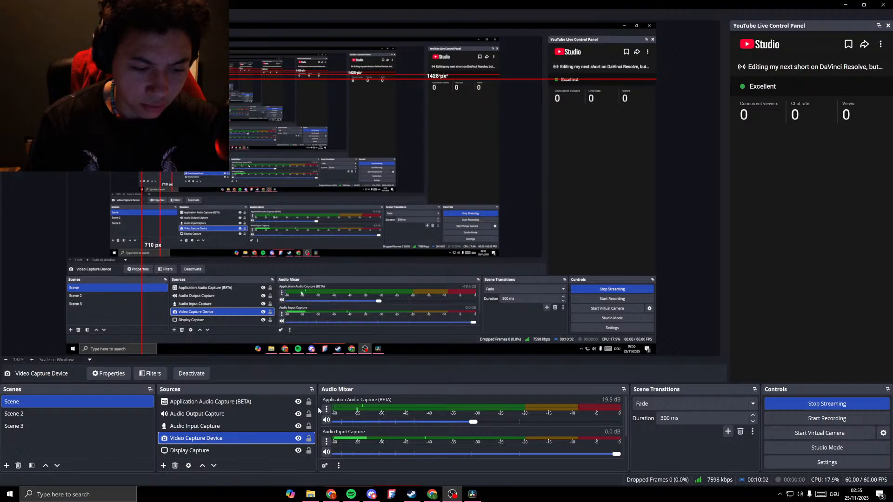
click(232, 405)
click(308, 375)
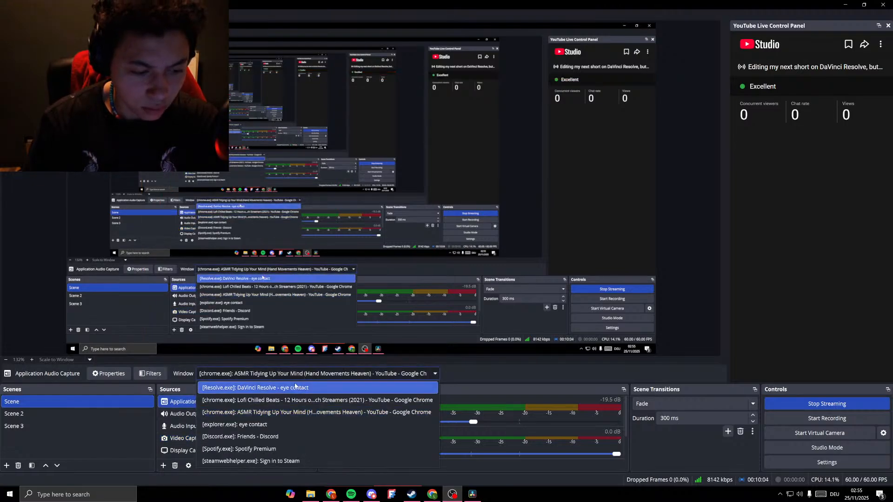
click(236, 424)
Play the DaVinci Resolve timeline briefly and check the Application Audio Capture level in OBS.
click(472, 494)
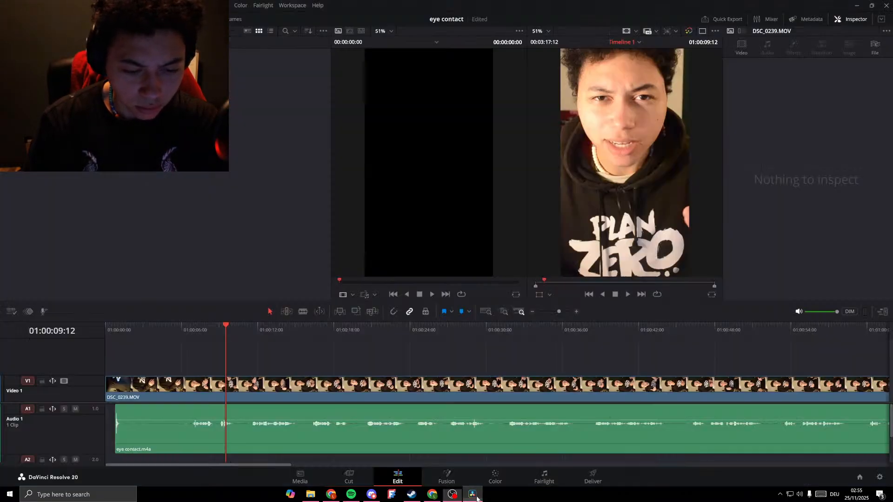
click(452, 494)
key(alt+Tab)
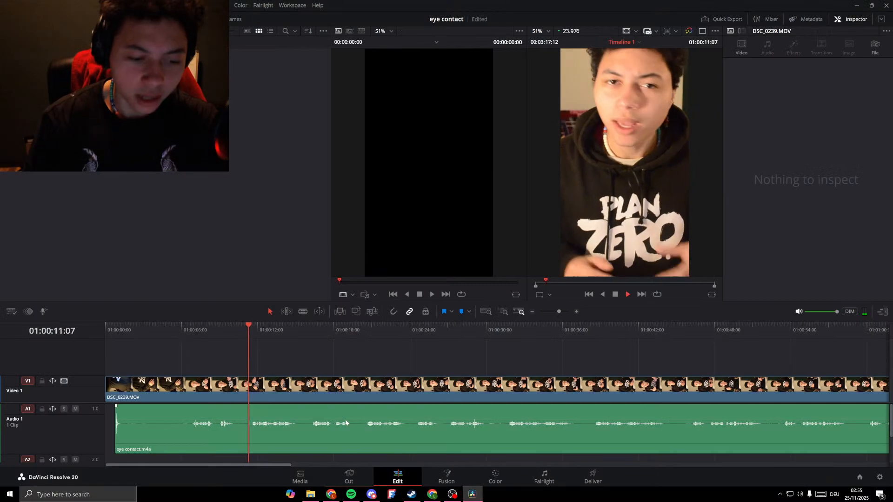
key(alt+Tab)
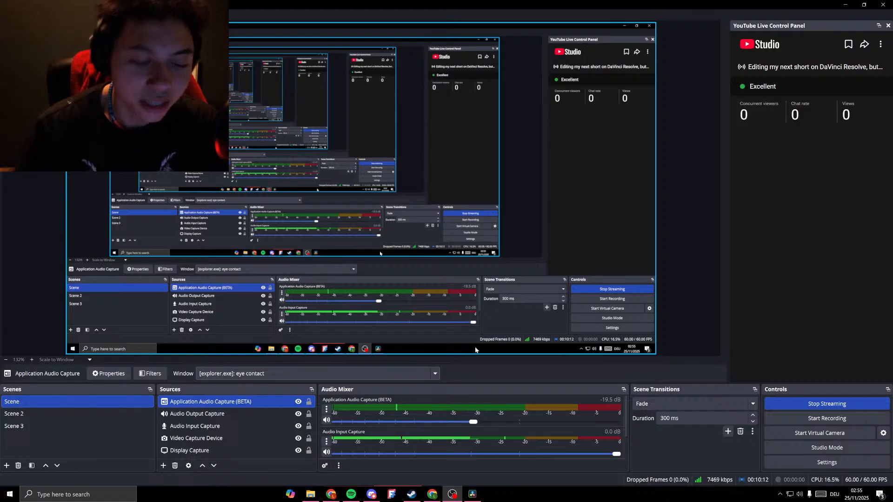
Switch to DaVinci Resolve and split the video and audio clips at 01:00:06:18, just before the first speech.
key(alt+Tab)
ctrl+scroll(211, 419, down, 5)
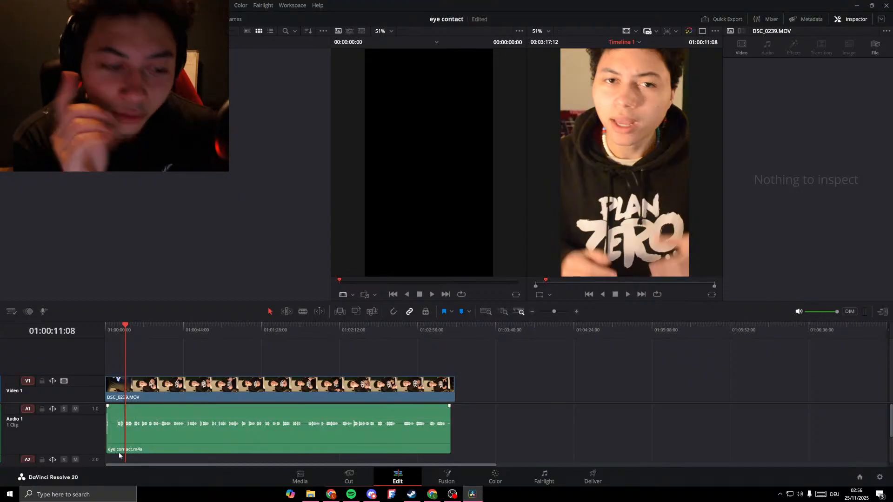
scroll(191, 427, up, 5)
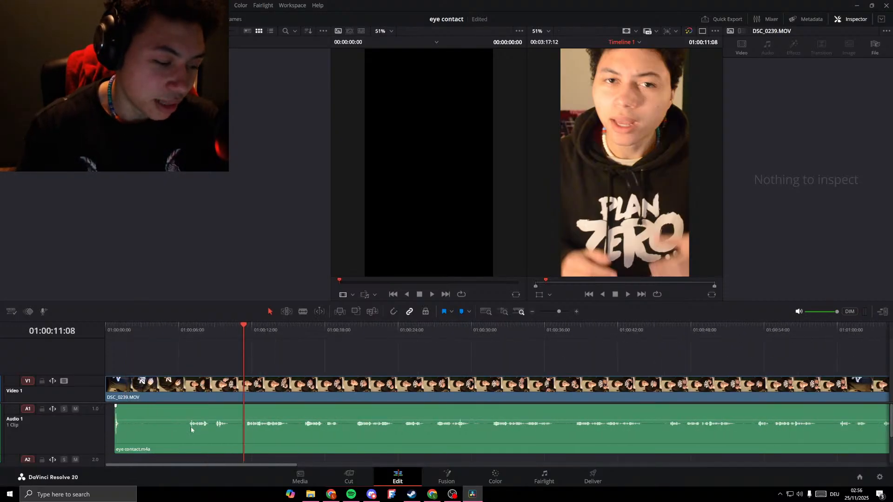
scroll(190, 427, up, 3)
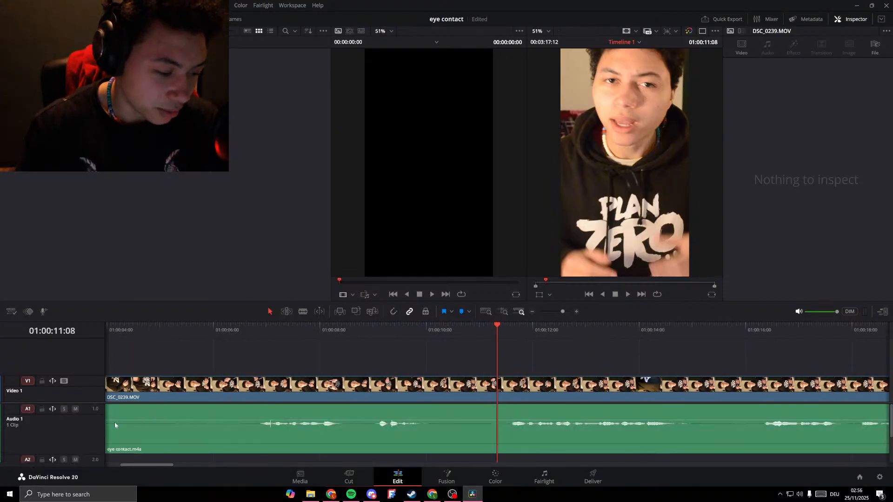
drag(153, 465, 139, 465)
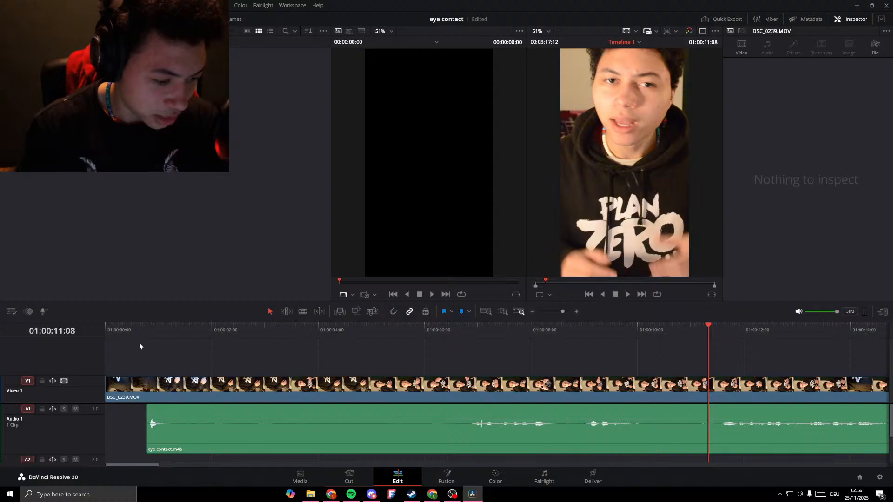
drag(138, 342, 464, 334)
key(ctrl+b)
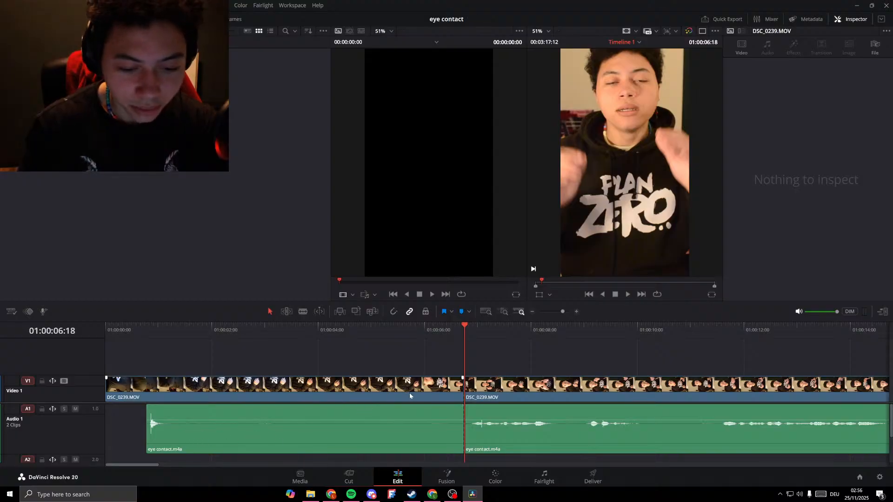
Undo the split at 01:00:06:18 and link the DSC_0239.MOV video clip with the eye contact.m4a audio clip.
click(409, 392)
click(307, 439)
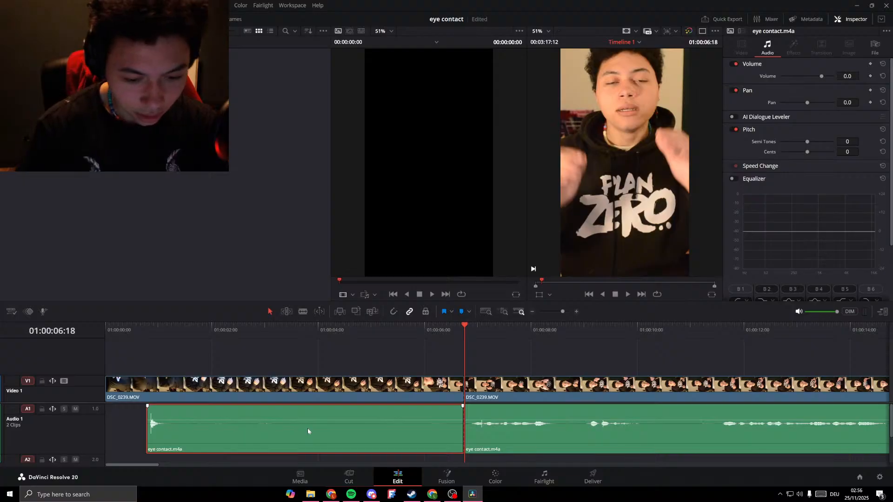
key(ctrl+z)
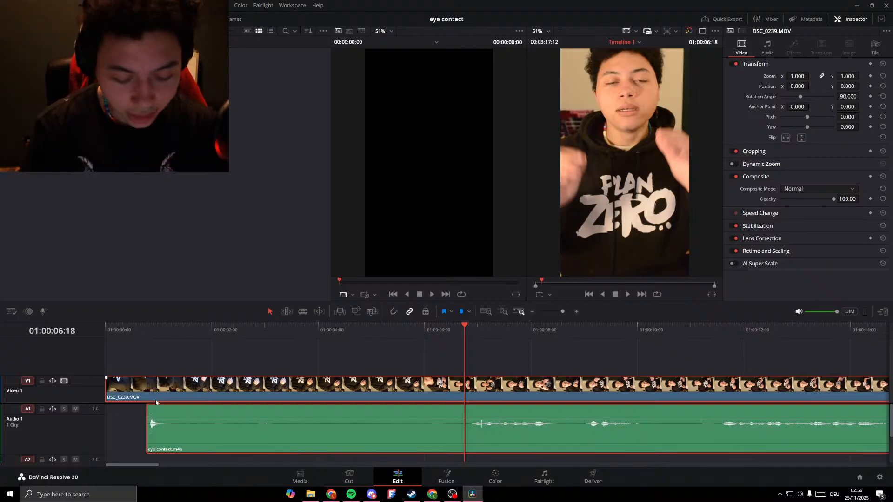
click(289, 440)
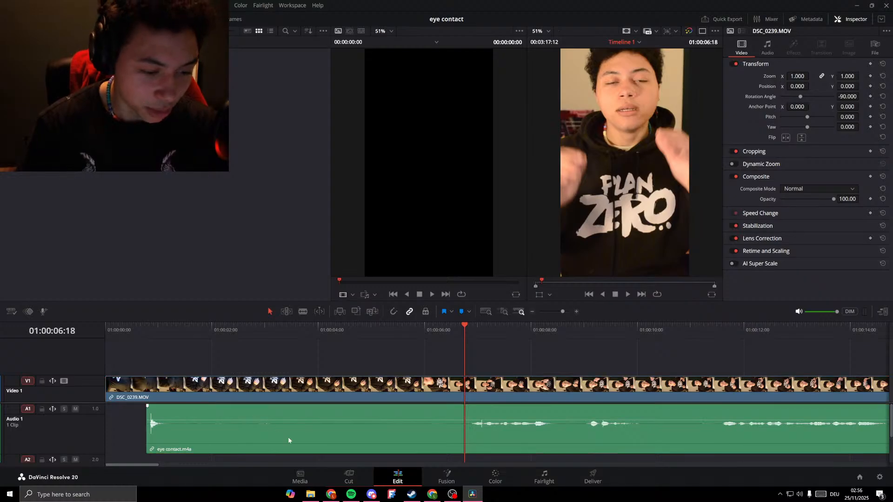
Split the linked video and audio at 01:00:06:18 and ripple-delete the silent opening.
key(ctrl+b)
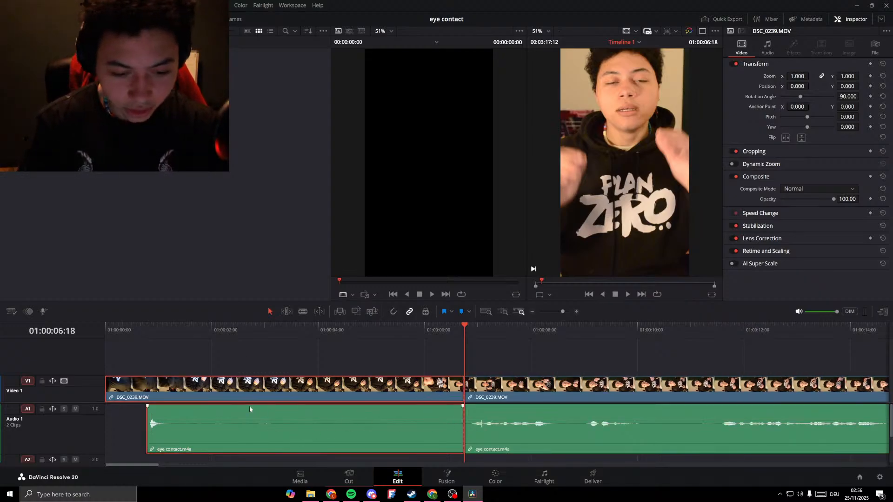
key(Delete)
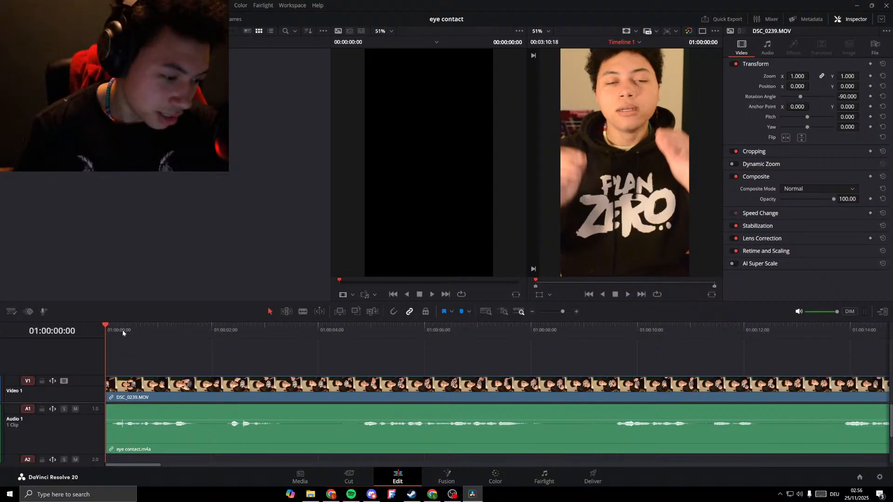
Set the DSC_0239.MOV clip's zoom to 0.570 on both axes and play the reframed opening.
key(ctrl+minus)
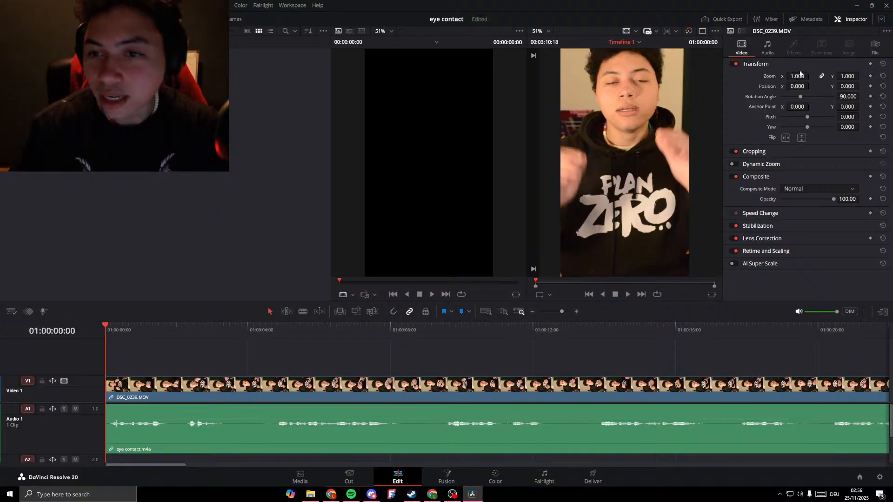
drag(797, 77, 777, 77)
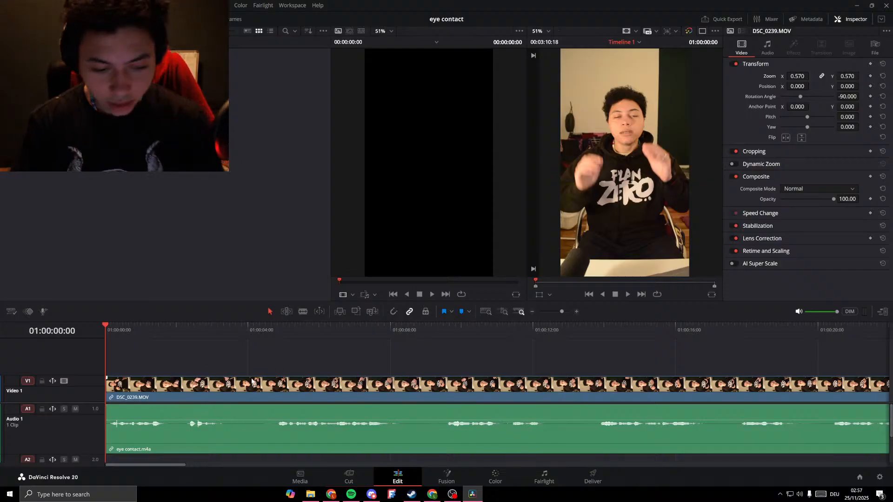
key(space)
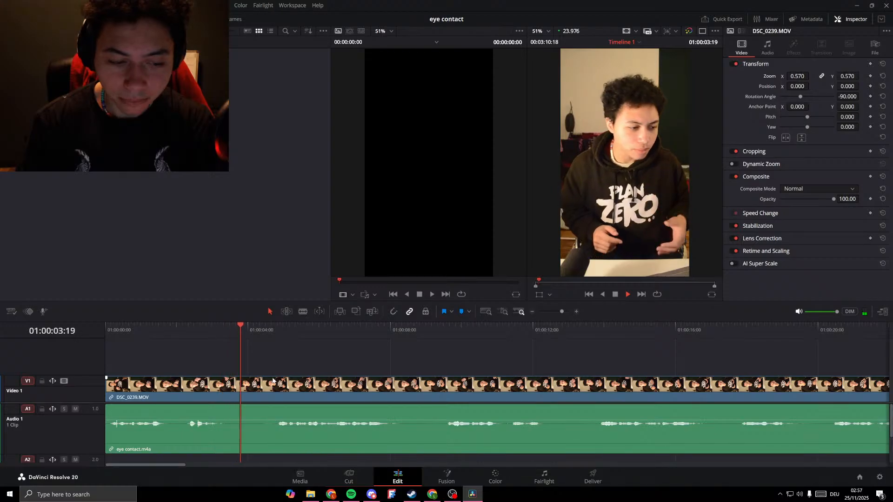
key(space)
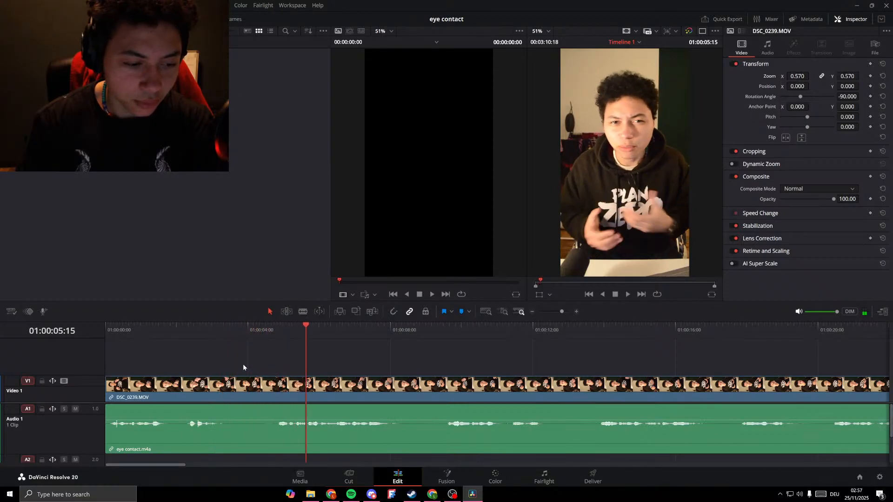
Replay the footage from 01:00:02:10 and split the linked clips at 01:00:04:19, where the next spoken take begins.
click(191, 331)
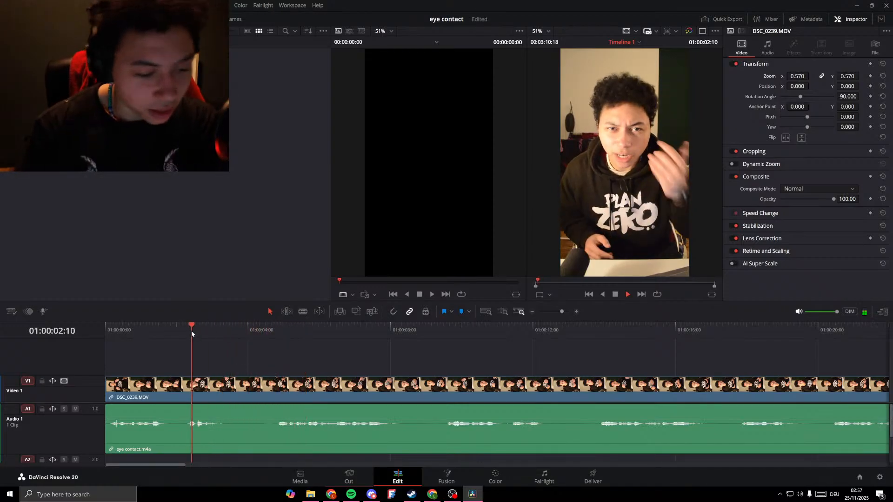
key(space)
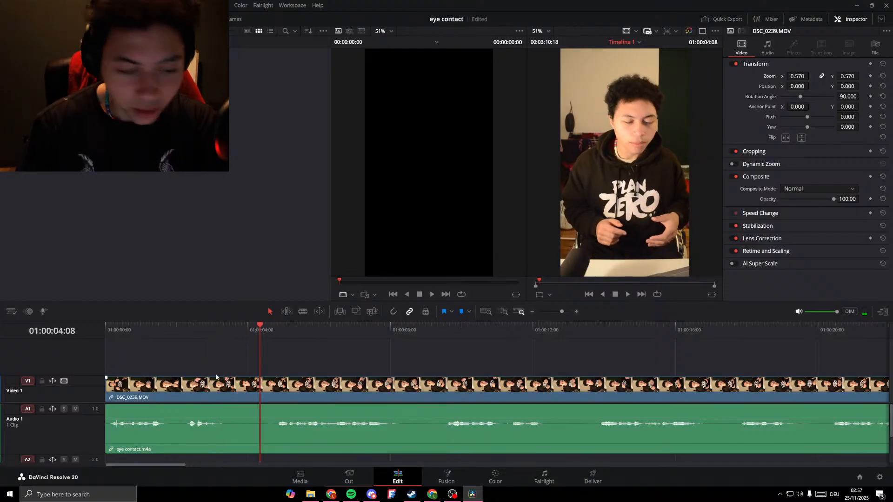
drag(221, 324, 275, 333)
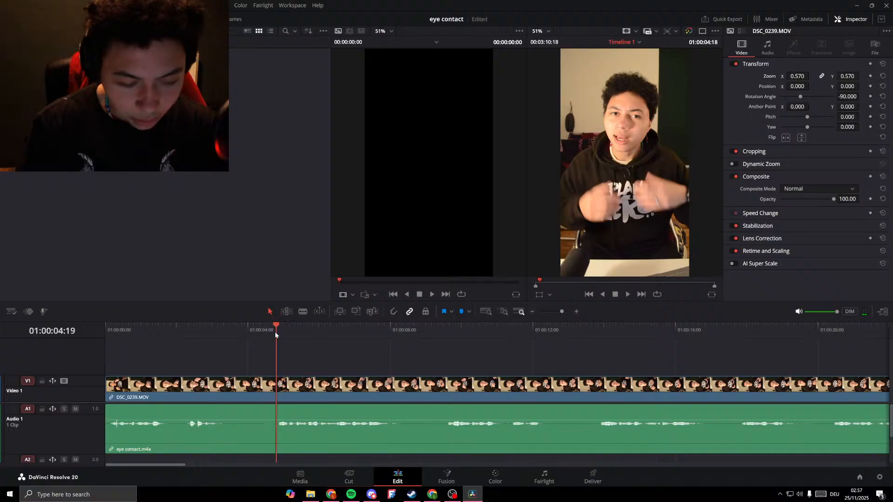
key(ctrl+b)
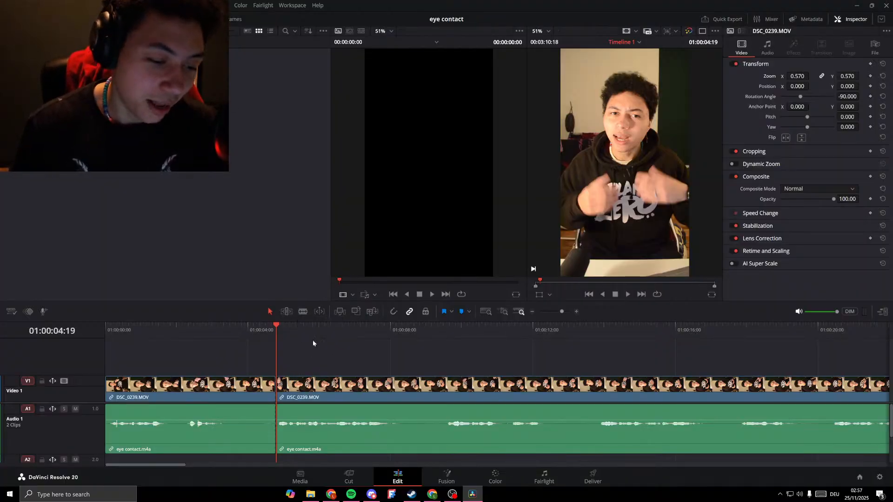
Play the second take from 01:00:04:02 and split the linked clips at its end, at 01:00:09:13.
drag(277, 327, 251, 325)
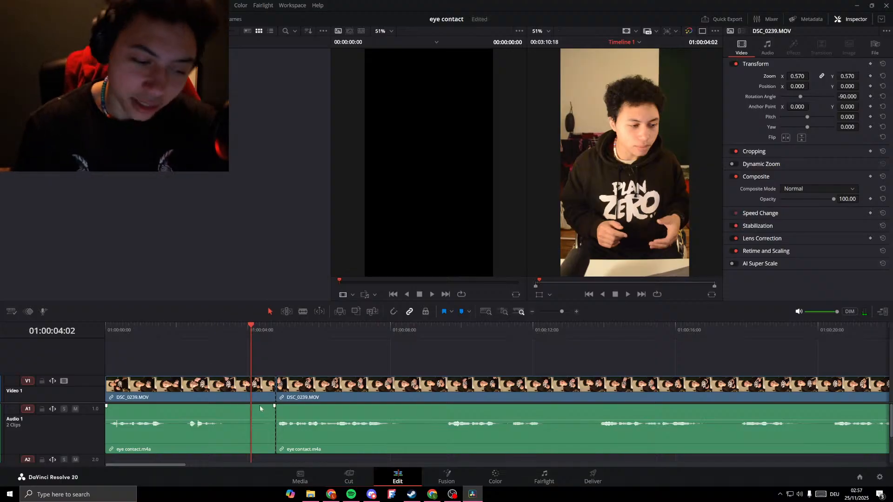
key(space)
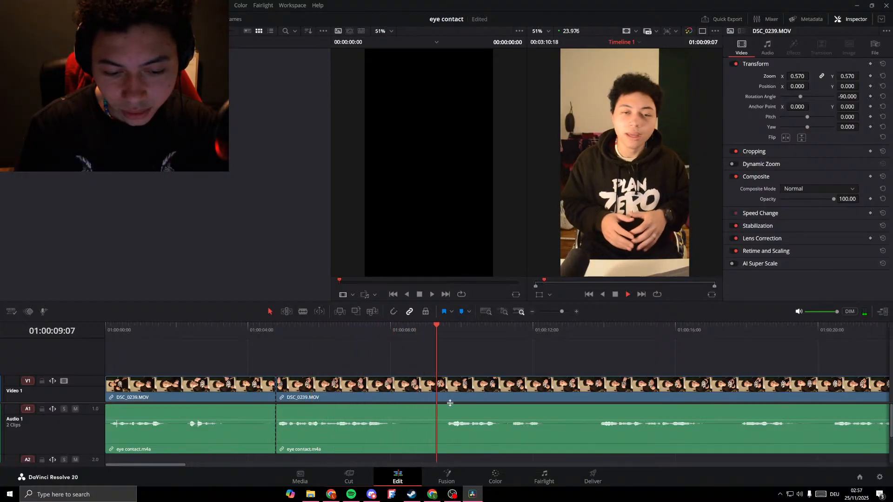
key(space)
key(ctrl+b)
Split the linked clips at 01:00:13:21 and ripple-delete the take between 01:00:09:13 and that cut.
key(space)
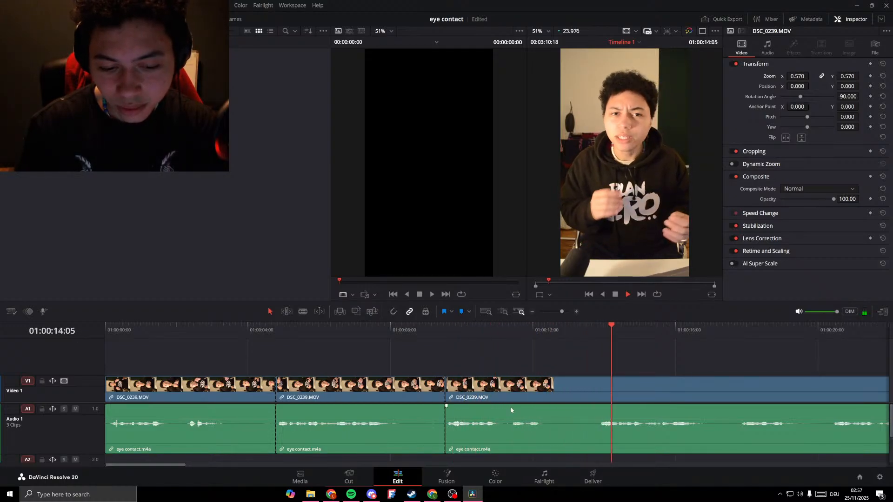
mouse_move(595, 328)
mouse_down()
mouse_move(472, 324)
mouse_move(606, 331)
mouse_up()
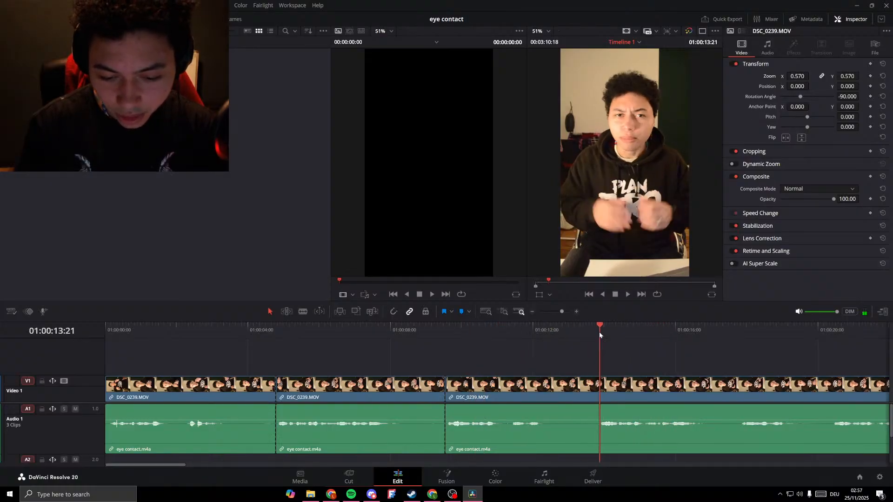
key(ctrl+b)
click(532, 390)
key(BackSpace)
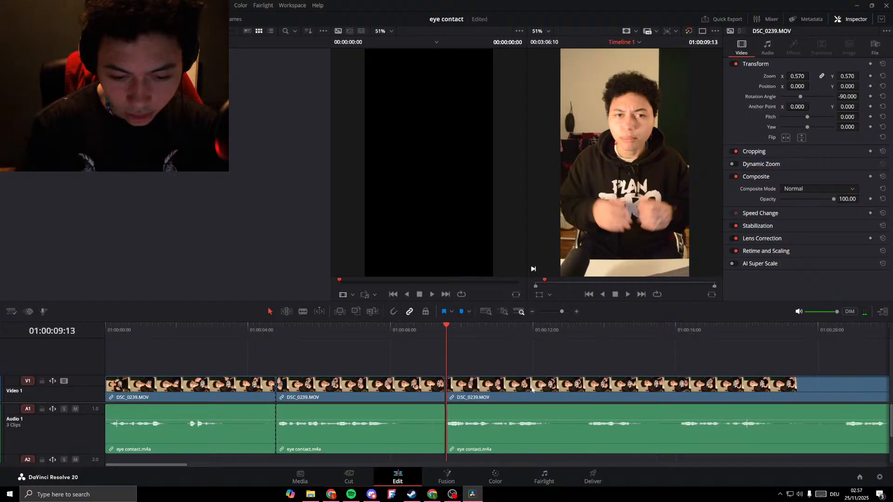
Play across the cut at 01:00:09:13 and split the linked clips at 01:00:16:02, before the next take.
click(436, 325)
key(space)
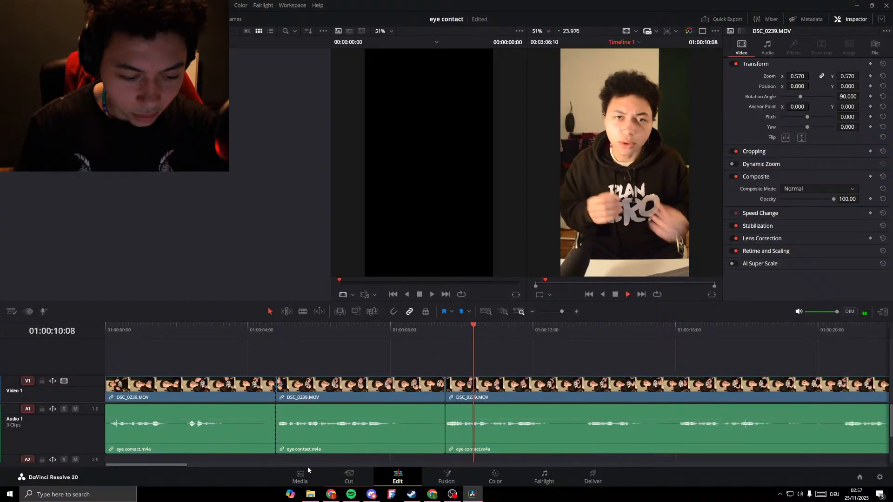
drag(168, 465, 191, 464)
click(474, 330)
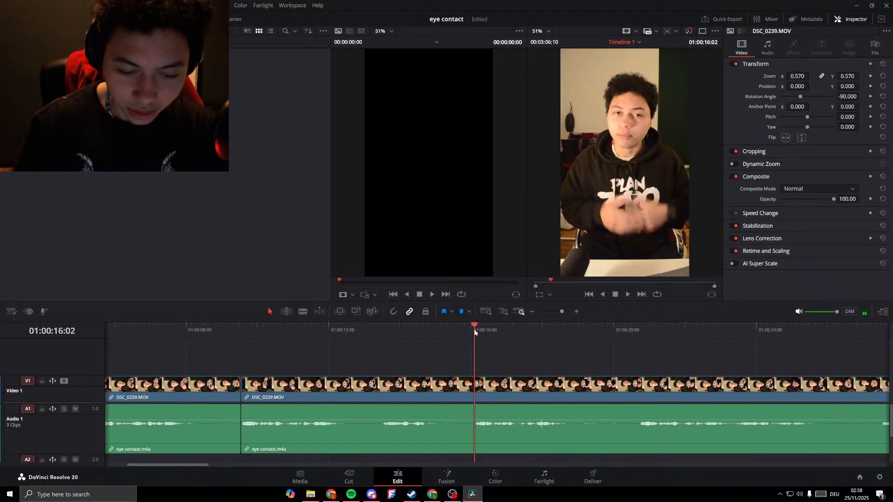
key(ctrl+b)
click(399, 394)
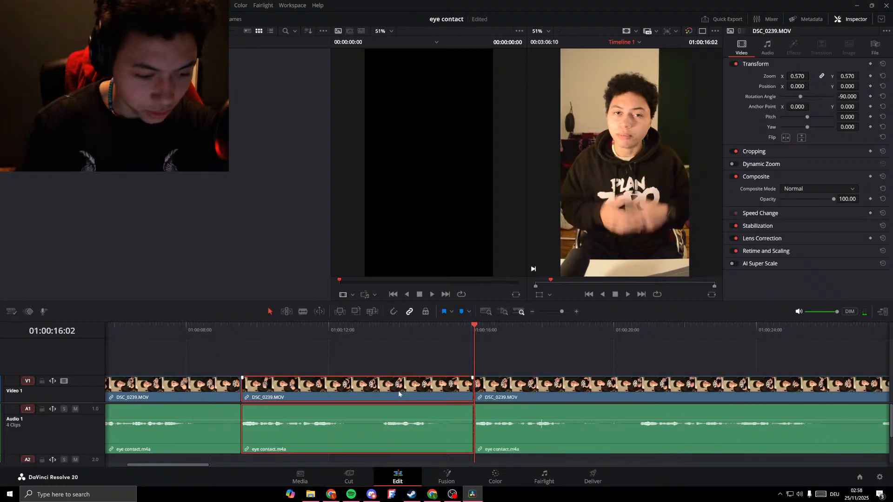
Replay the take after the 01:00:09:13 cut and the one before it to compare them.
click(234, 335)
key(space)
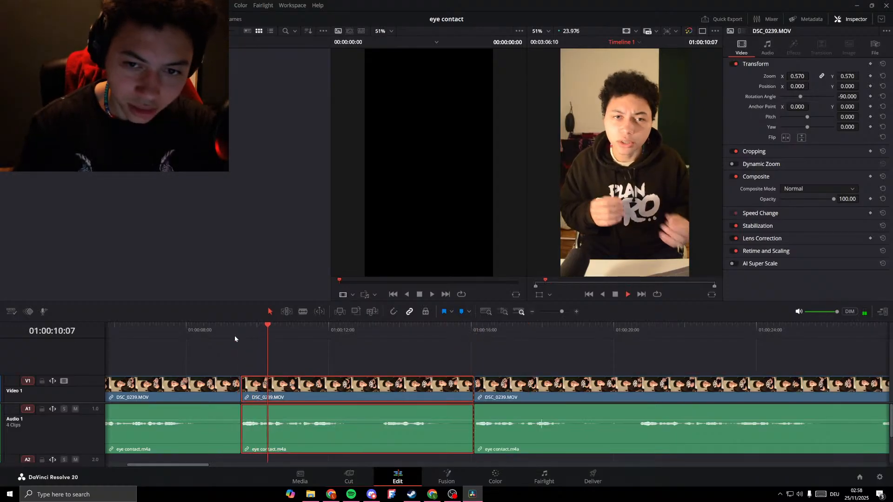
click(144, 335)
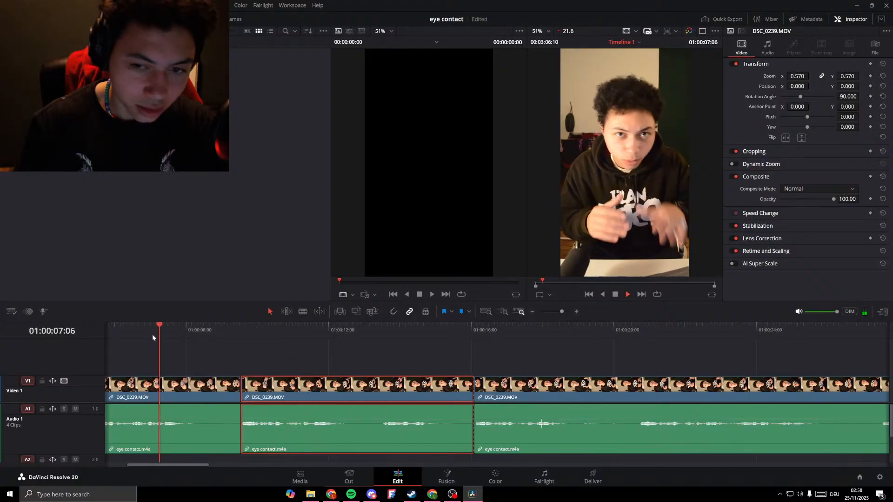
click(469, 343)
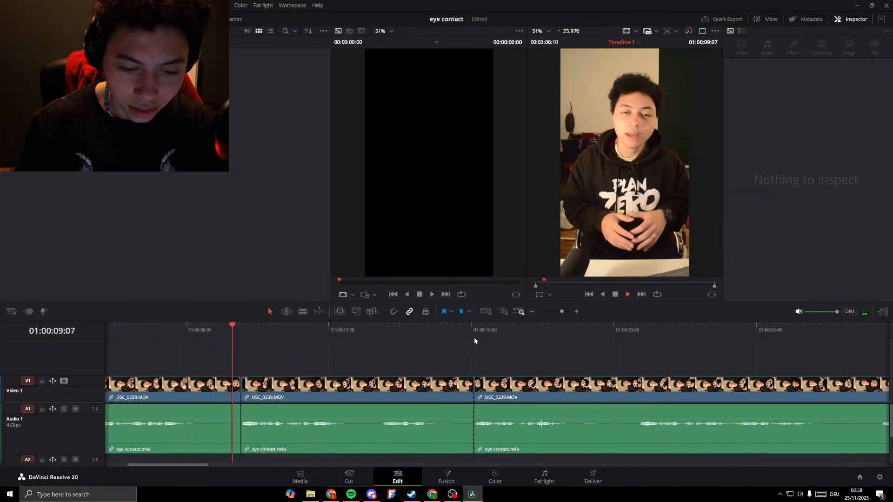
Review the footage after 01:00:16:02 at up to double speed and split the linked clips at about 01:00:27.
click(473, 333)
scroll(459, 370, down, 1)
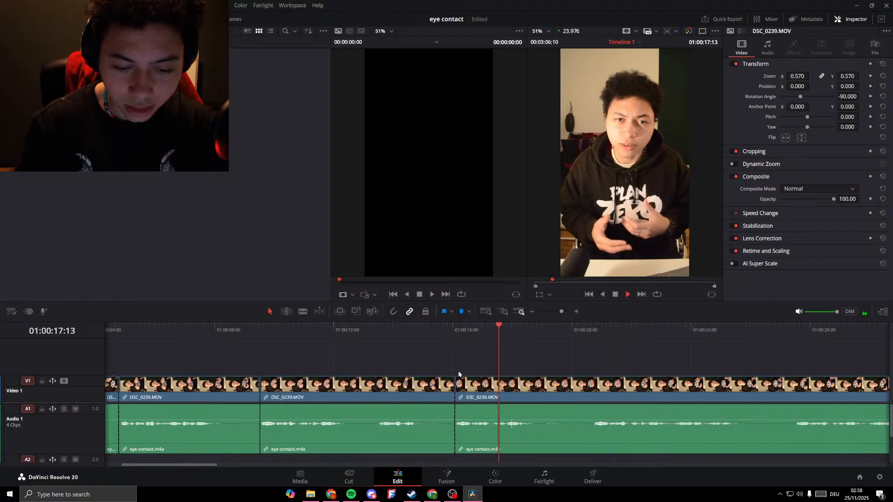
scroll(459, 370, down, 2)
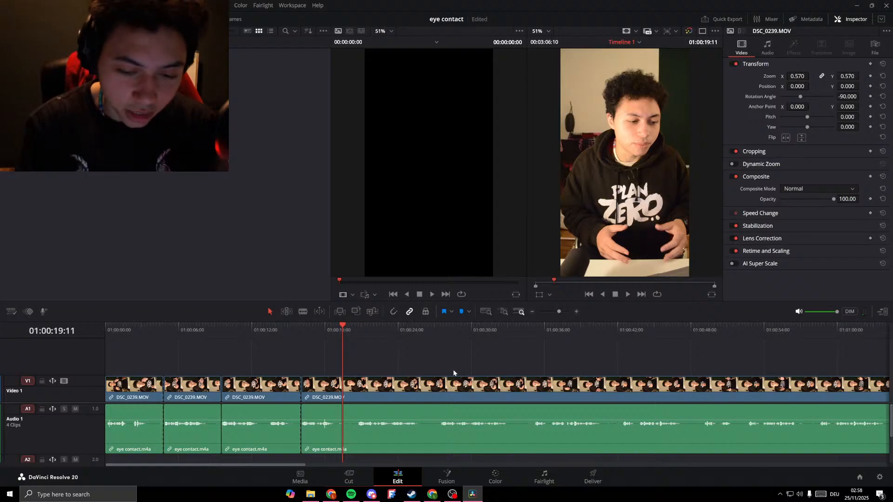
key(l)
key(l)
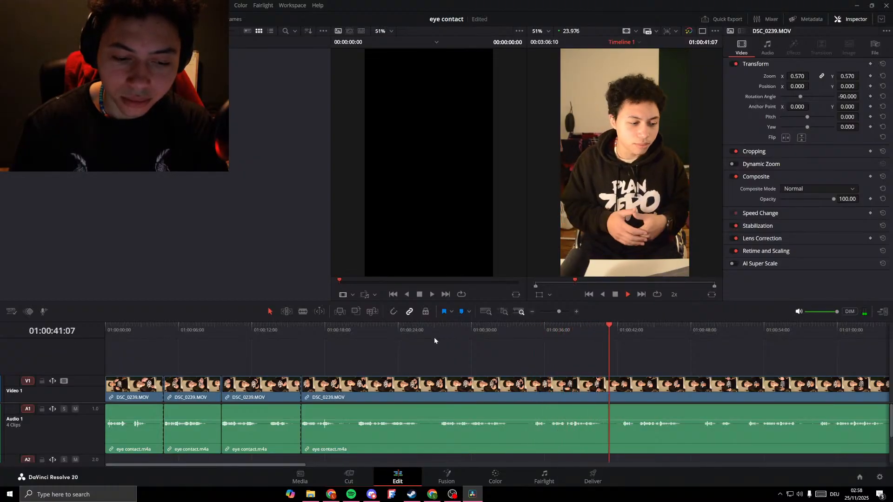
drag(426, 335, 439, 328)
key(ctrl+b)
Review the takes from 01:00:37:13 onward at double speed and split the linked clips at 01:00:58:12.
click(559, 331)
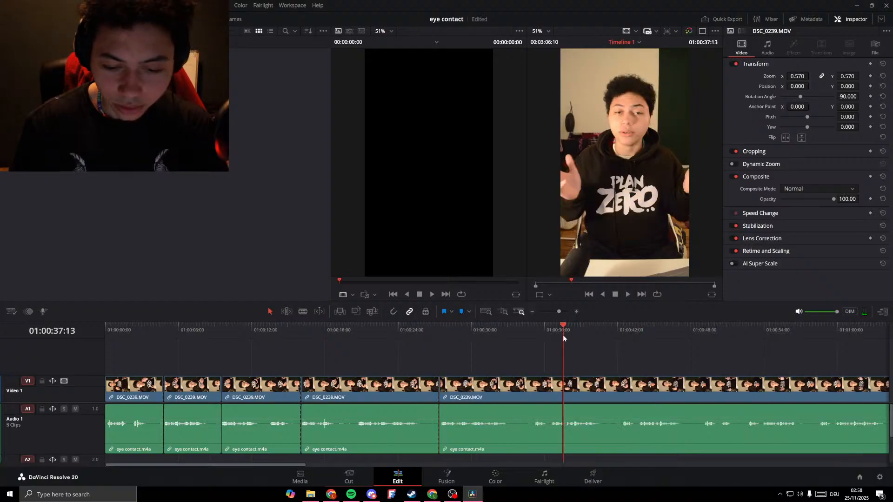
key(space)
key(l)
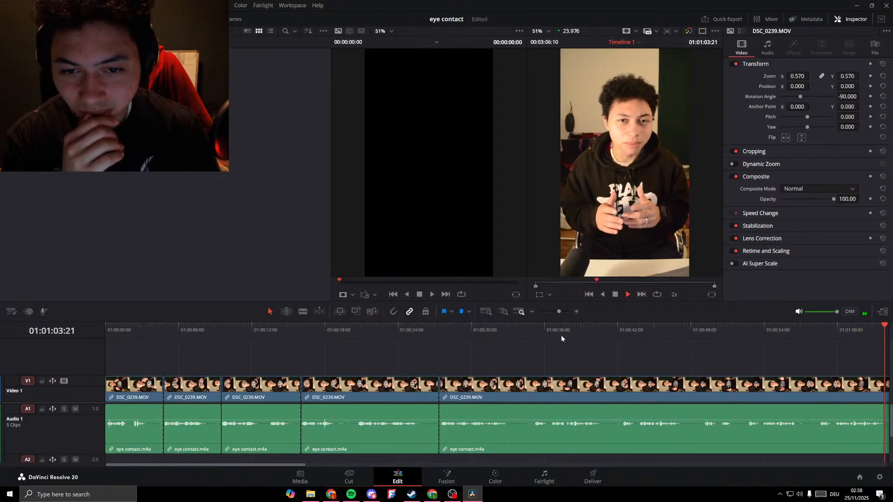
key(space)
drag(441, 333, 424, 336)
key(space)
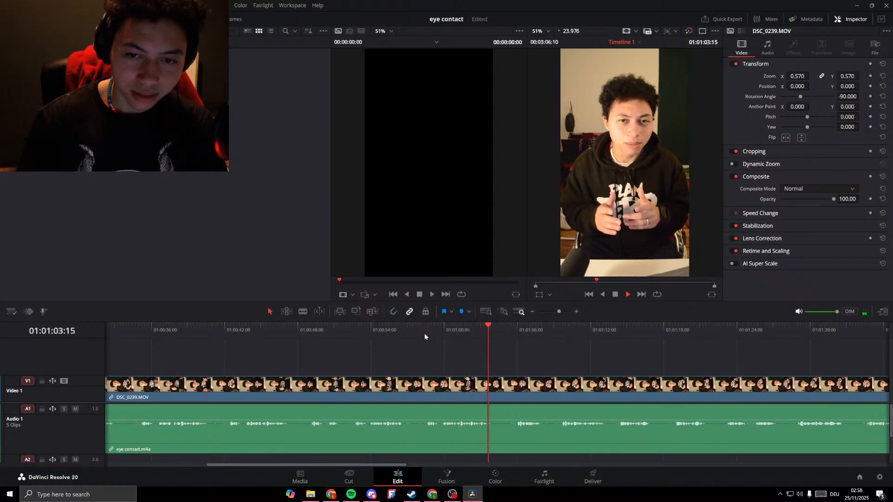
click(424, 334)
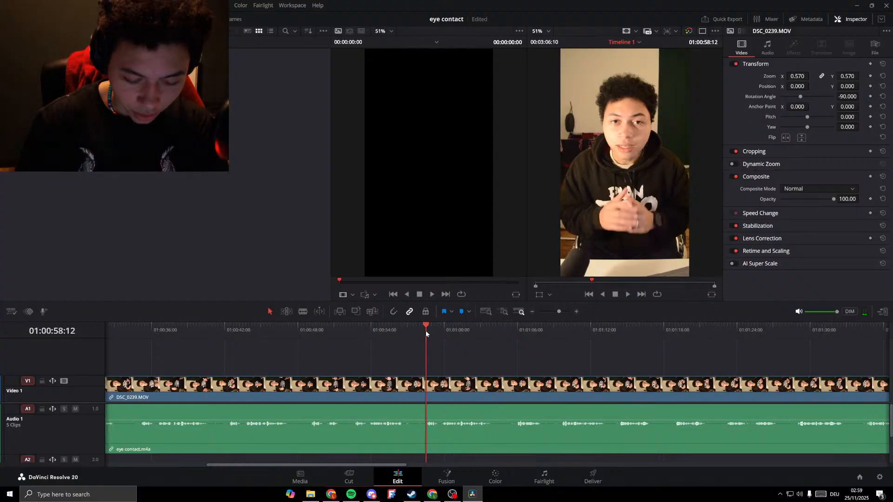
key(ctrl+b)
Split the linked clips at about 01:00:34 and ripple-delete the section from there to 01:00:58:12.
scroll(344, 403, left, 5)
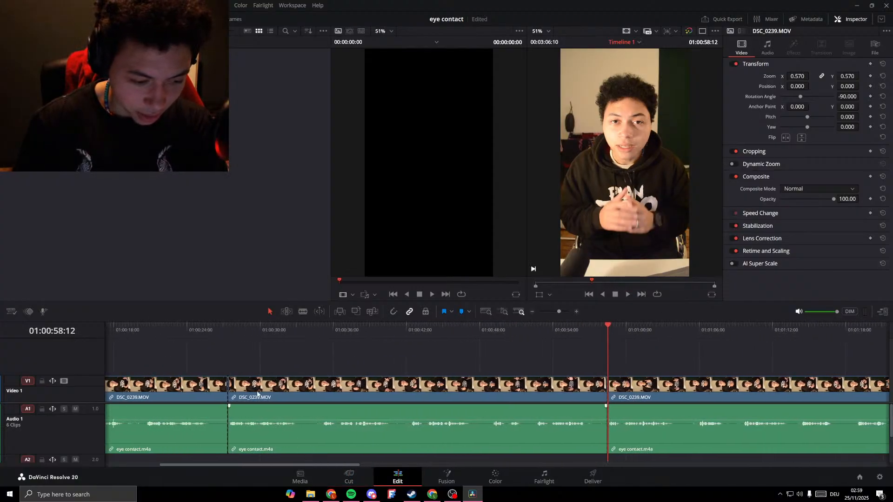
click(226, 335)
key(space)
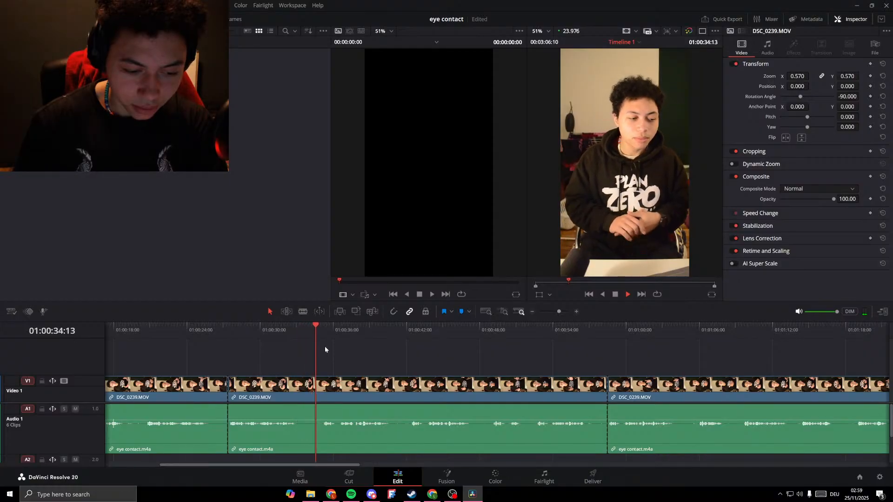
key(space)
key(ctrl+b)
key(space)
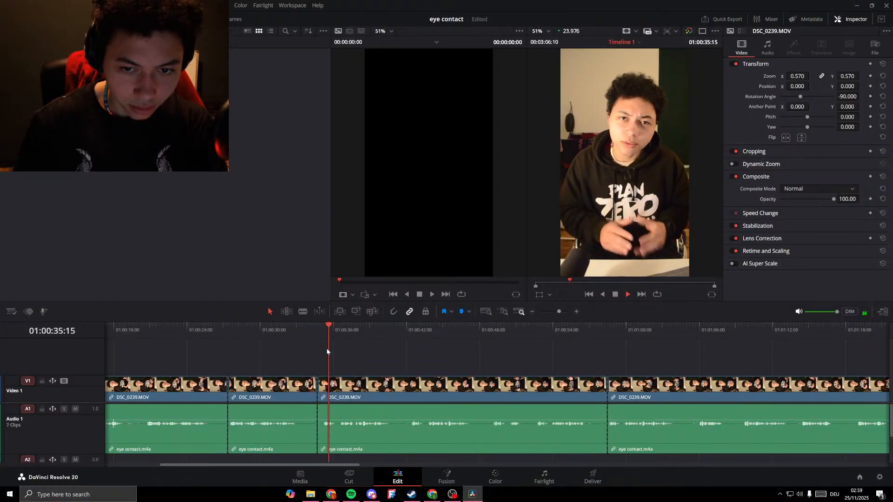
key(space)
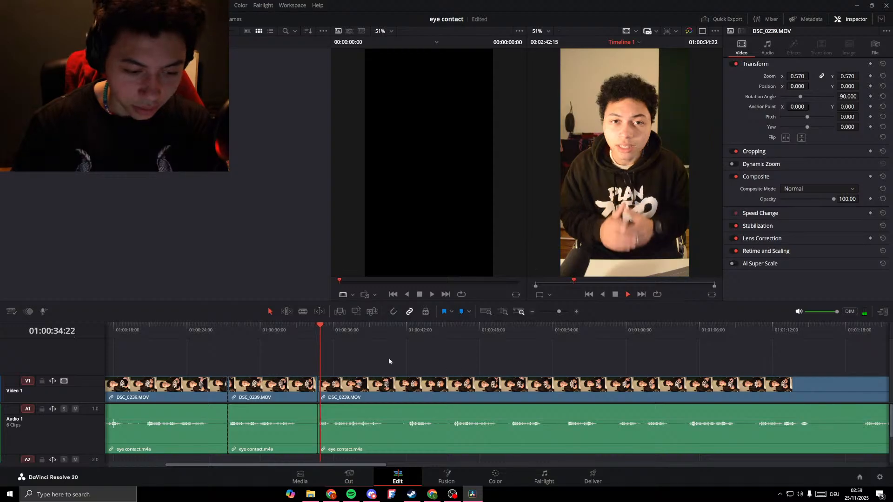
Find the pause before the next take and split the linked clips at 01:00:41:15.
click(400, 325)
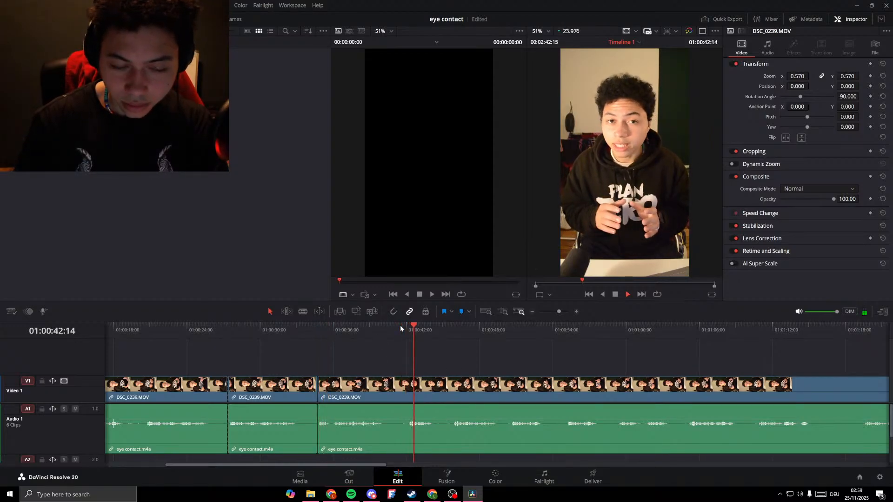
click(391, 328)
mouse_move(394, 325)
mouse_down()
mouse_move(410, 325)
mouse_move(402, 326)
mouse_up()
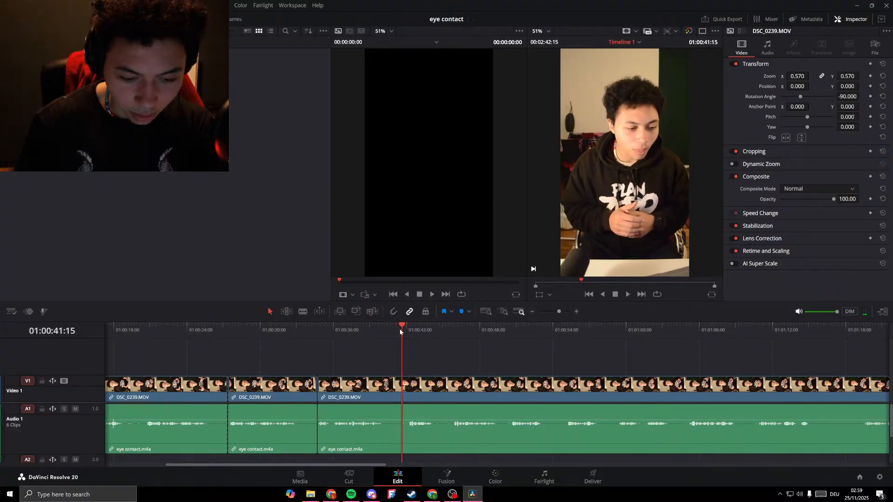
key(ctrl+b)
Review the take after 01:00:41:15, split the linked clips at 01:00:45:20 and ripple-delete the section between the two cuts.
click(359, 389)
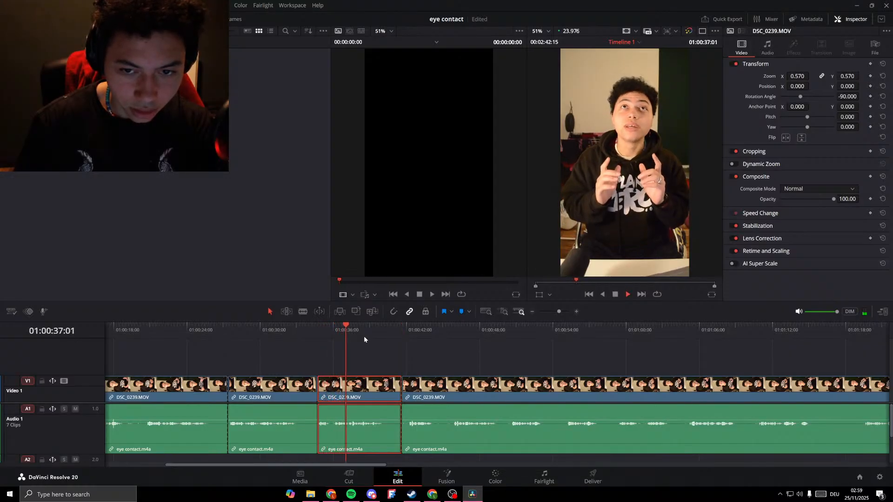
click(410, 331)
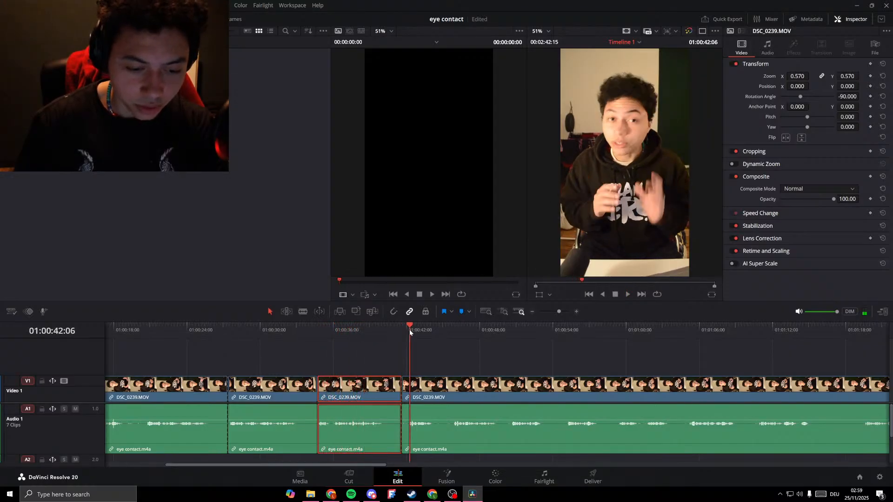
key(l)
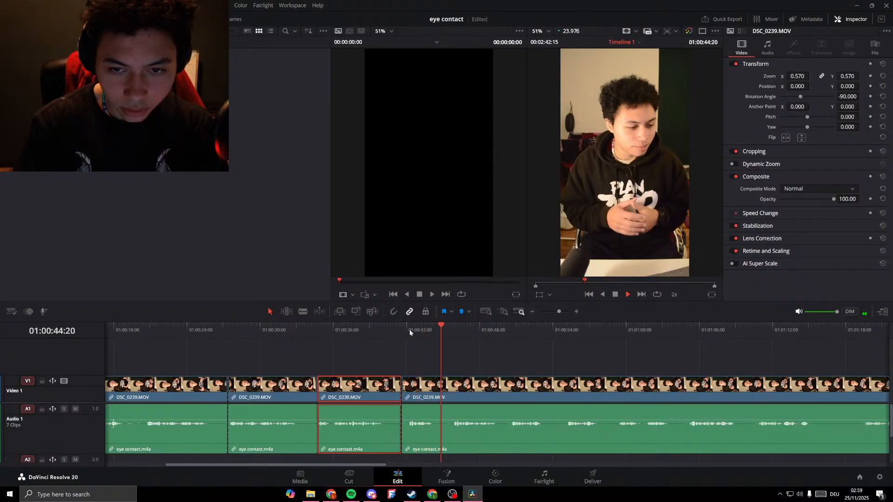
click(454, 331)
click(423, 382)
key(ctrl+b)
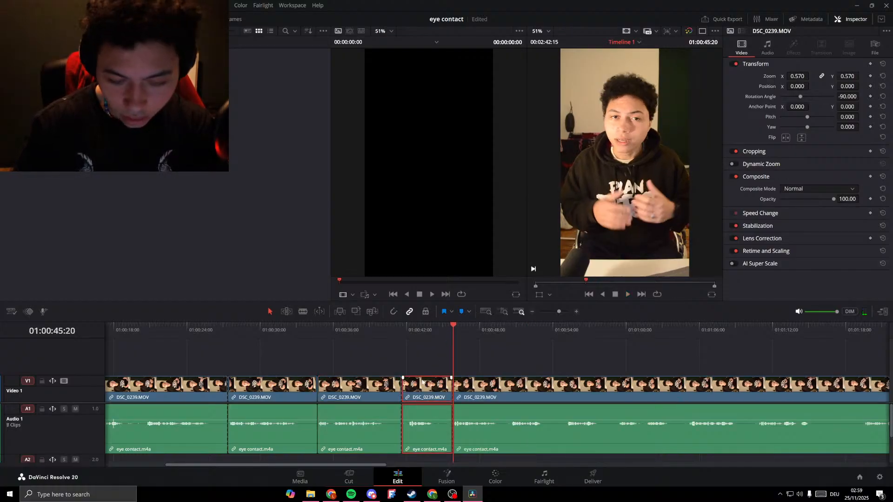
key(Delete)
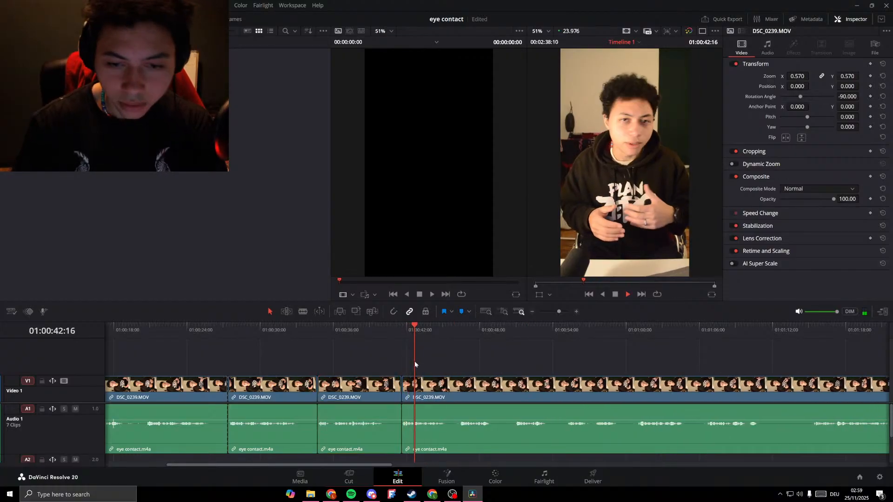
Review the footage after 01:00:42 at double speed and split the linked clips at 01:00:46:03.
key(l)
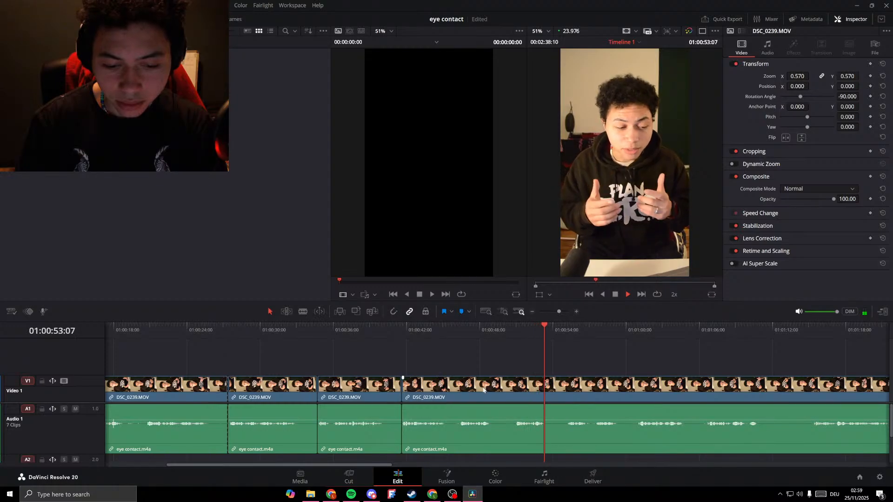
click(462, 330)
drag(462, 329, 460, 329)
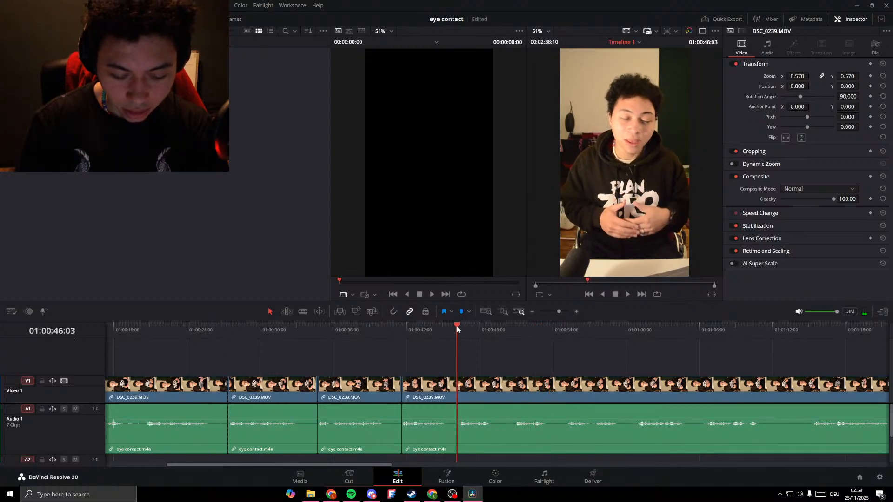
key(ctrl+b)
Review the takes after 01:00:46:03 at double speed and ripple-trim the start of that clip to about 01:00:51.
key(space)
key(space)
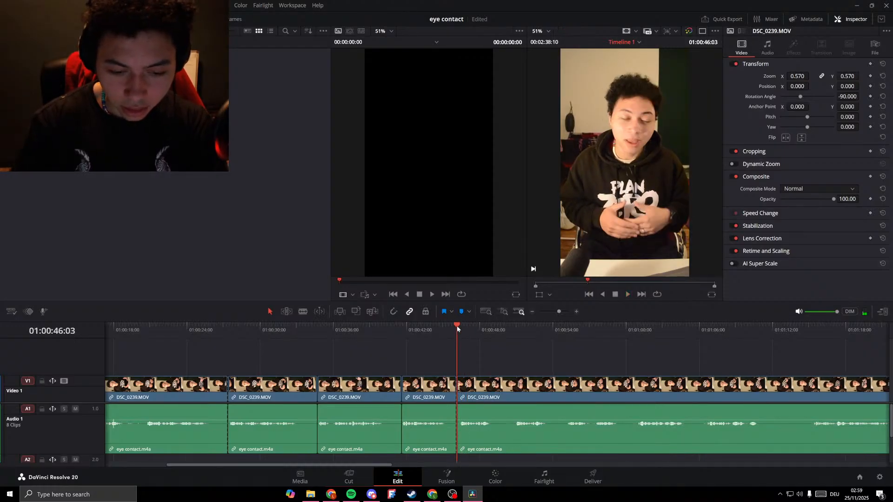
key(l)
key(l)
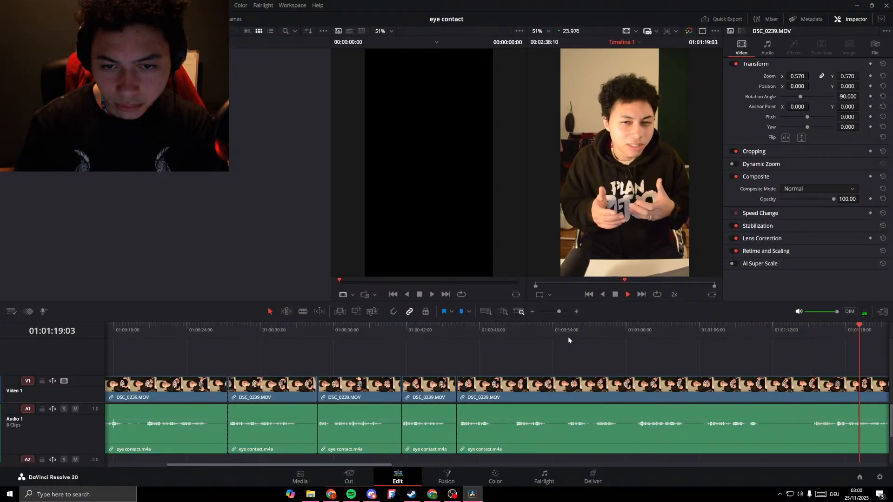
click(456, 329)
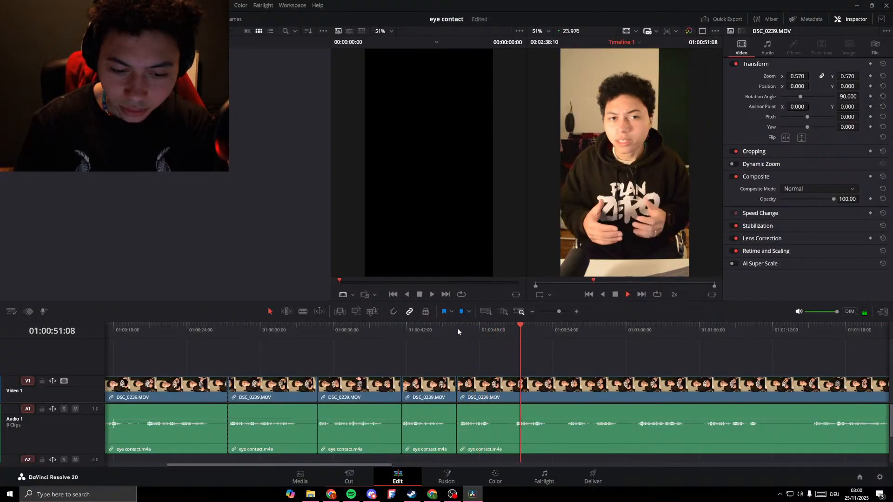
drag(508, 331, 515, 337)
key(ctrl+shift+[)
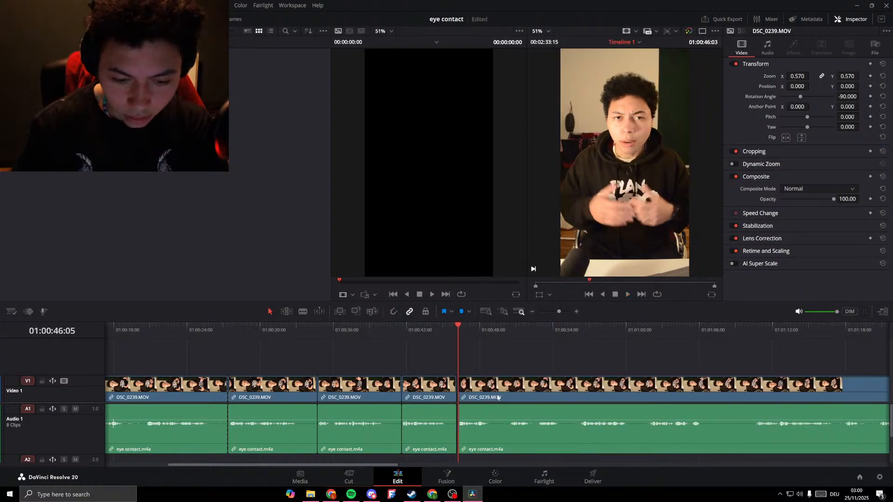
Play through the remaining takes after 01:00:46:03 and split the linked clips at 01:01:20:14.
key(space)
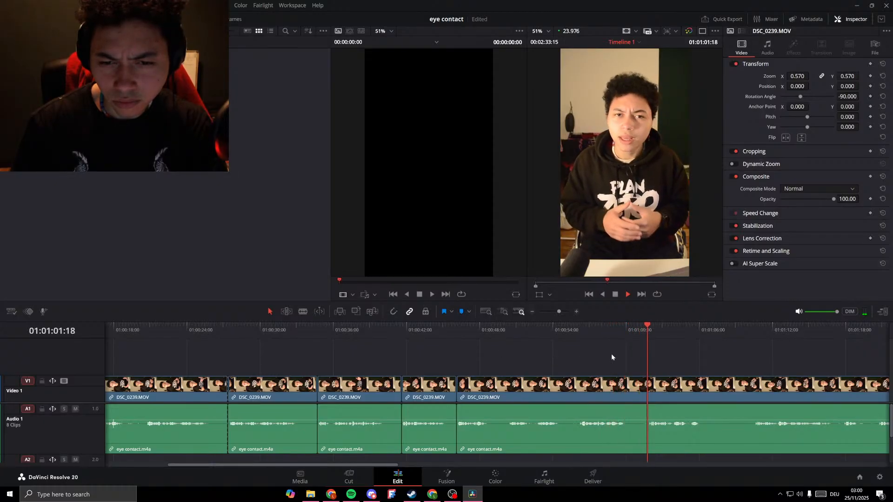
scroll(618, 360, down, 5)
scroll(626, 368, up, 2)
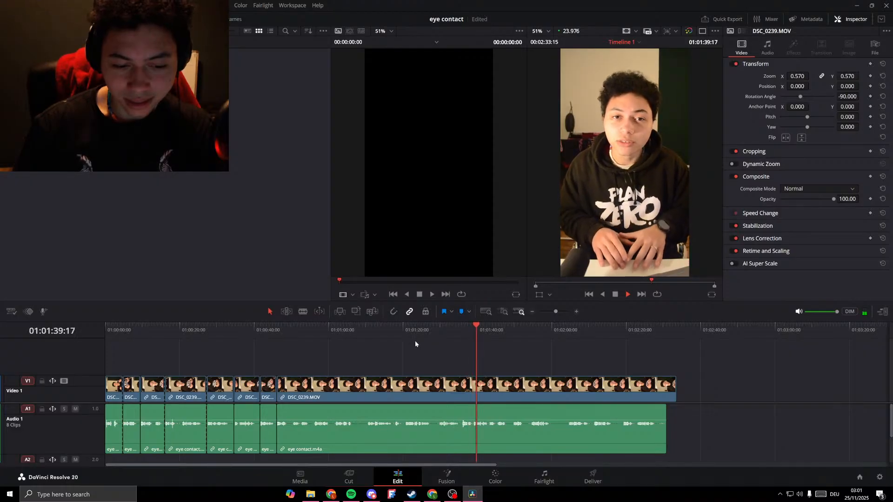
key(space)
drag(396, 331, 403, 328)
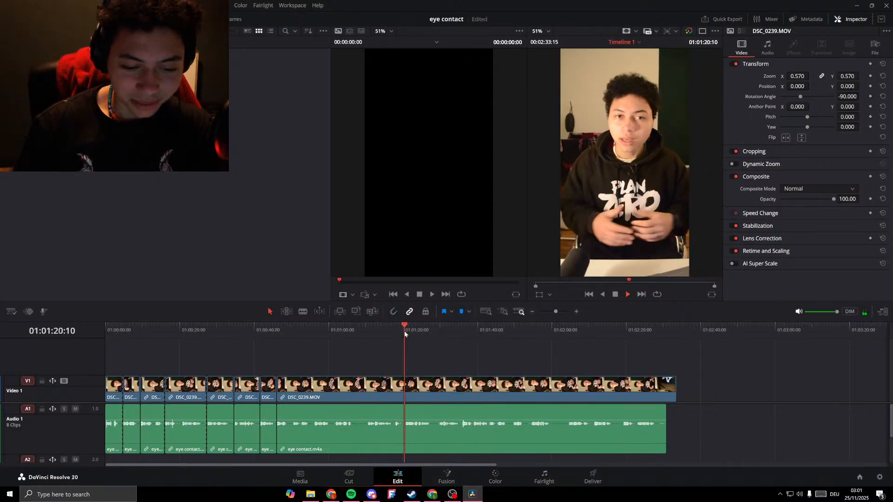
key(space)
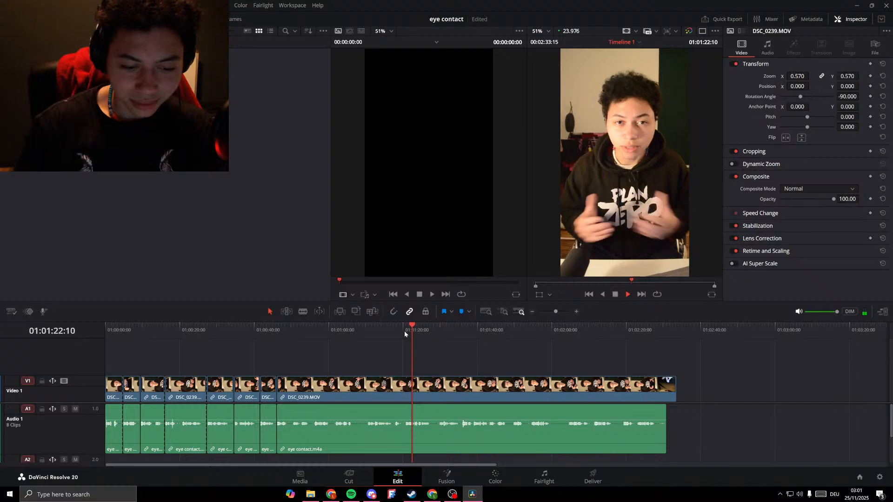
drag(404, 330, 405, 331)
key(ctrl+b)
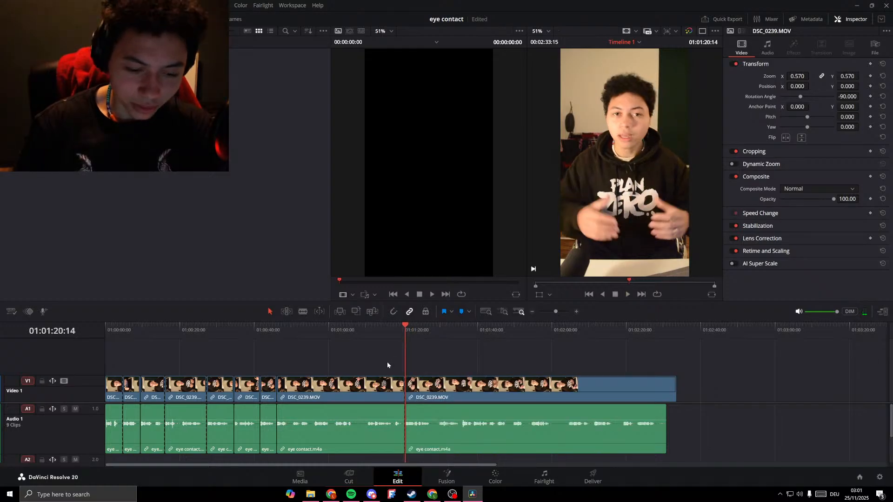
Replay the takes after the 01:00:46:03 cut and split the linked clips at about 01:00:50.
scroll(387, 361, up, 3)
scroll(380, 354, down, 5)
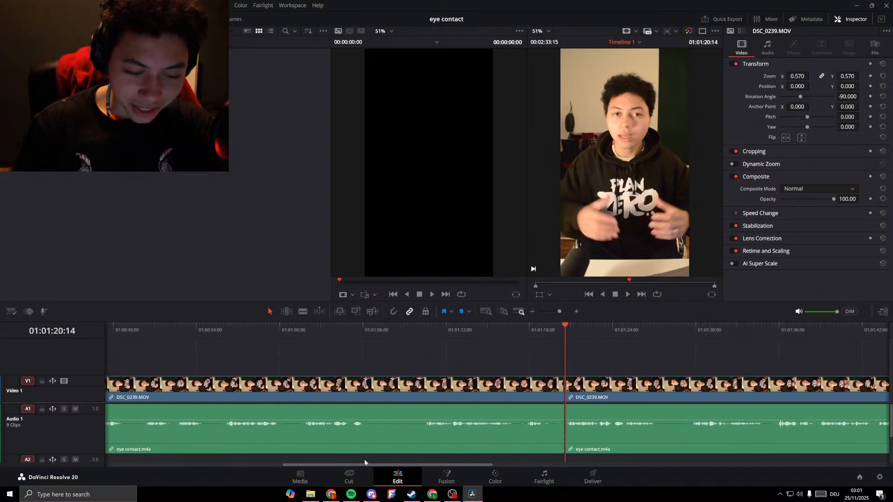
click(371, 326)
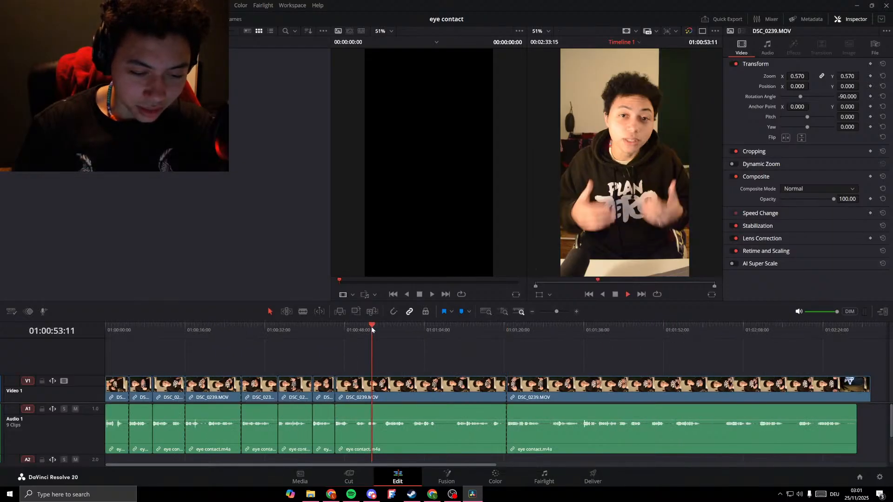
key(space)
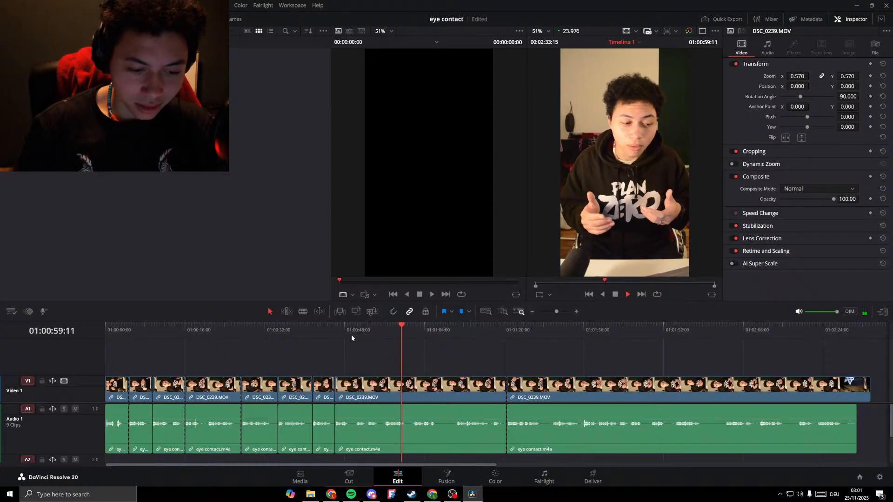
click(352, 333)
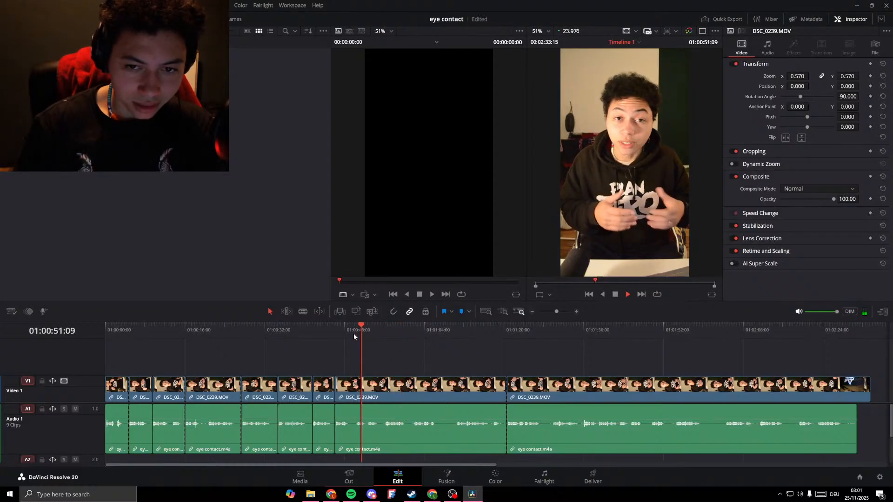
click(336, 330)
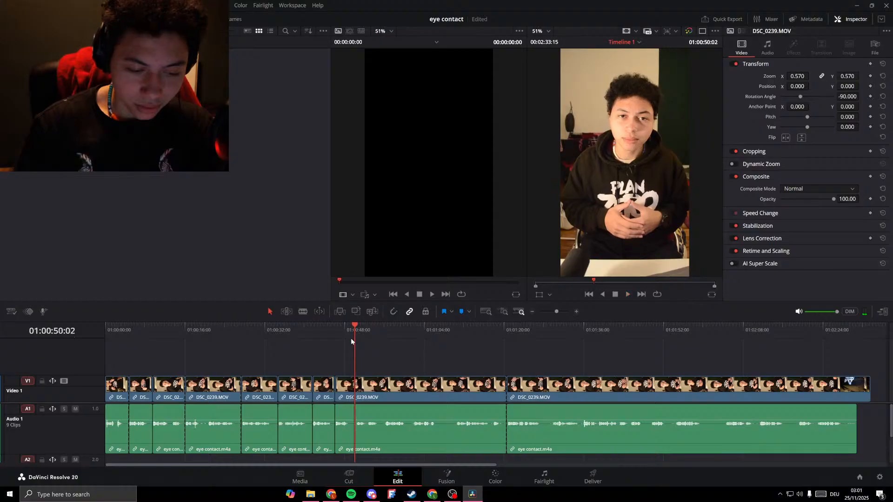
key(space)
key(ctrl+b)
Play on from the 01:00:50 cut and ripple-trim the start of the following clip to 01:00:52:11.
key(space)
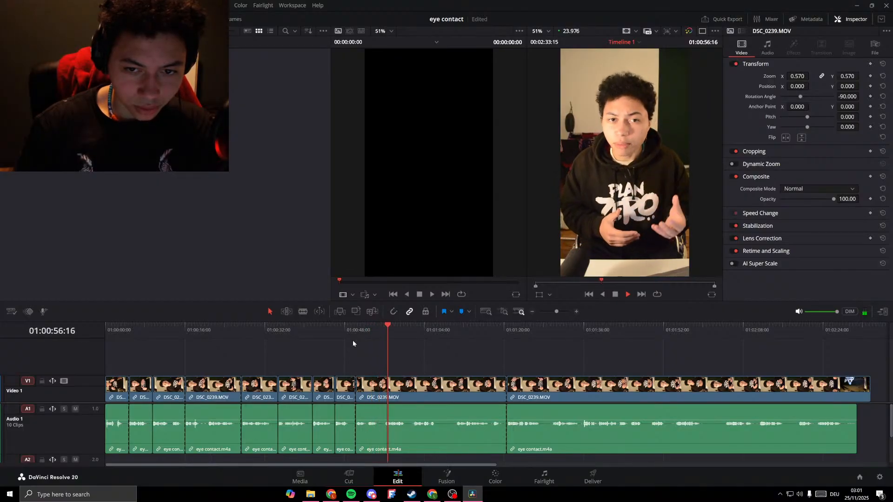
click(370, 339)
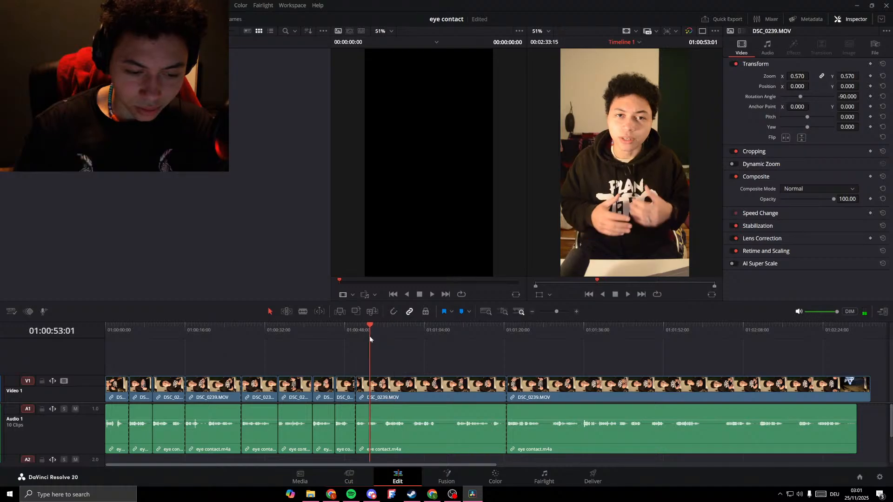
drag(368, 339, 367, 339)
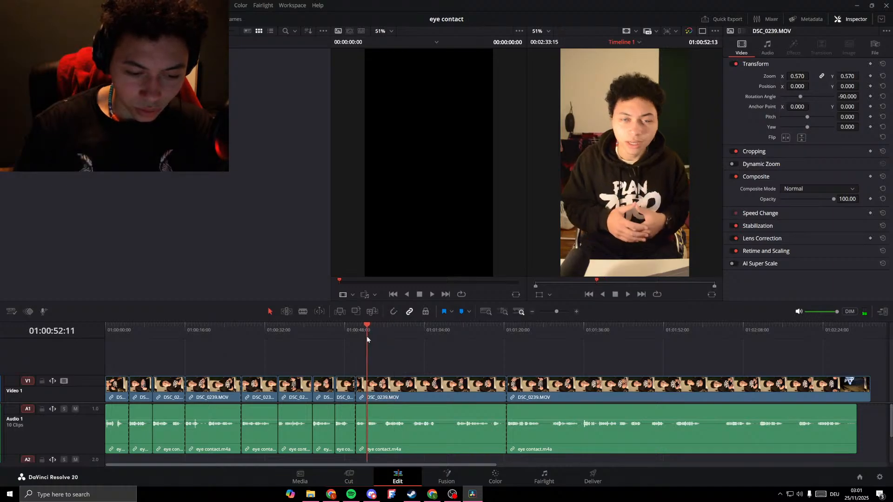
key(ctrl+shift+[)
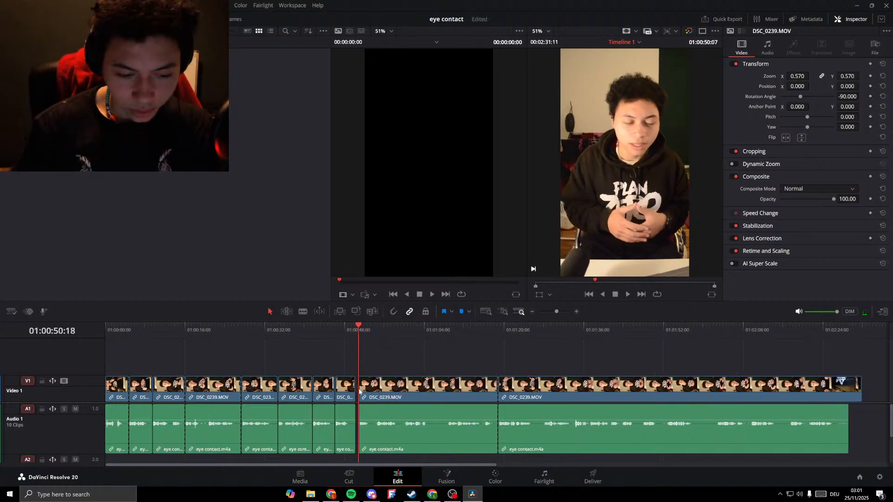
Replay the take after the 01:00:50 cut and the one after the cut near 01:01:18 to compare them.
key(space)
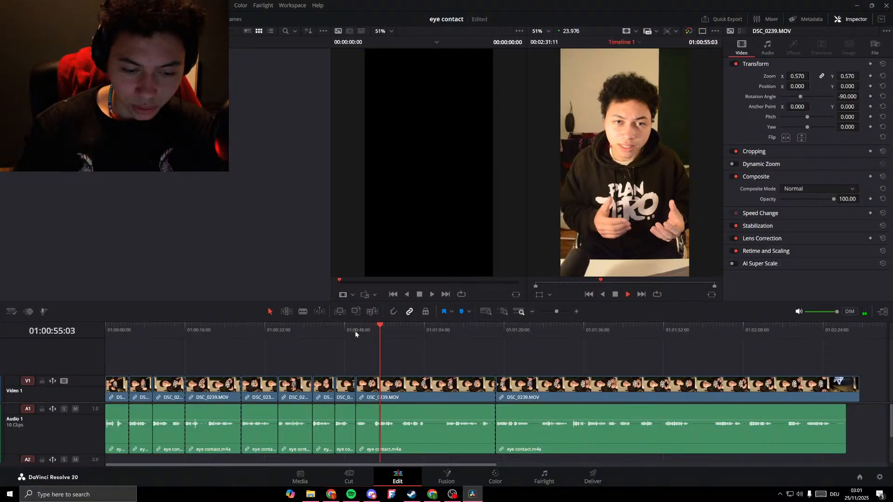
click(497, 329)
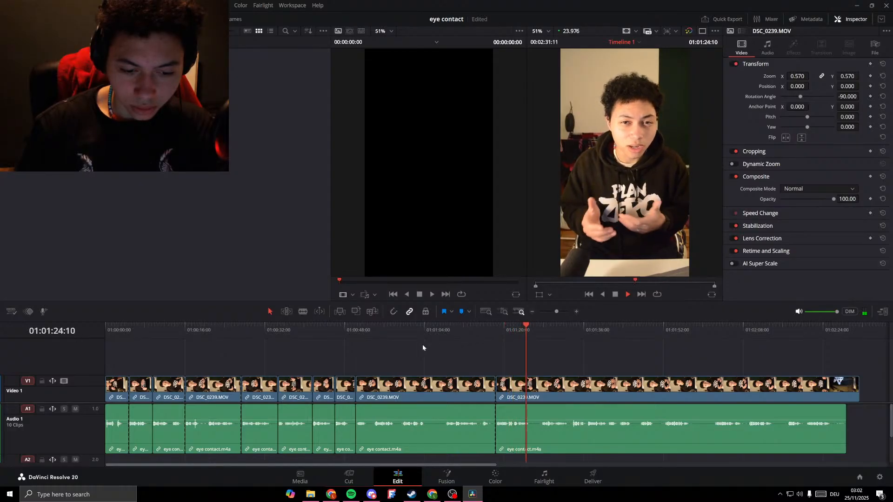
click(387, 330)
click(375, 331)
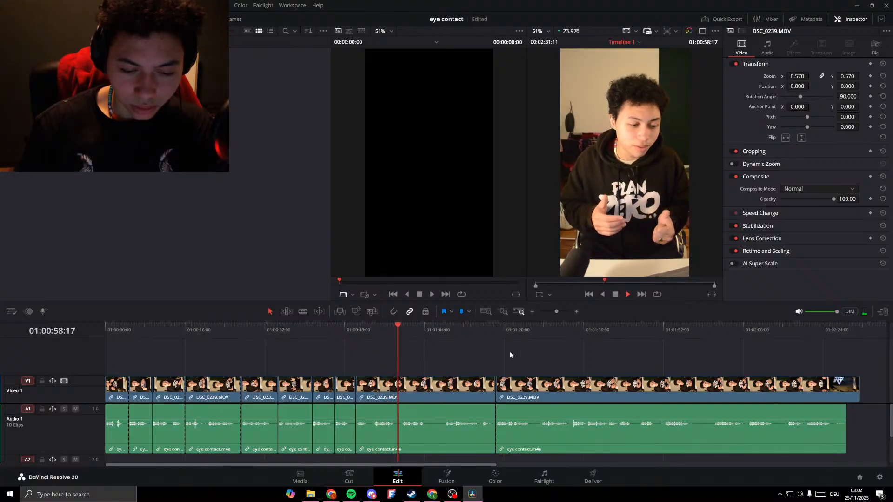
key(space)
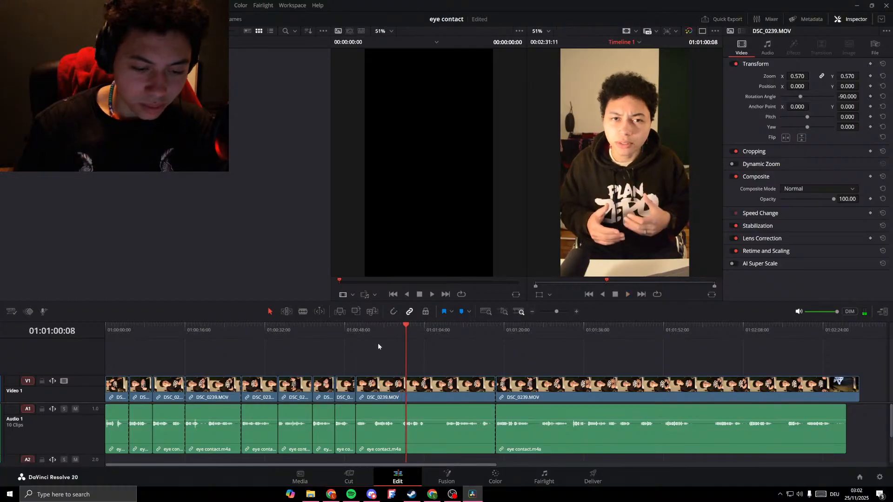
click(372, 330)
key(space)
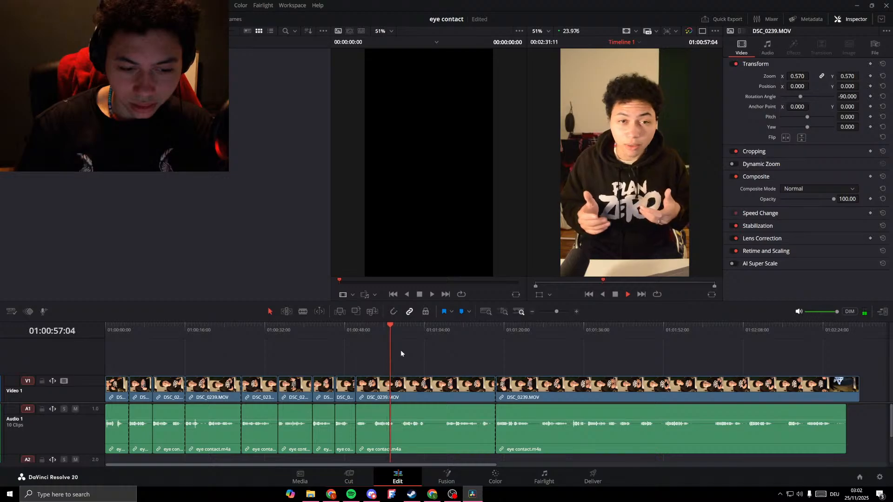
Split the linked clips at 01:00:57:15 and ripple-delete the section from there to the cut near 01:01:18.
key(space)
key(ctrl+backslash)
click(406, 383)
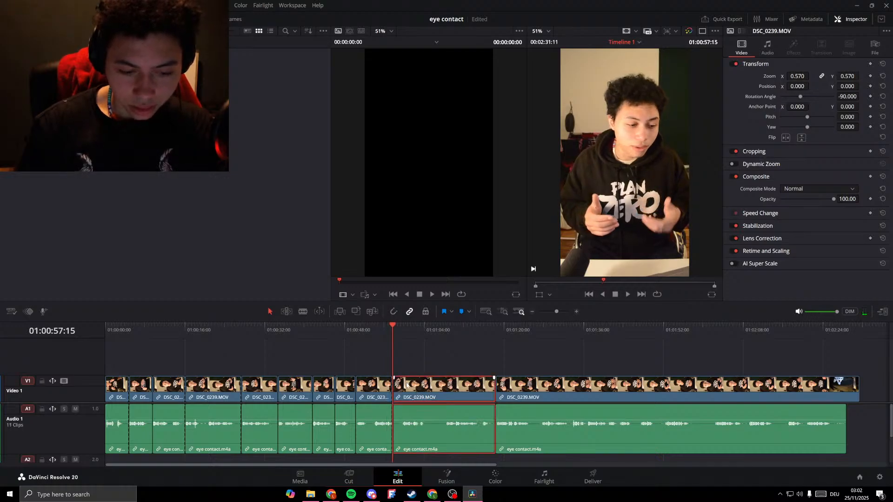
key(BackSpace)
click(406, 382)
key(BackSpace)
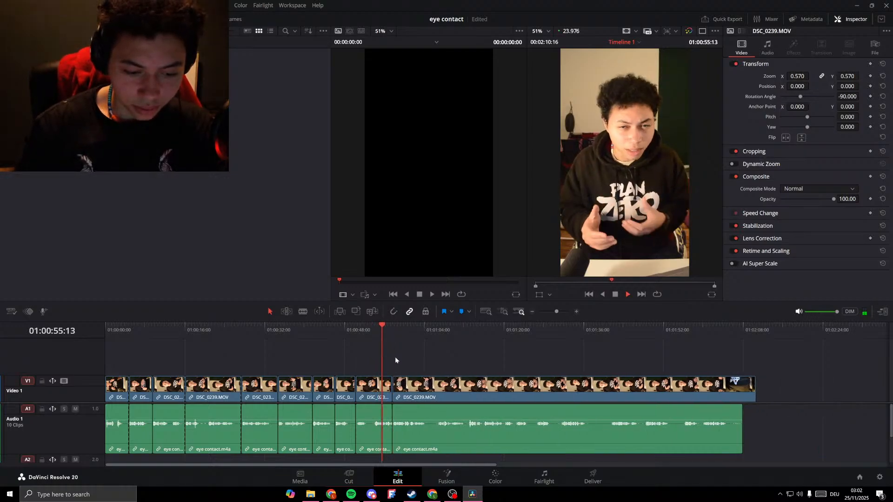
key(ctrl+equal)
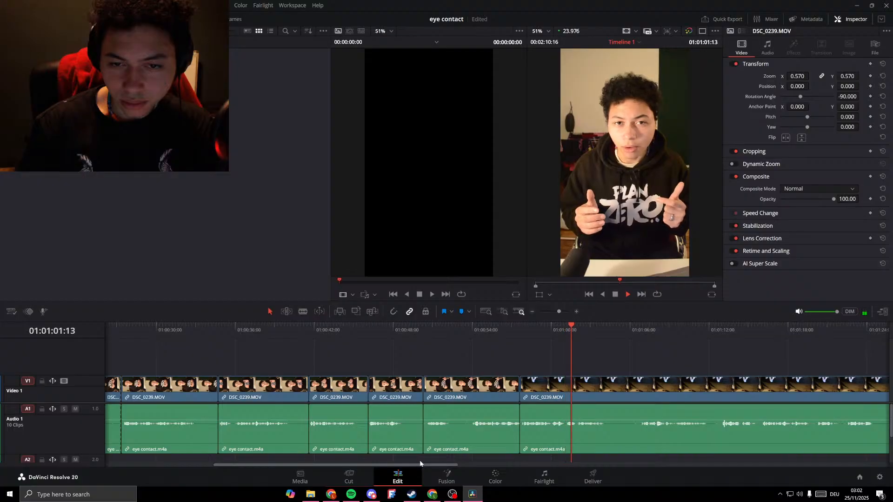
key(space)
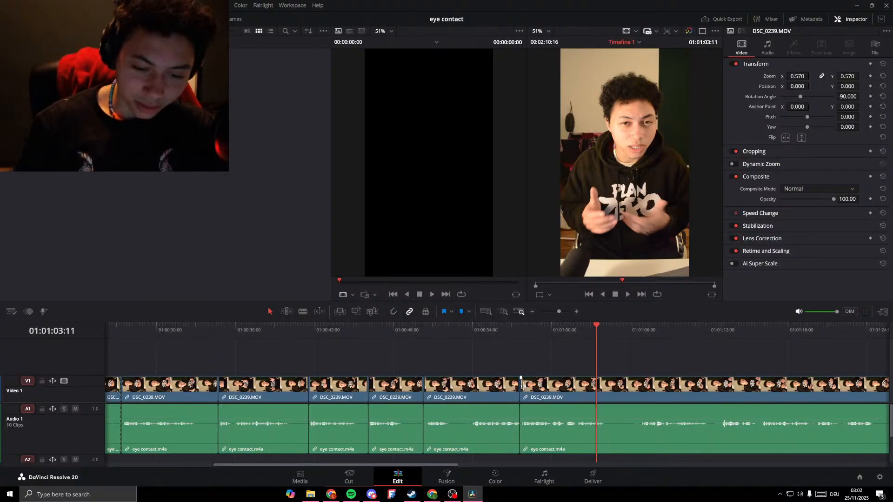
drag(521, 385, 538, 385)
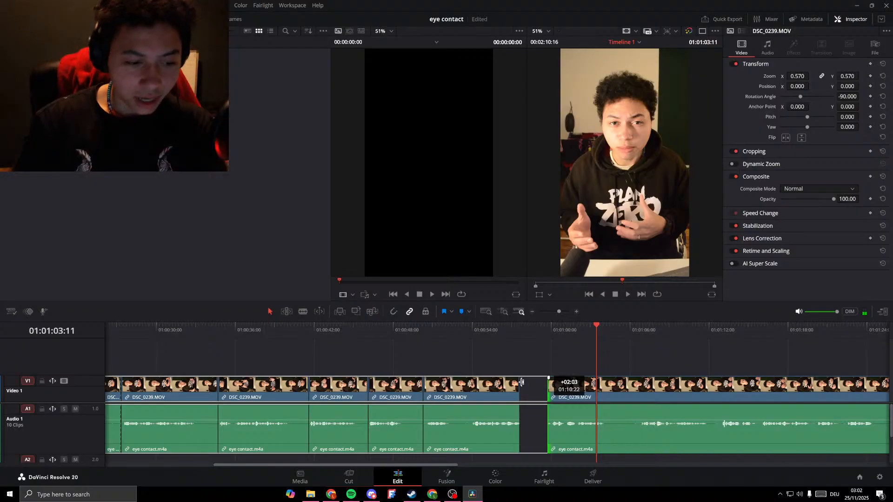
drag(522, 382, 520, 381)
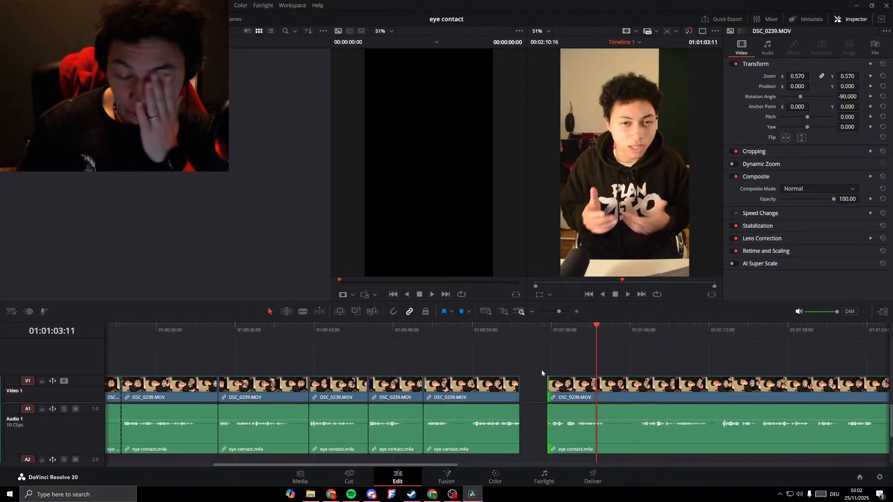
mouse_move(549, 384)
mouse_down()
mouse_move(563, 389)
mouse_move(532, 386)
mouse_move(560, 389)
mouse_move(550, 392)
mouse_up()
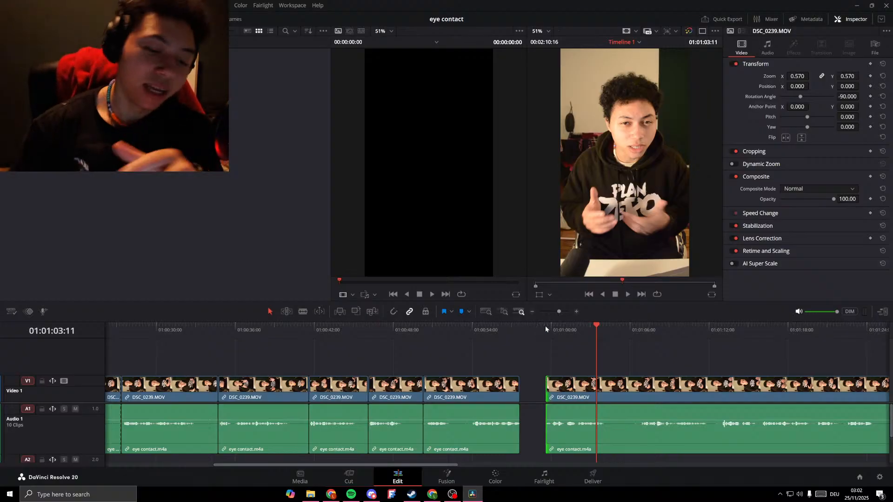
key(ctrl+z)
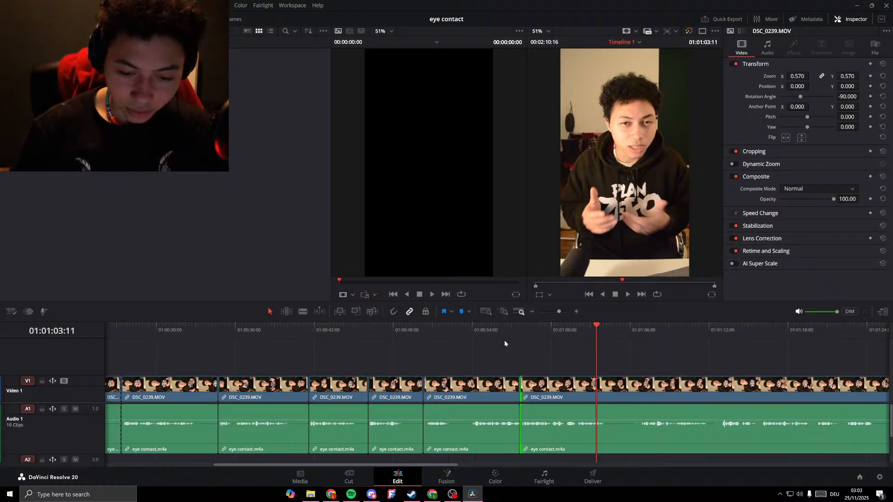
Switch to Trim Edit mode, ripple-trim about 2.4 seconds off the start of the clip after the 01:00:57:15 cut, and replay the transition.
click(287, 311)
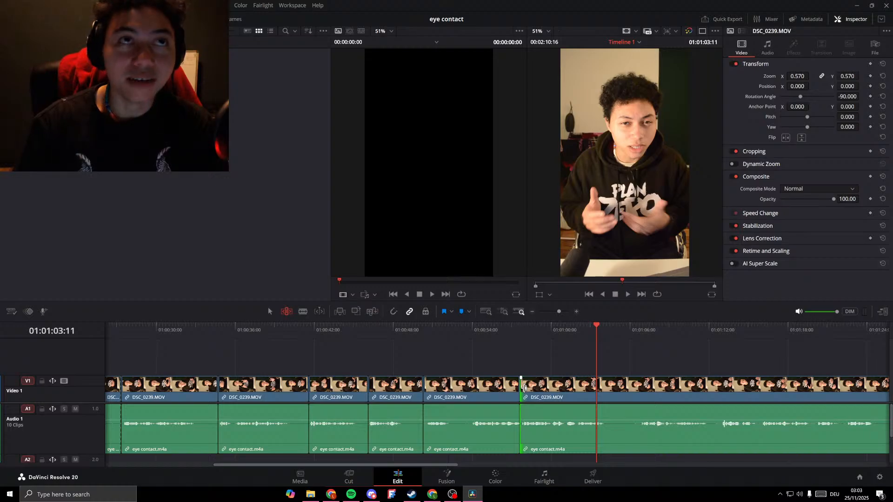
mouse_move(524, 387)
mouse_down()
mouse_move(556, 392)
mouse_move(529, 391)
mouse_up()
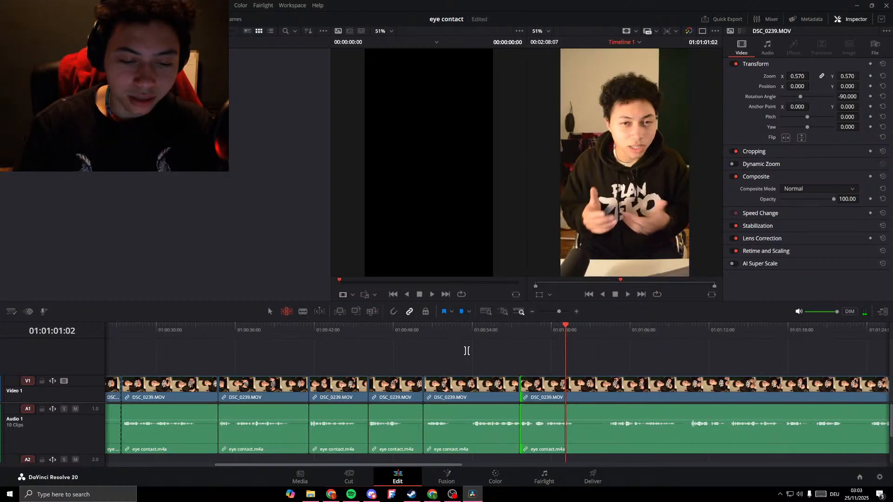
click(471, 332)
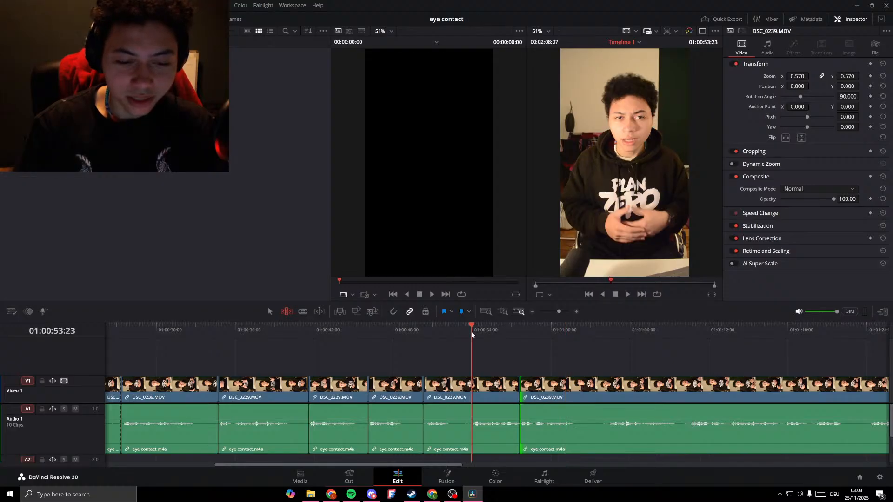
key(space)
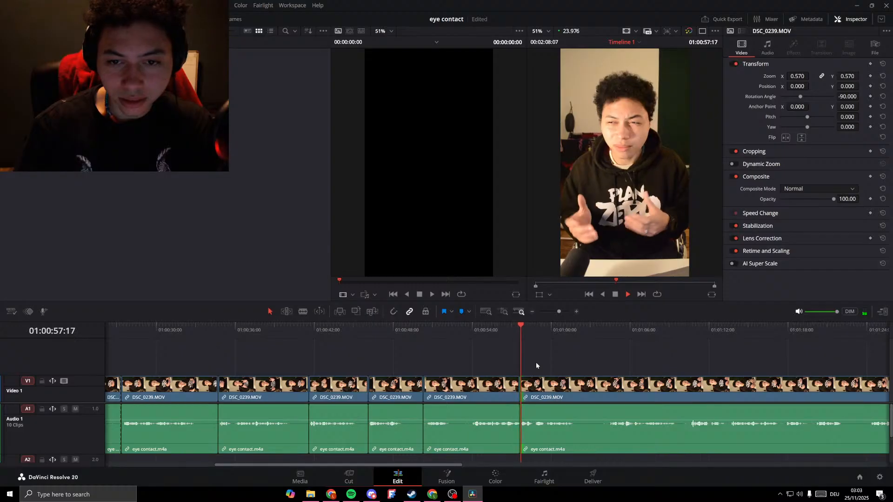
key(space)
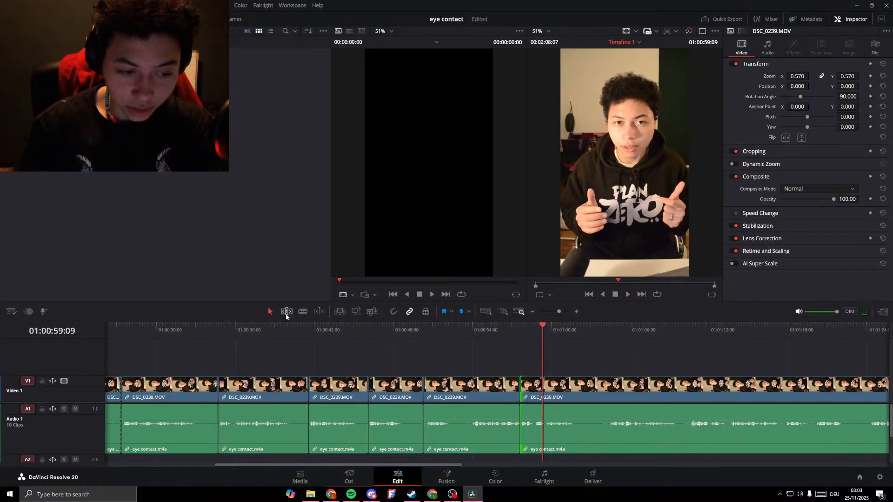
Ripple-trim the start of the clip after the 01:00:57:15 cut twice more, by about one second each, replaying after each trim.
drag(525, 386, 539, 388)
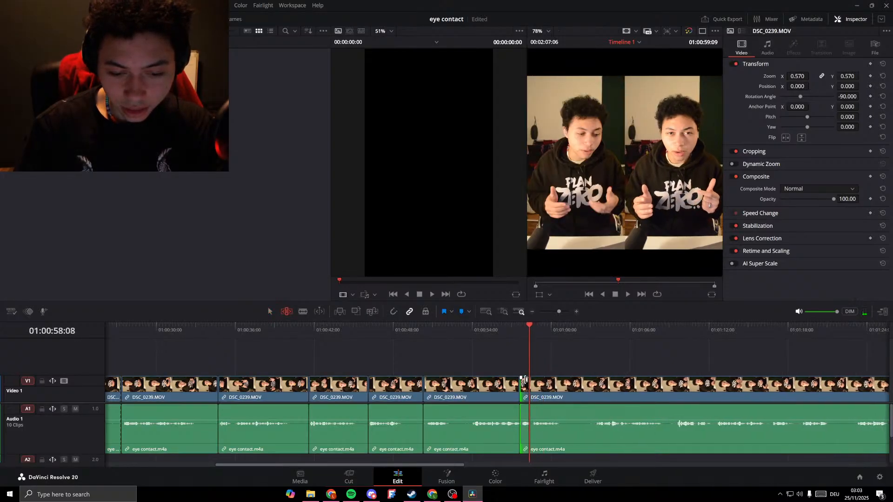
click(506, 336)
key(space)
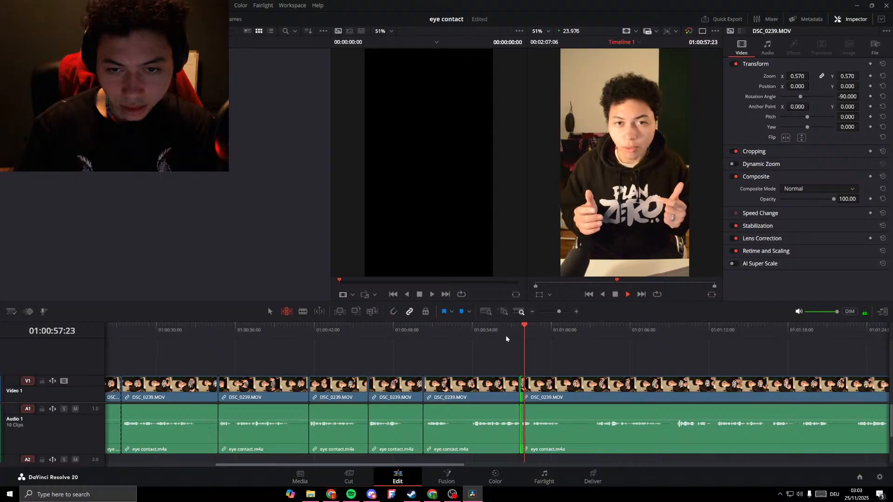
key(space)
drag(524, 397, 532, 397)
click(500, 335)
key(space)
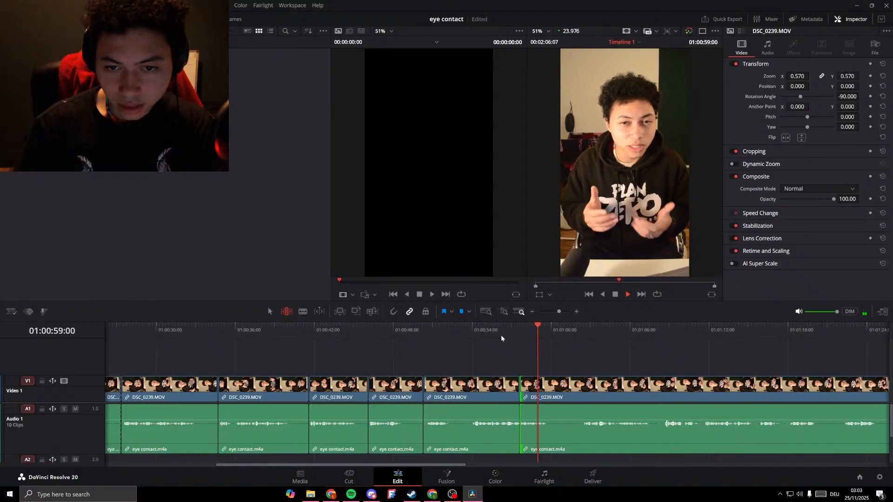
key(space)
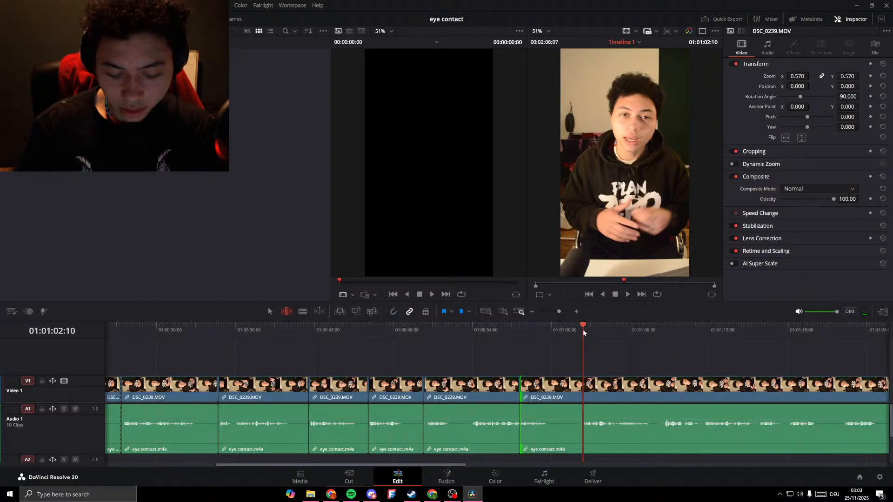
Split the linked clips at 01:01:02:10 and play the remaining takes through to the end of the recording.
key(ctrl+b)
key(space)
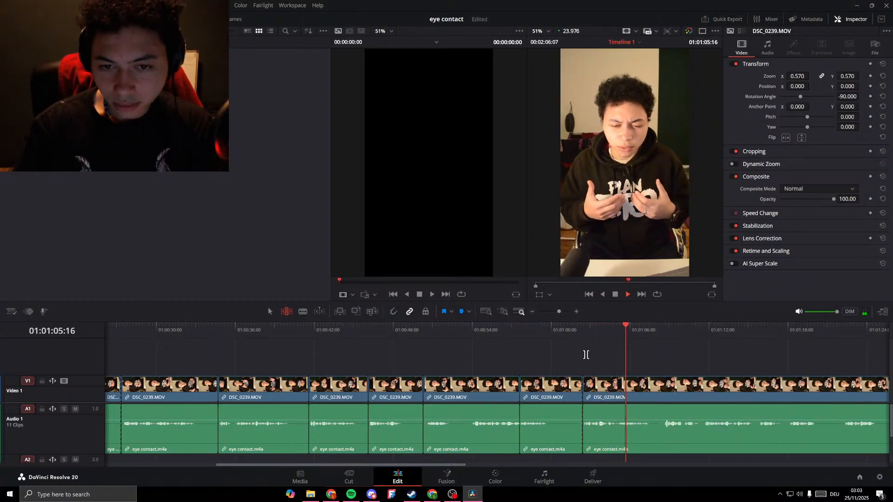
drag(444, 464, 590, 464)
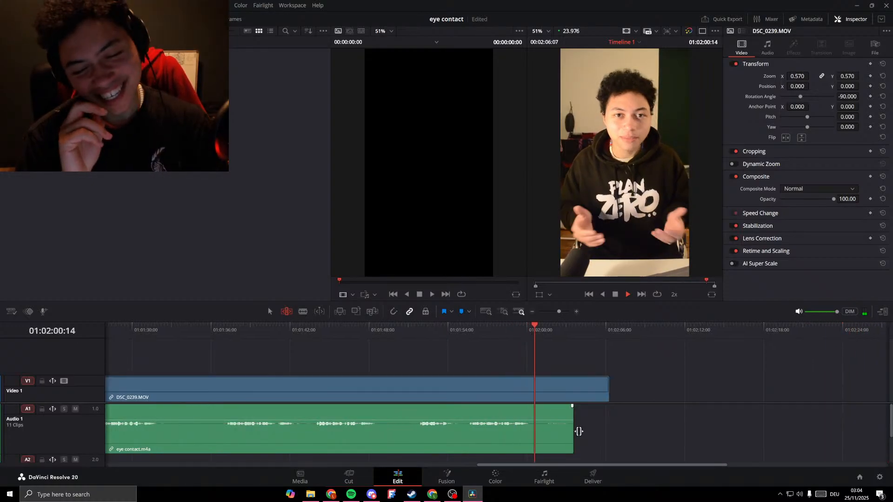
key(space)
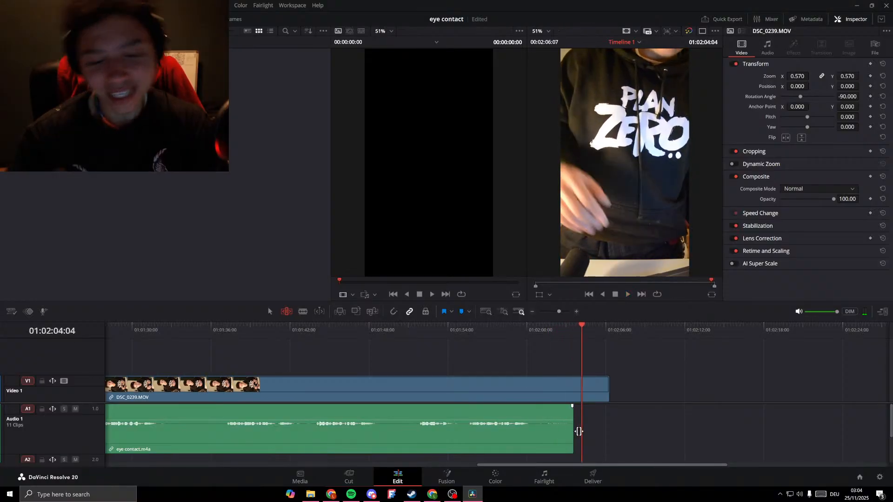
Replay the take after the 01:01:02:10 cut at double speed up to about 01:01:11.
scroll(359, 445, left, 5)
scroll(349, 359, left, 2)
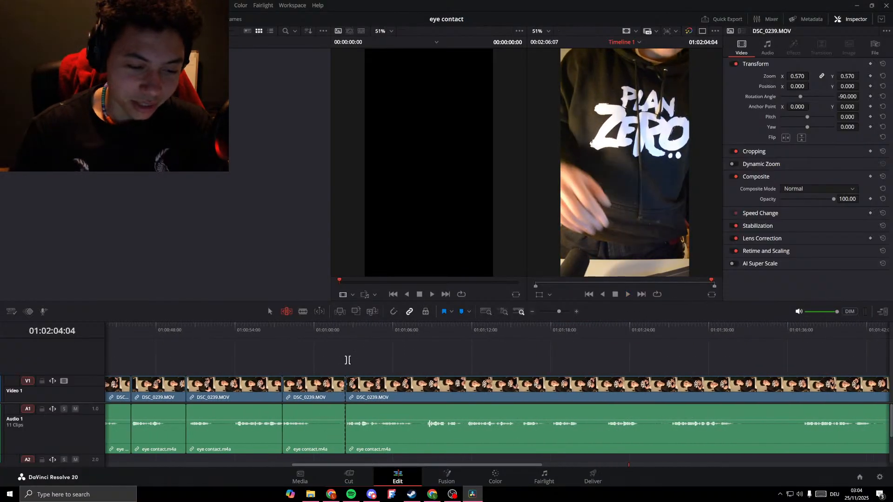
click(346, 327)
key(l)
key(l)
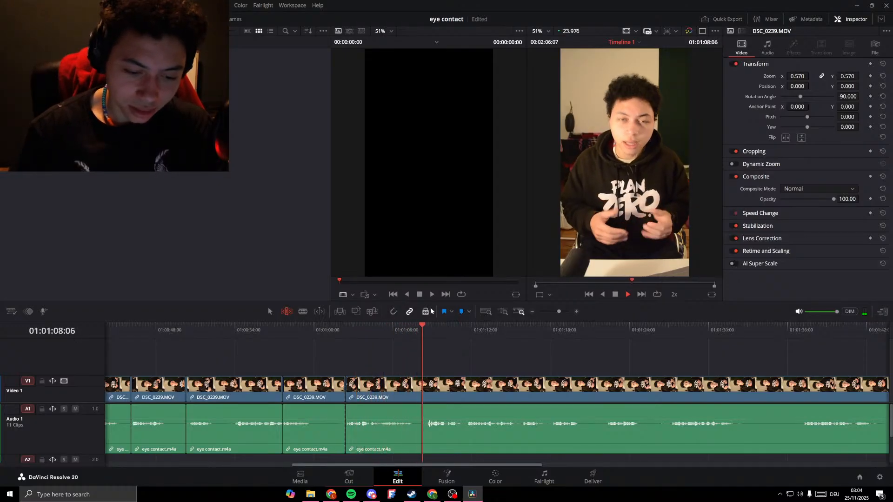
key(k)
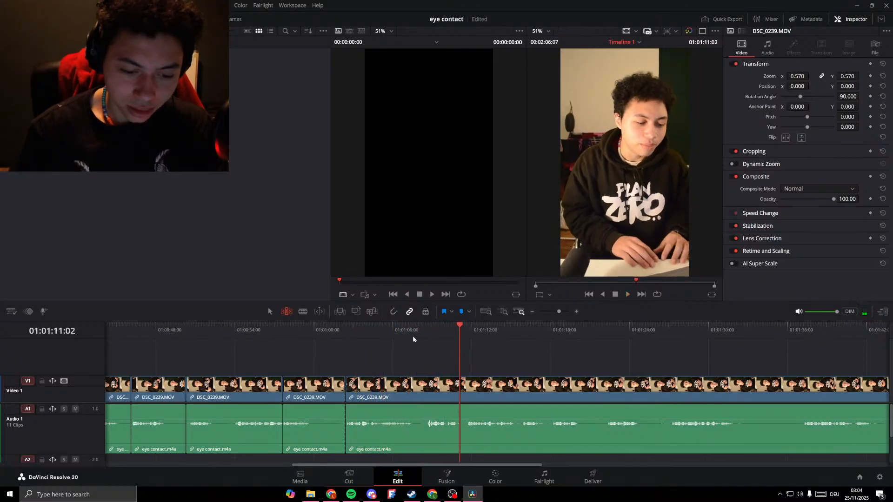
key(l)
Split the linked clips at 01:01:08:04 and again about 3.5 seconds further on, and ripple-delete the section between the cuts.
click(462, 330)
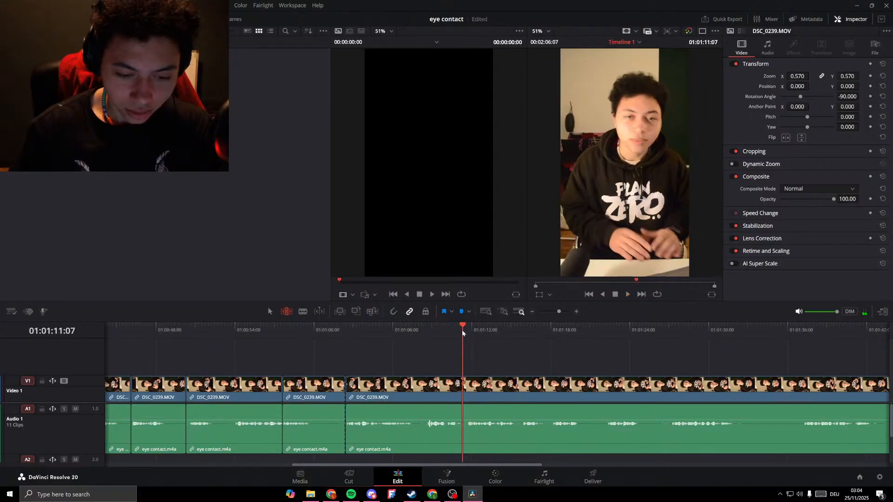
click(422, 330)
key(ctrl+b)
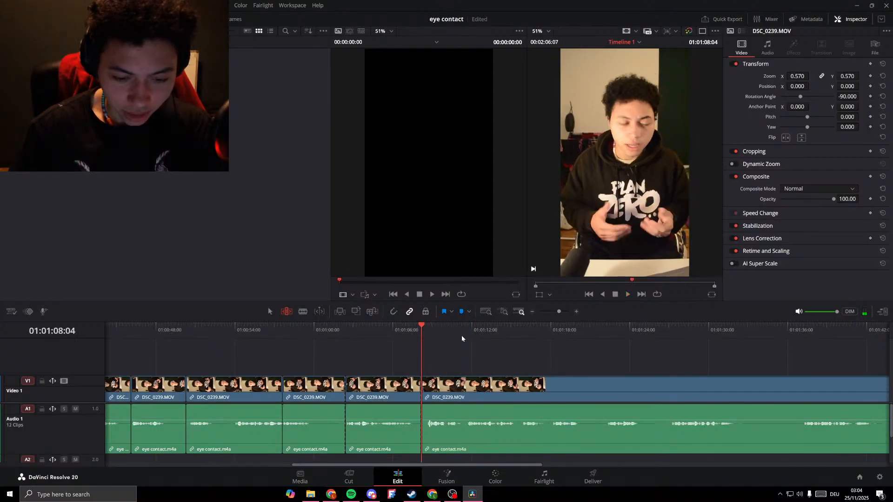
click(466, 330)
key(ctrl+b)
click(430, 390)
key(Delete)
Split the linked clips at 01:01:12:07 and at about 01:01:23:20, and ripple-delete the failed takes between the two cuts.
key(space)
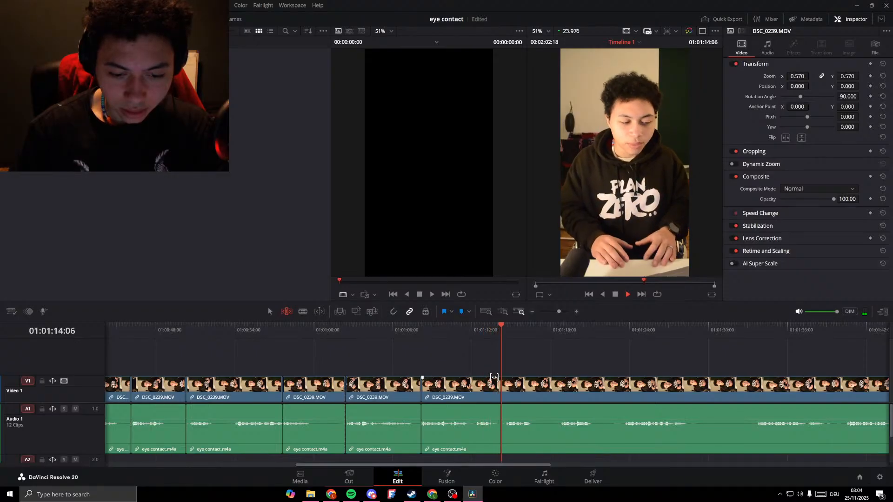
drag(467, 333, 475, 334)
key(ctrl+b)
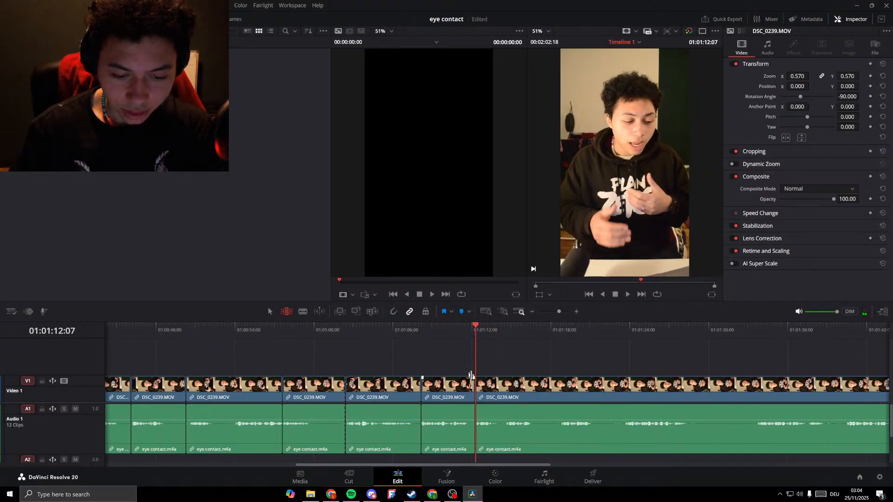
key(space)
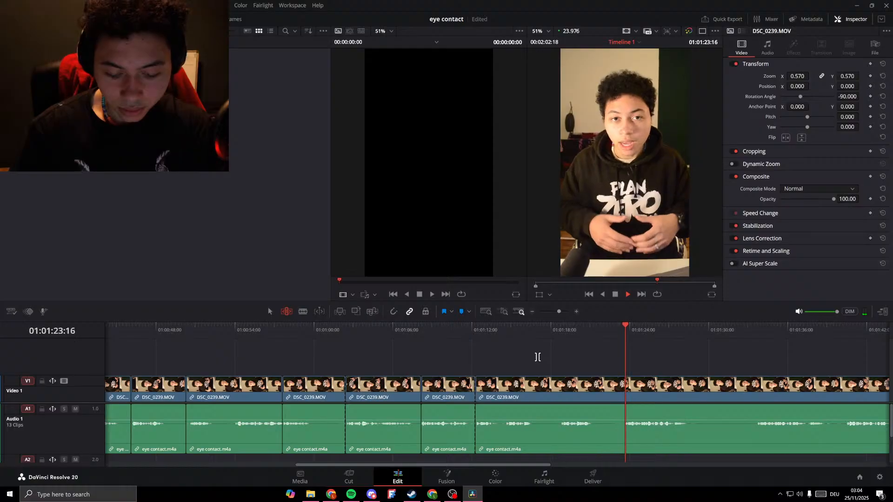
key(ctrl+b)
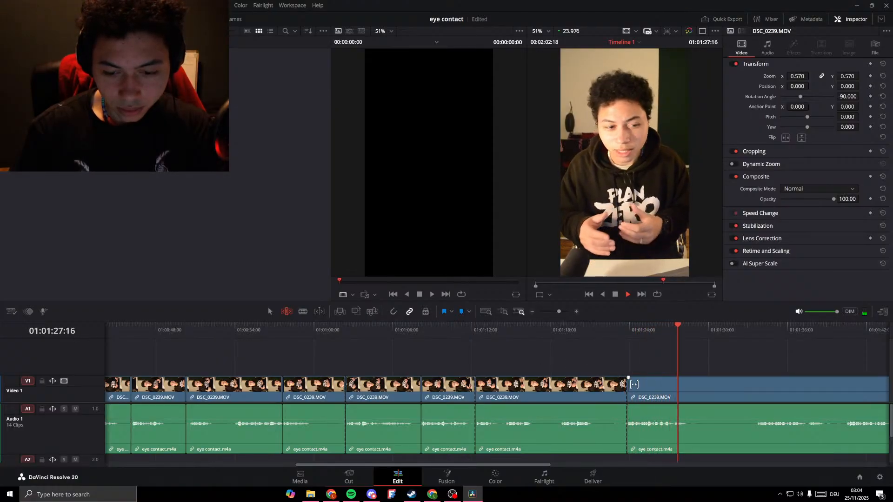
click(599, 382)
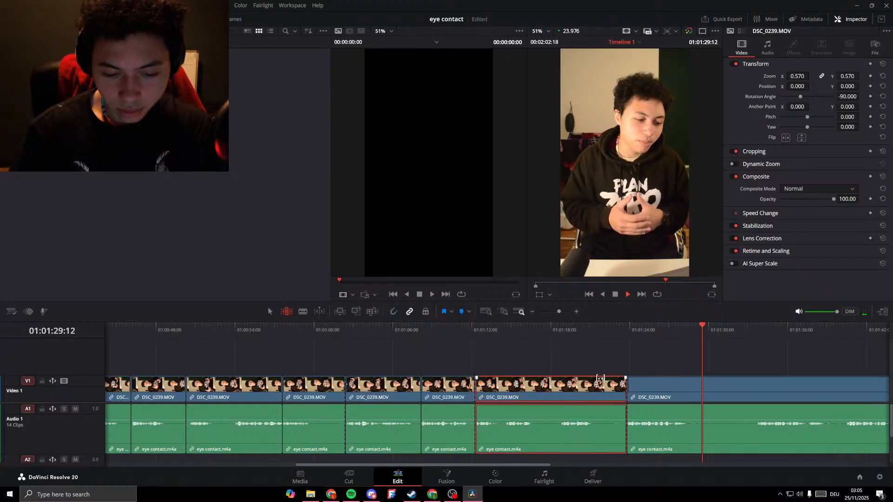
key(Delete)
key(space)
Readjust the start of the clip after the 01:01:12:07 cut, ripple-trimming it to 01:01:19:08 and extending it back by about seven seconds.
click(479, 384)
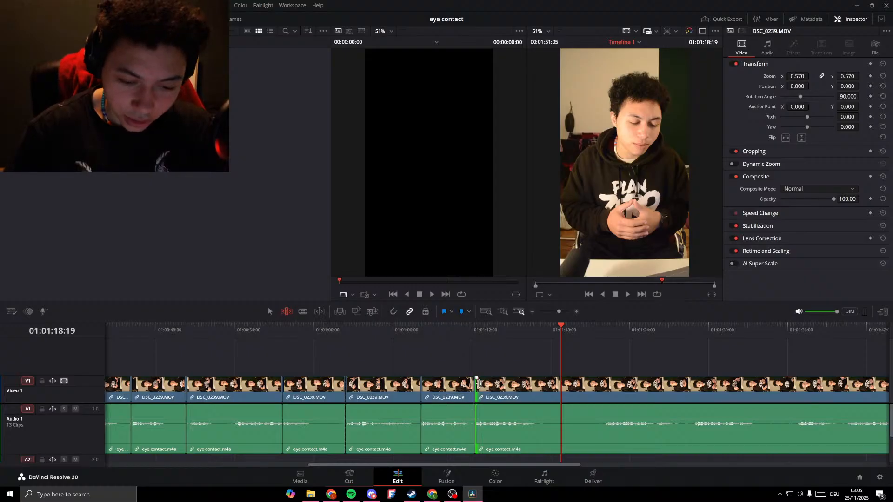
drag(478, 384, 482, 385)
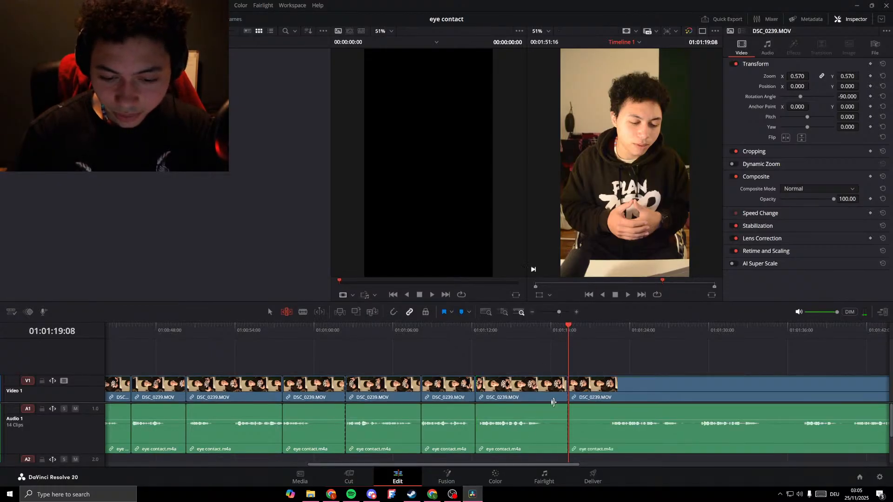
key(ctrl+shift+bracketleft)
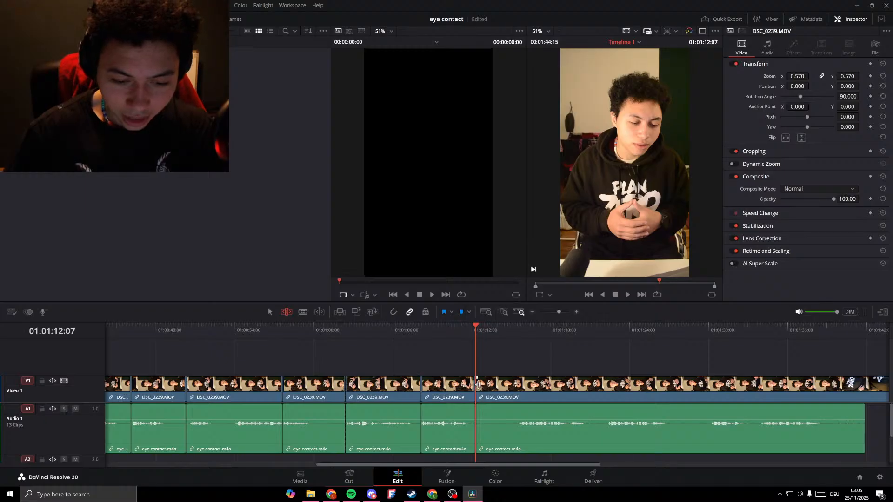
mouse_move(479, 384)
mouse_down()
mouse_move(347, 378)
mouse_move(473, 379)
mouse_up()
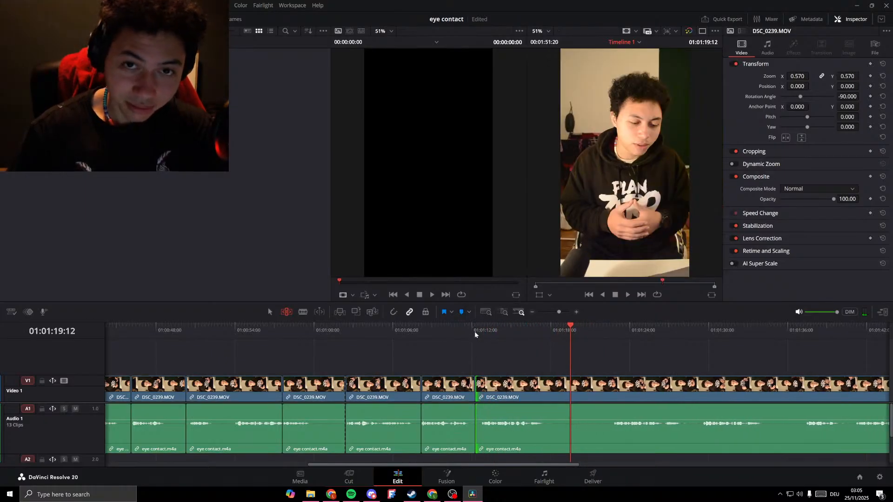
Replay the transition at 01:01:12:07 and ripple-trim about 10 frames off the start of the following clip.
click(443, 331)
key(space)
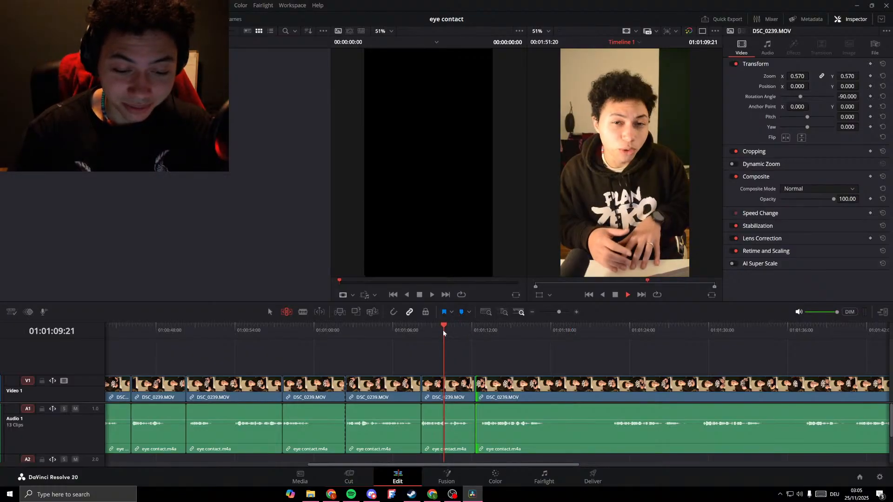
scroll(442, 330, up, 3)
drag(507, 465, 538, 465)
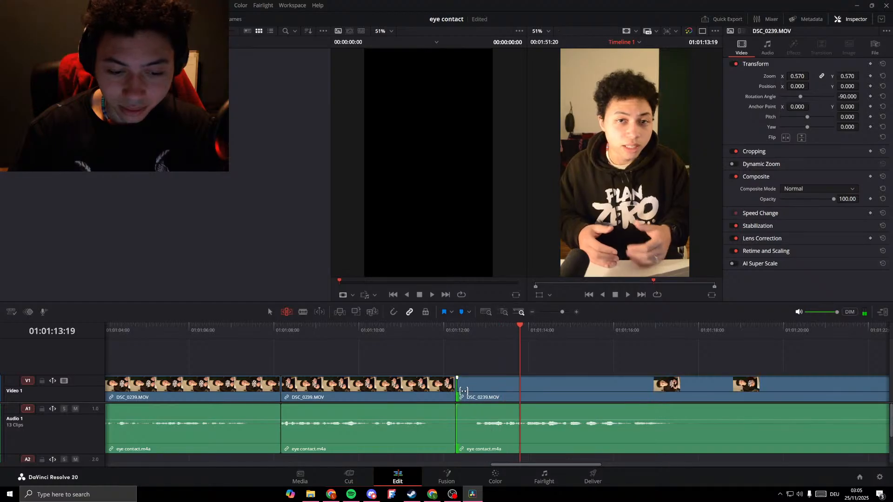
drag(456, 388, 476, 388)
key(space)
click(440, 330)
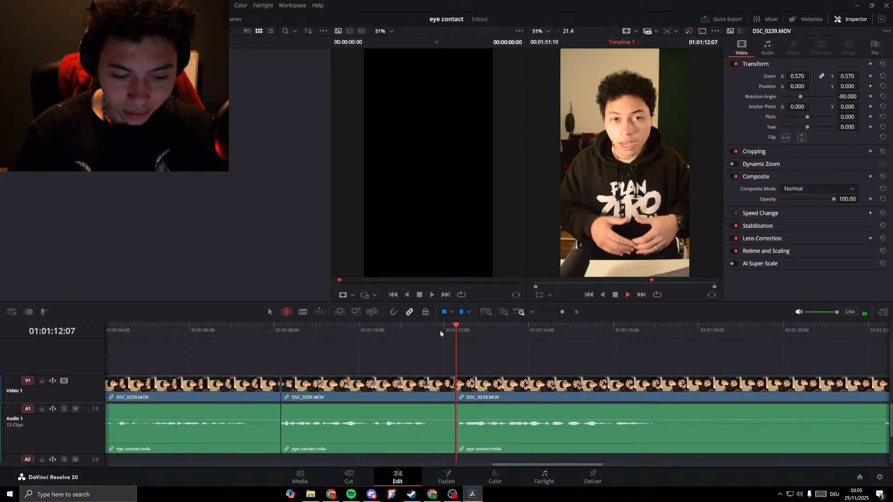
scroll(536, 392, down, 3)
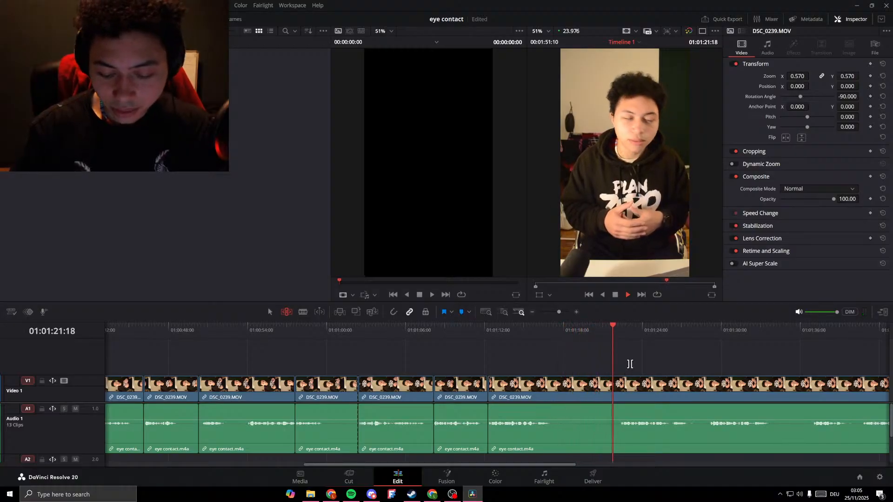
Play through the remaining takes and split the linked clips at 01:01:40:16, just before the final take.
key(l)
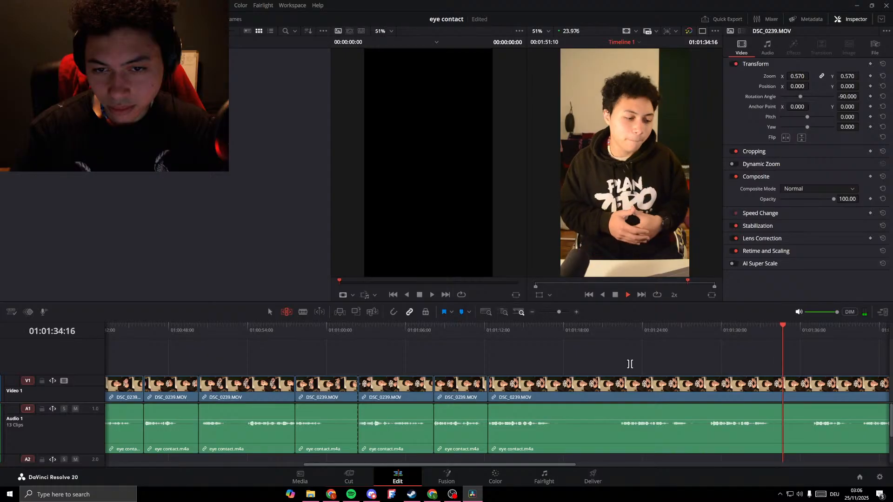
key(space)
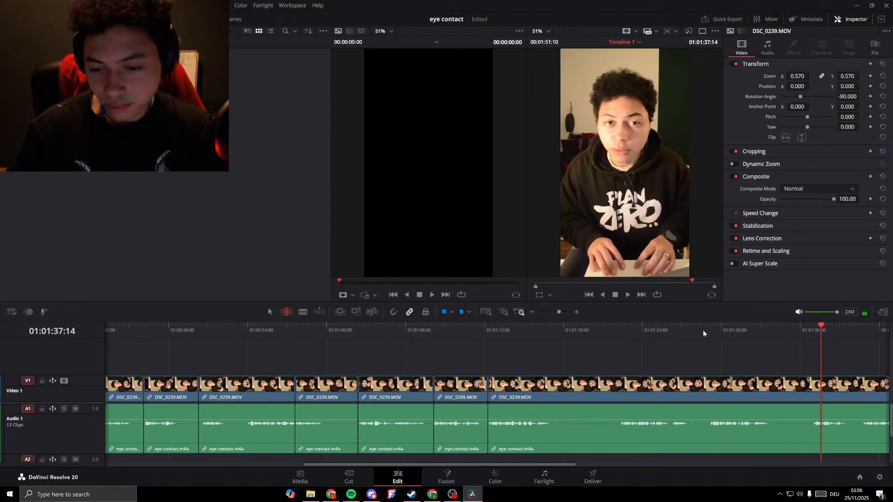
click(703, 331)
key(space)
click(795, 331)
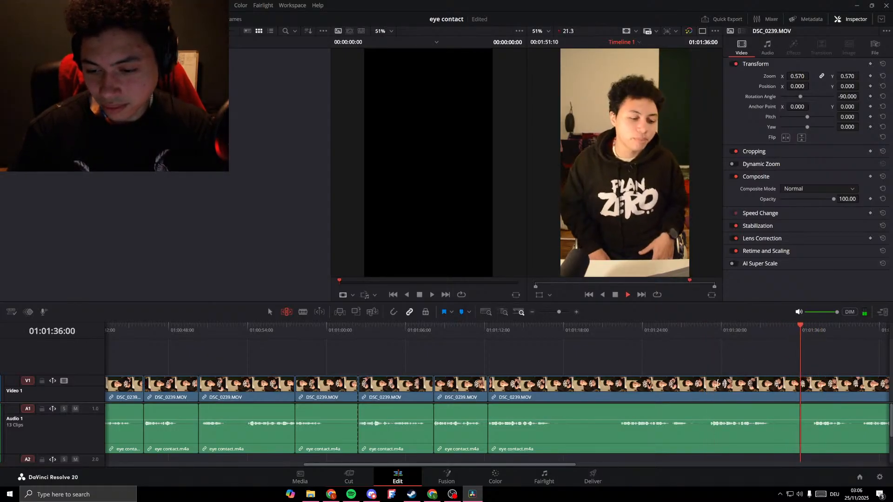
drag(466, 464, 520, 466)
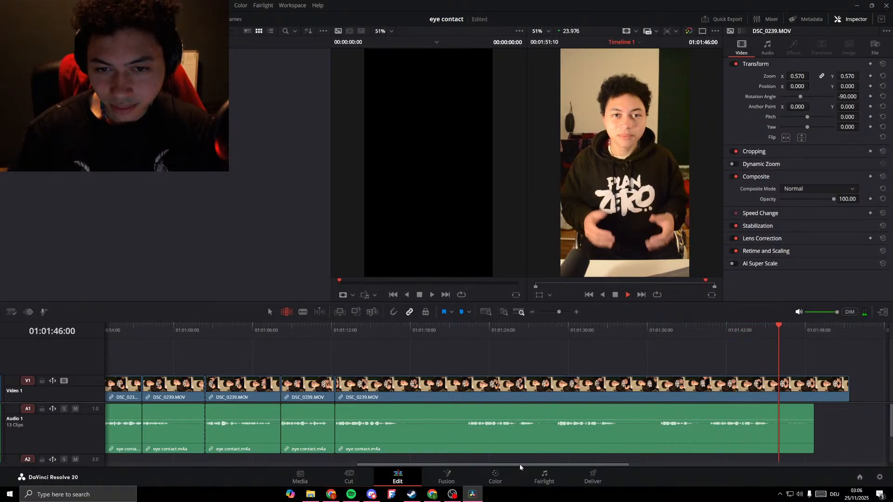
key(space)
click(708, 332)
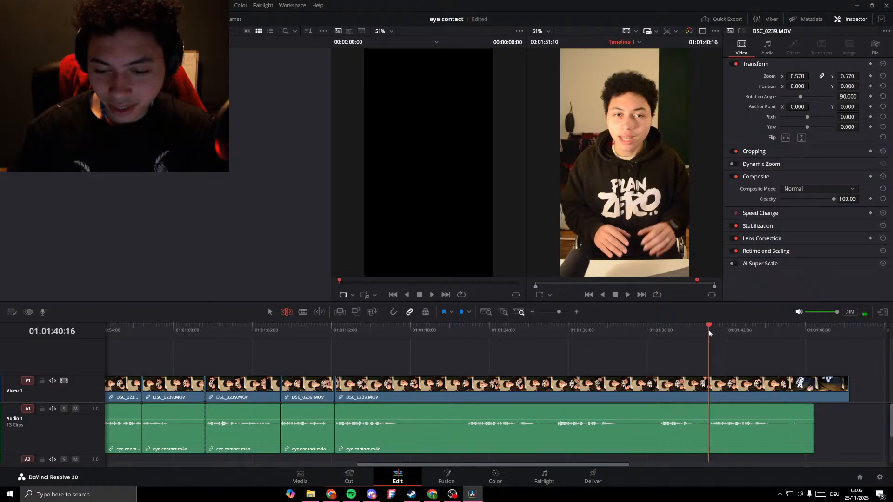
key(ctrl+b)
Replay the takes before the 01:01:40:16 cut and ripple-delete the long linked clip that ends there.
click(461, 331)
key(space)
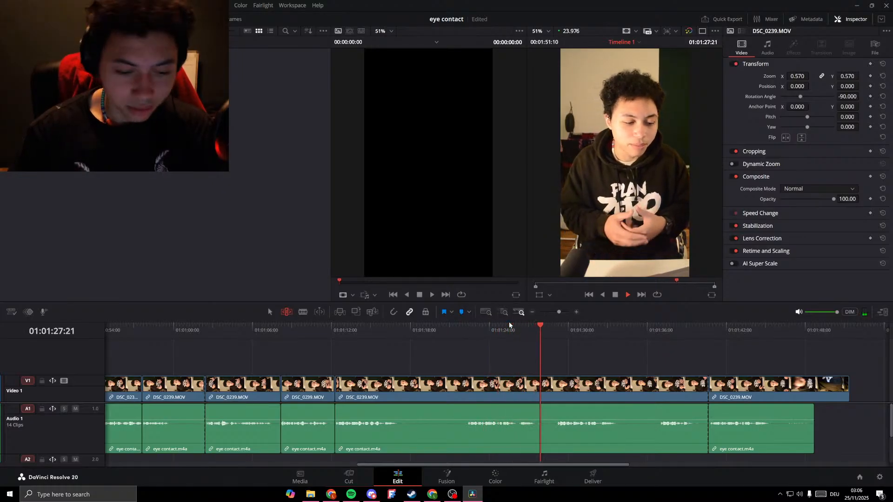
click(374, 330)
key(space)
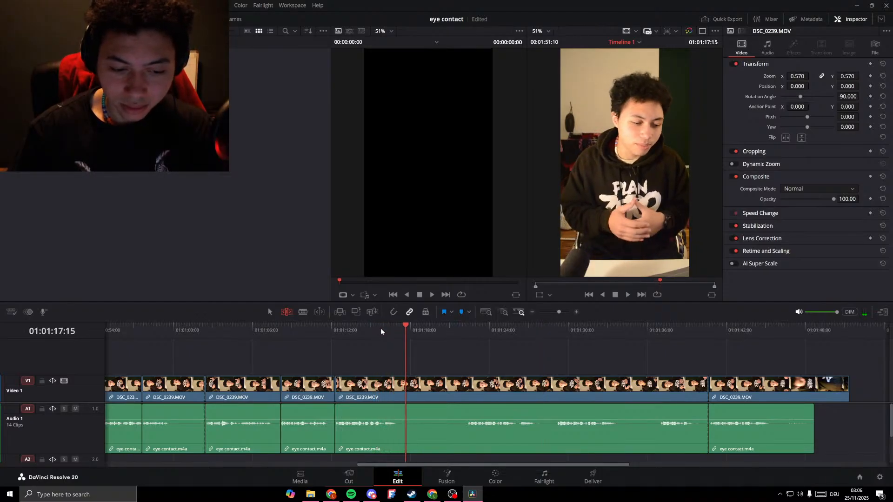
click(646, 399)
key(Delete)
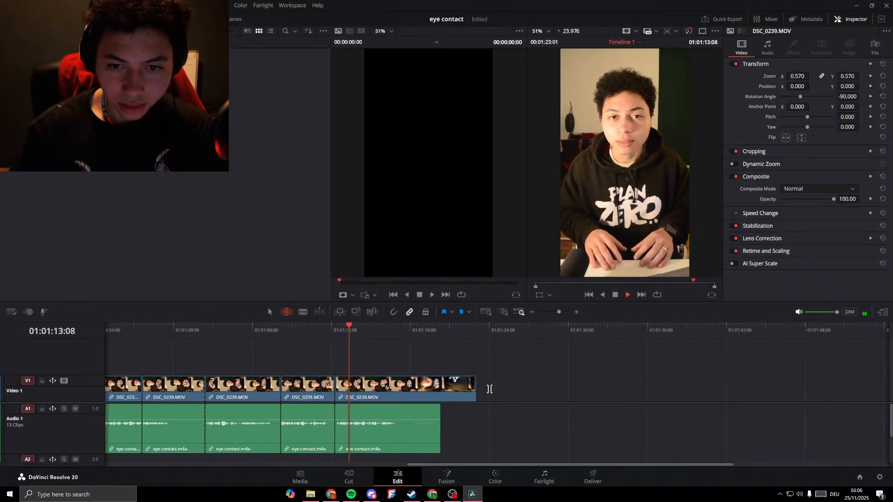
Split the last linked clips at 01:01:17:09 and delete the unused ending after the cut.
drag(456, 463, 447, 464)
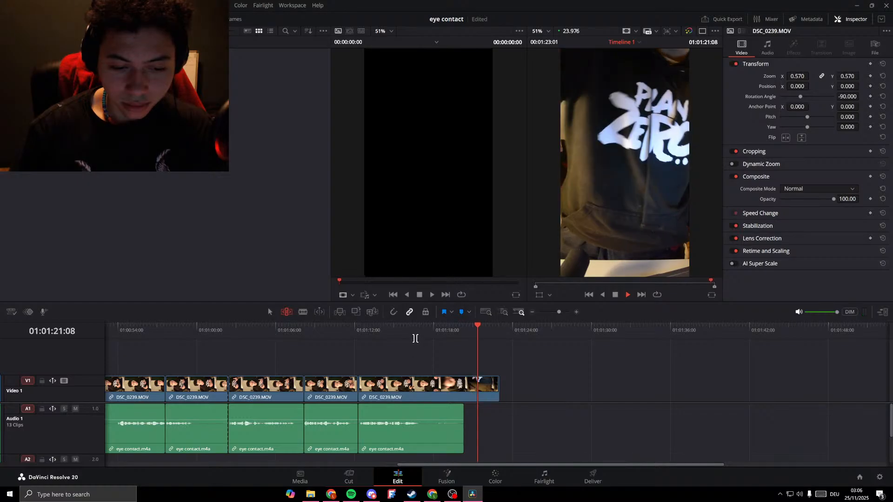
drag(416, 328, 425, 329)
key(ctrl+b)
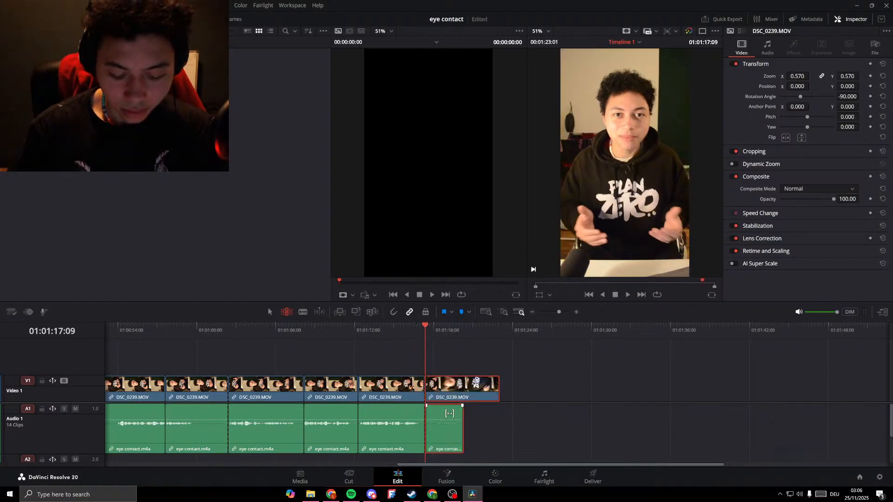
key(Delete)
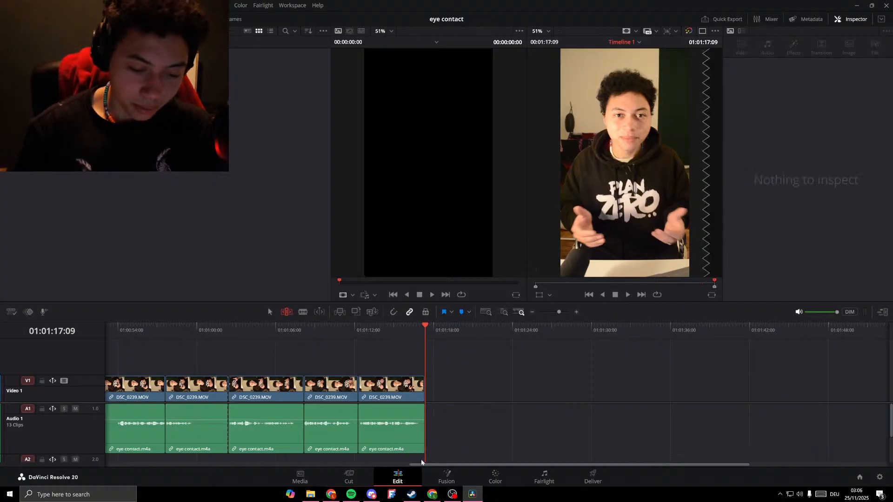
Fit the whole edit in the timeline view and return the playhead to 01:00:00:00.
drag(422, 464, 106, 439)
scroll(242, 411, down, 5)
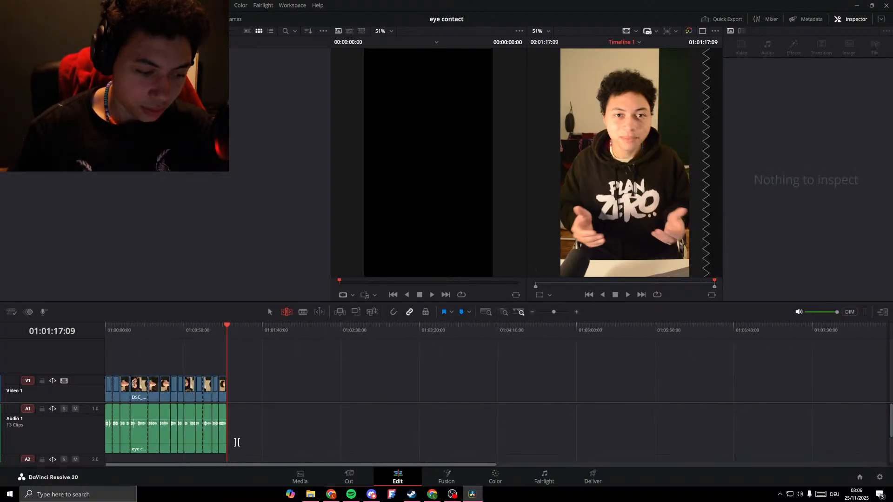
scroll(237, 442, up, 3)
drag(232, 327, 84, 325)
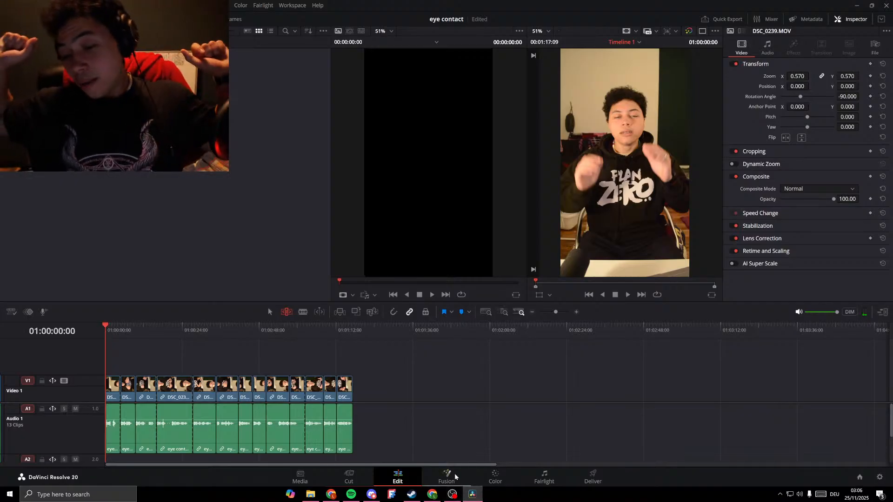
Switch to the browser to check the livestream dashboard's analytics and chat, and return to DaVinci Resolve.
click(432, 493)
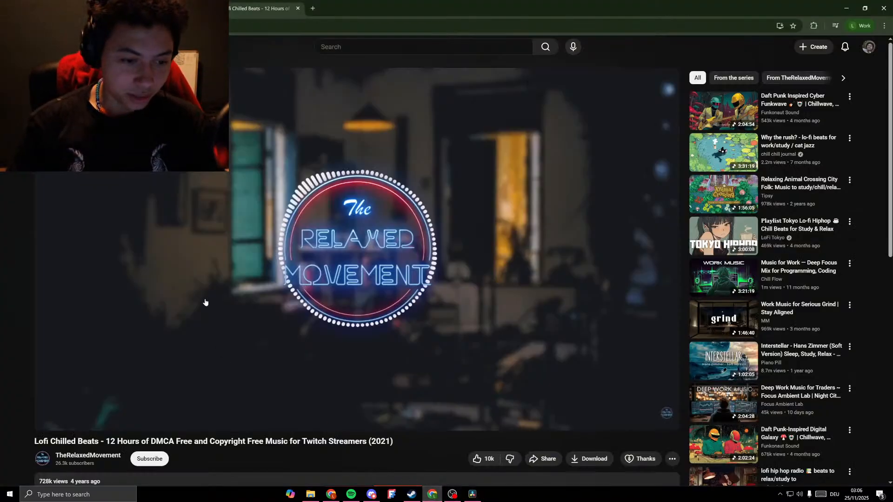
click(144, 8)
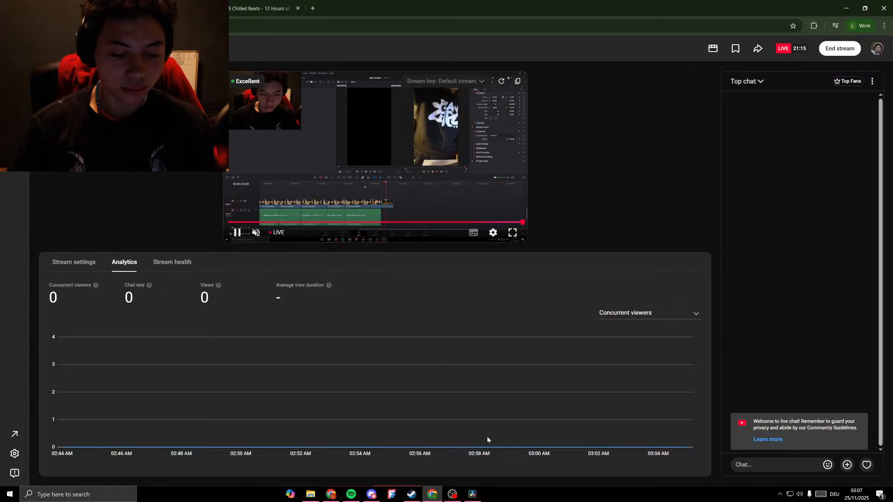
click(474, 495)
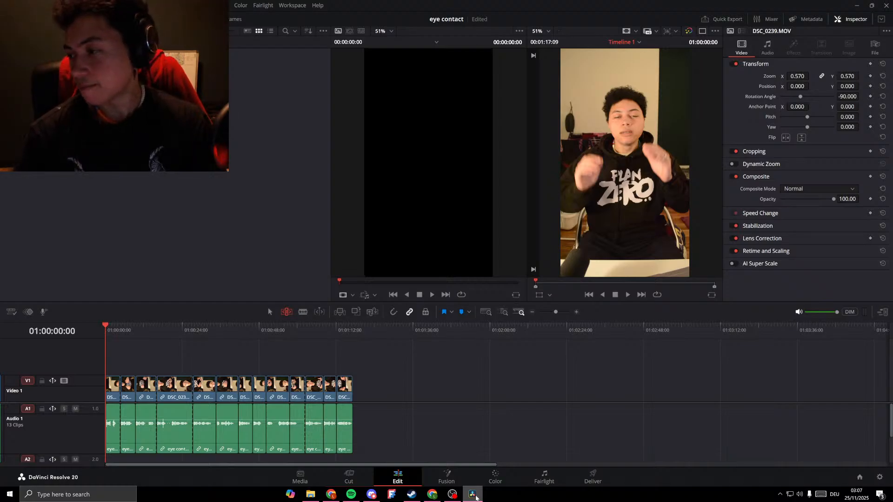
Play the opening clip and ripple-trim about 1.4 seconds of silence off its end.
key(space)
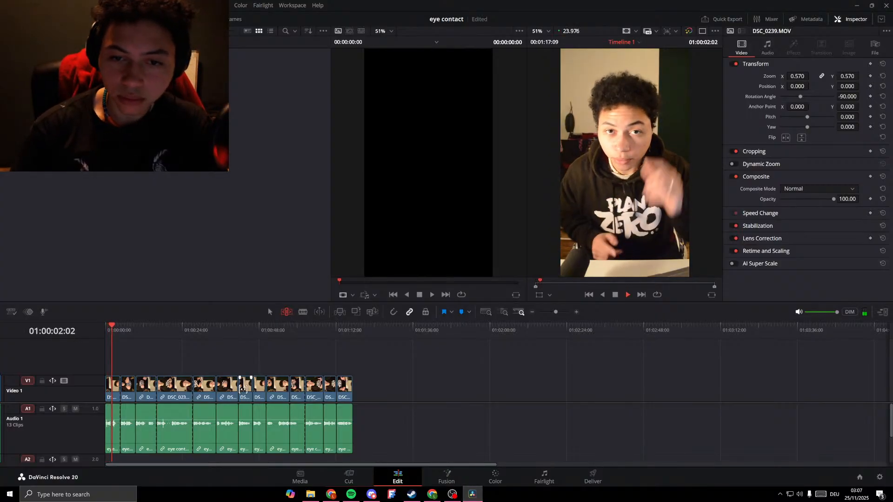
scroll(214, 401, up, 5)
key(space)
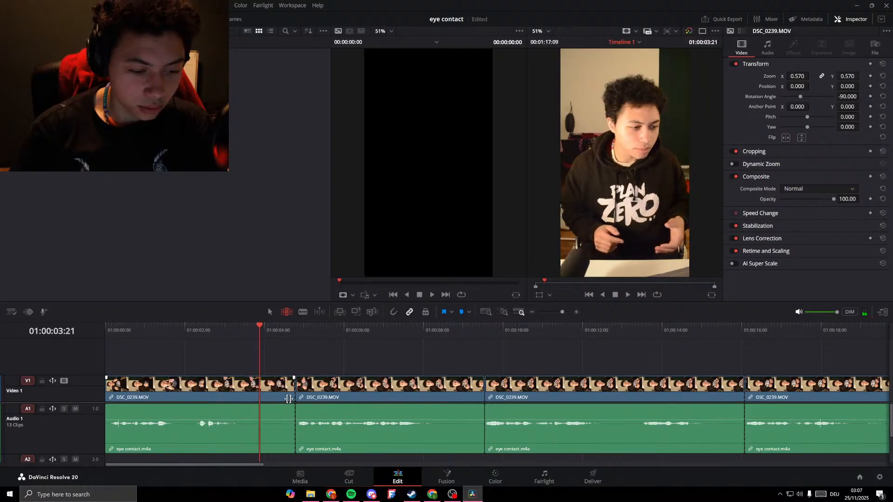
drag(294, 396, 233, 392)
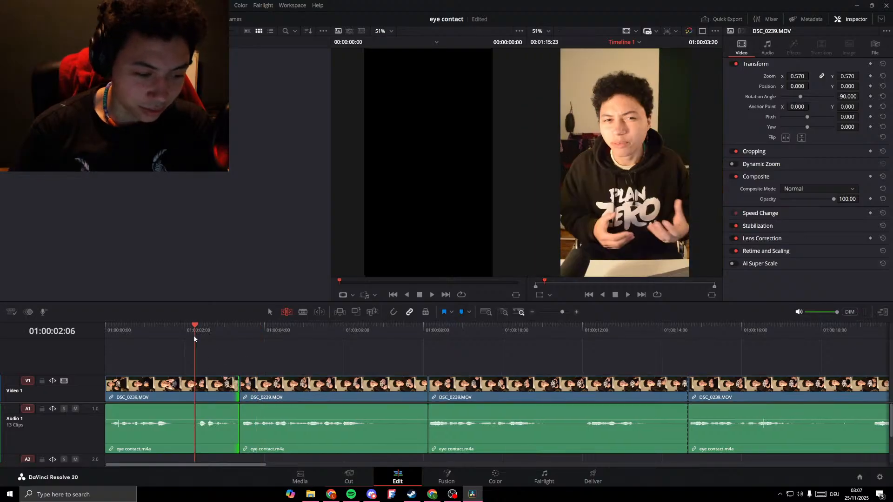
Replay the first two clips and ripple-trim the second clip's end, shortening it by about 20 frames overall.
key(space)
click(136, 325)
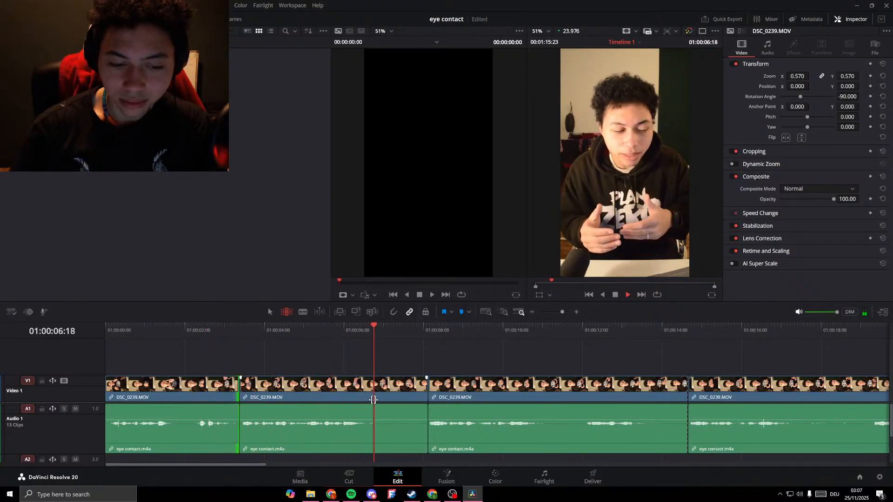
mouse_move(373, 400)
mouse_down()
mouse_move(380, 393)
mouse_move(362, 392)
mouse_up()
click(353, 333)
key(space)
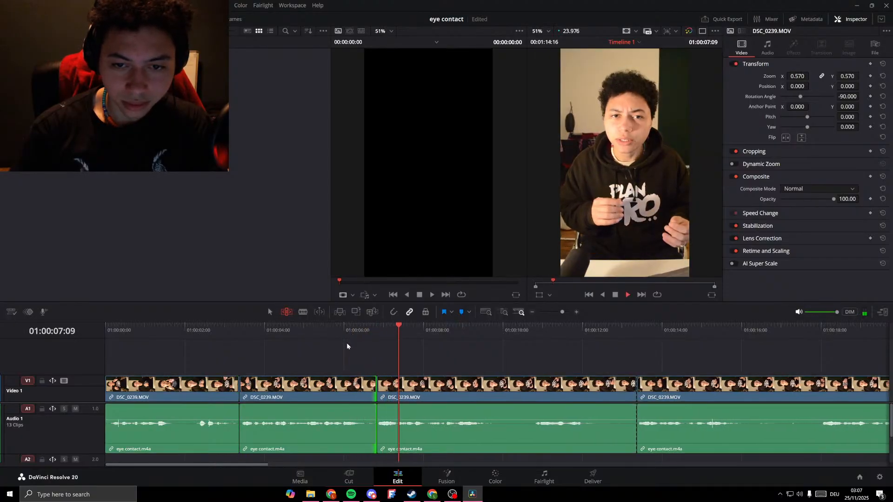
drag(372, 400, 390, 402)
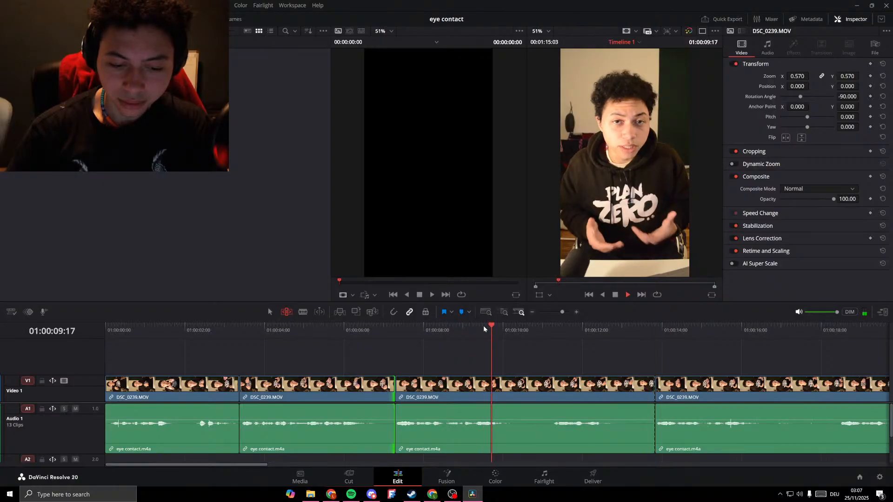
Split the third clip at 01:00:10:06 and about one second further on, and ripple-delete the pause between the cuts.
key(space)
mouse_move(516, 326)
mouse_down()
mouse_move(549, 327)
mouse_move(513, 334)
mouse_up()
key(ctrl+b)
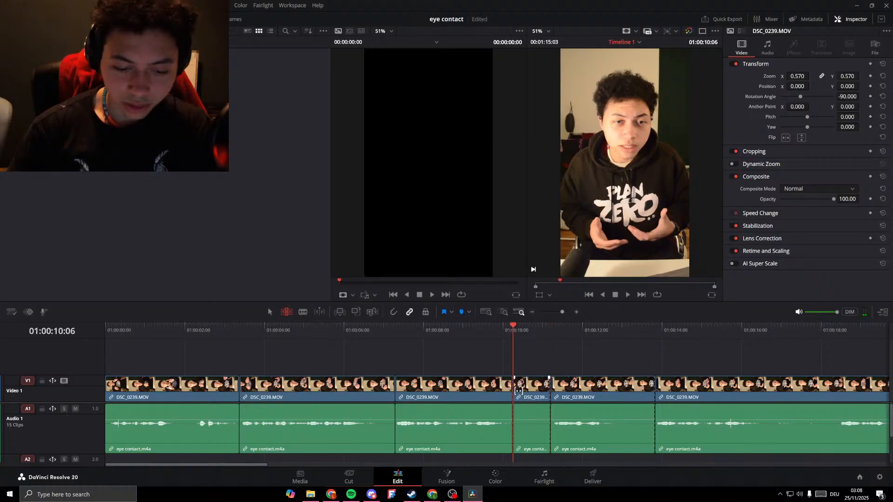
key(Delete)
Replay the new transition, split the fourth clip at 01:00:11:19 and ripple-delete its silent remainder.
click(489, 329)
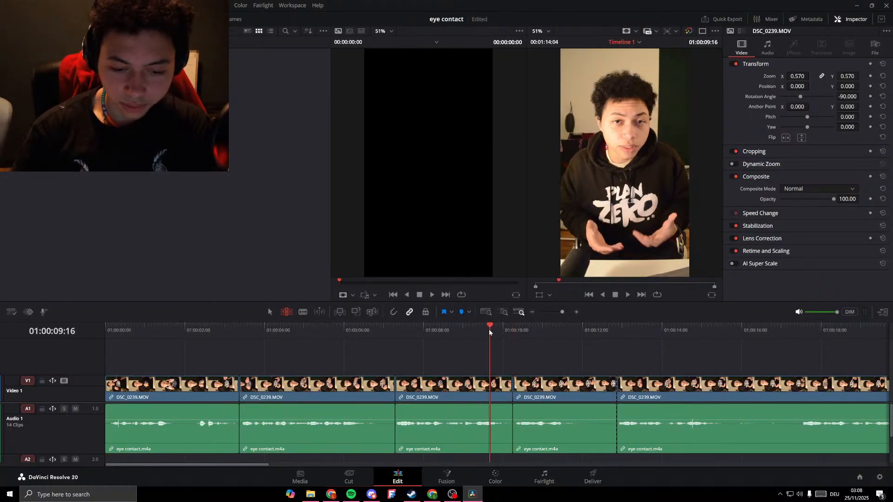
key(space)
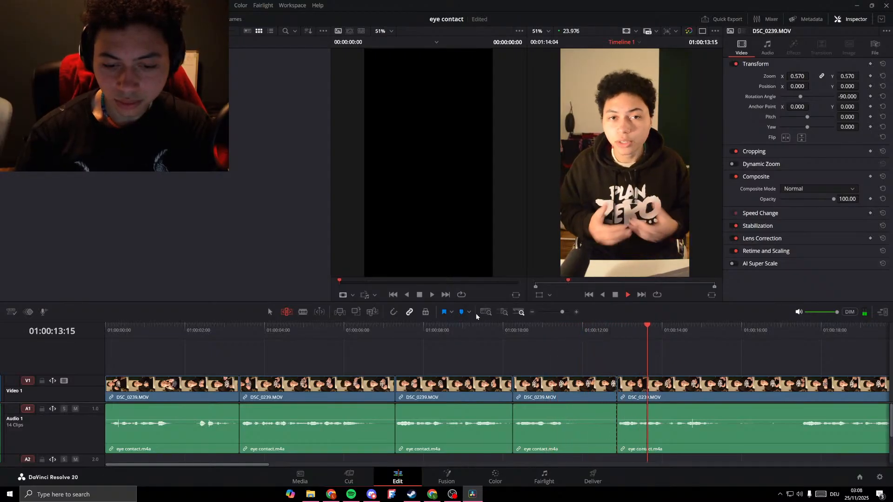
drag(573, 329, 573, 330)
key(ctrl+b)
click(582, 376)
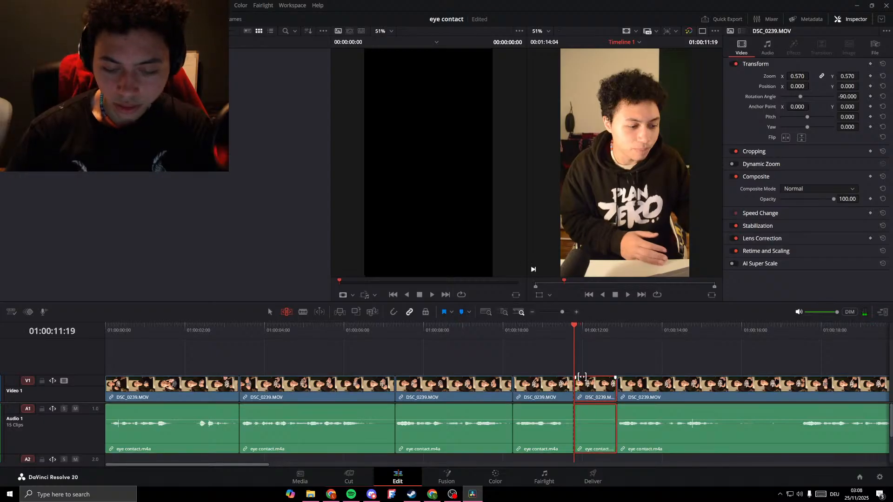
key(Delete)
Review the take following the 01:00:11:19 cut and ripple-delete that entire linked clip of about 11 seconds.
click(380, 329)
key(space)
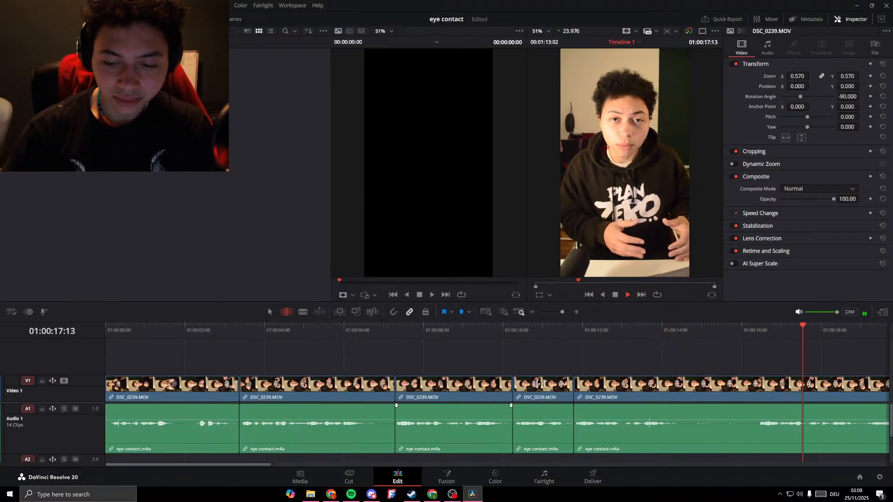
key(ctrl+minus)
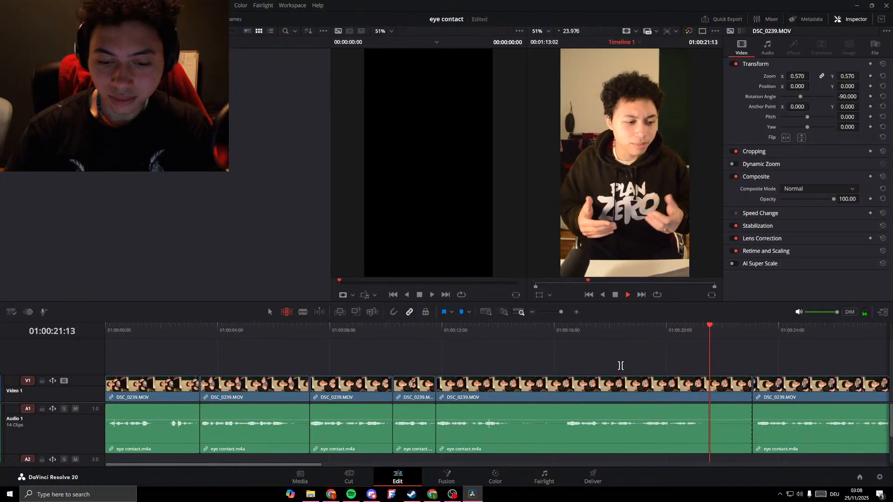
click(668, 382)
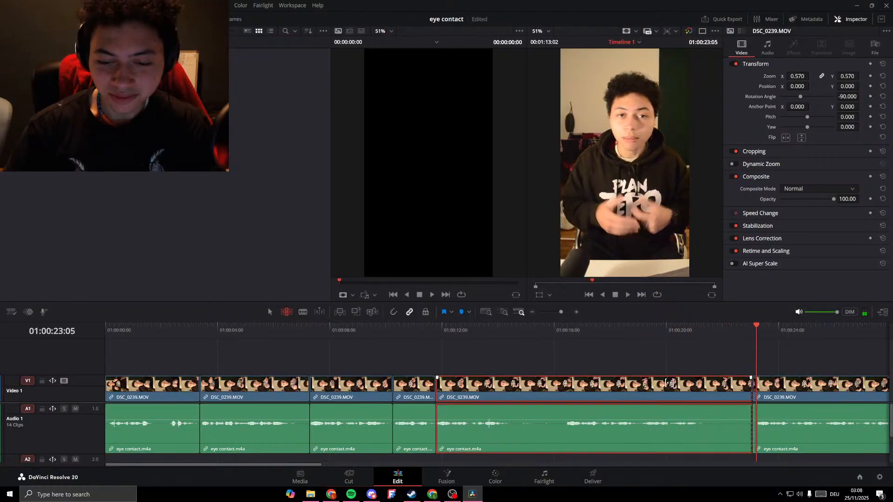
key(Delete)
Replay the transition at 01:00:11:19 several times and ripple-trim about four seconds off the start of the following clip.
click(427, 328)
key(space)
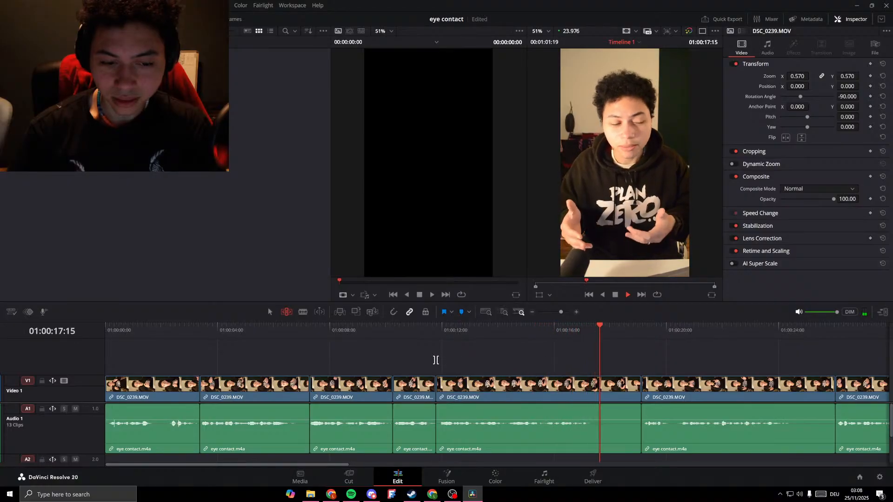
click(347, 327)
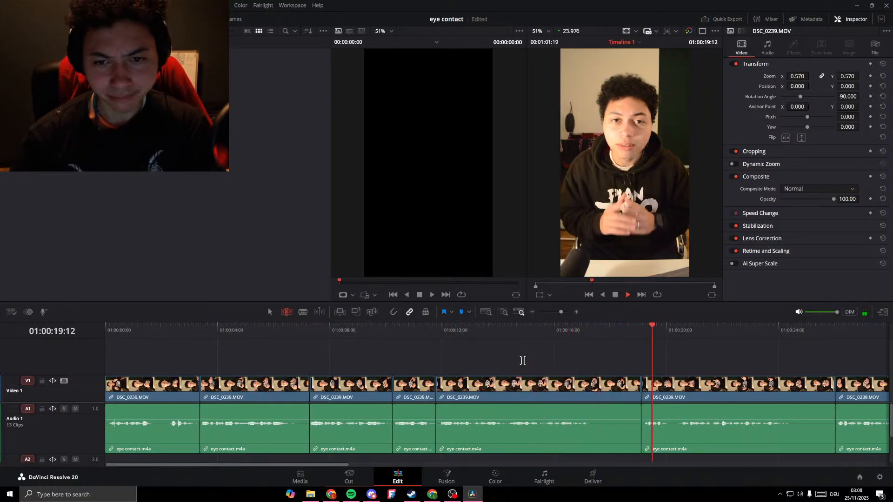
click(393, 334)
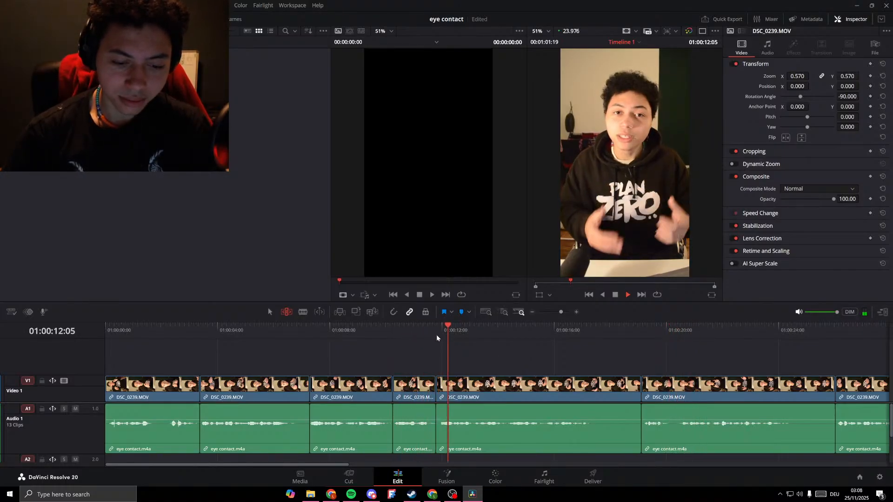
click(317, 334)
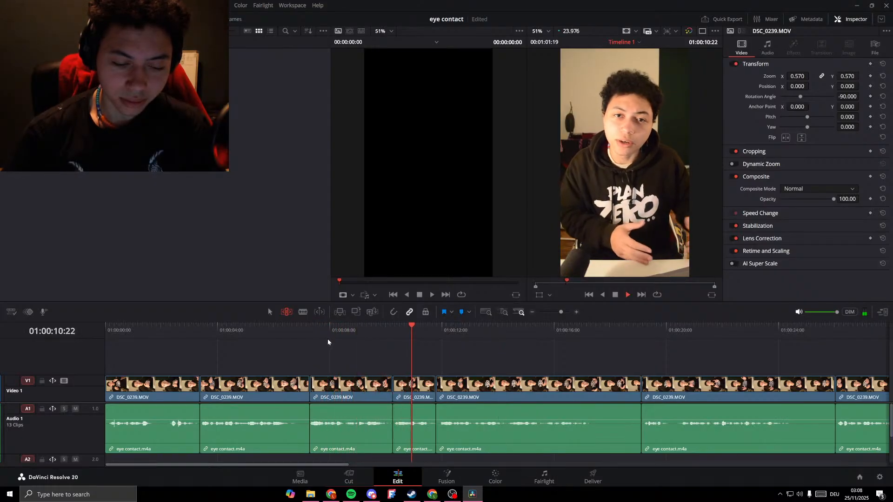
key(space)
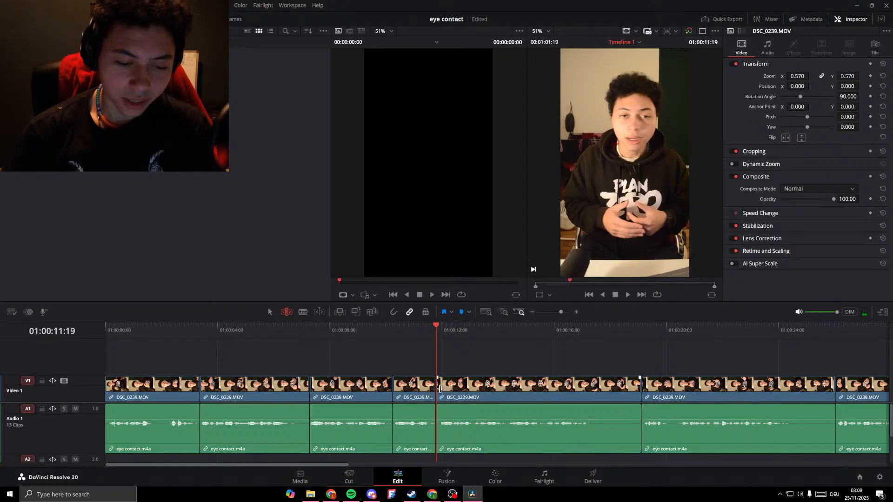
drag(441, 388, 548, 407)
key(space)
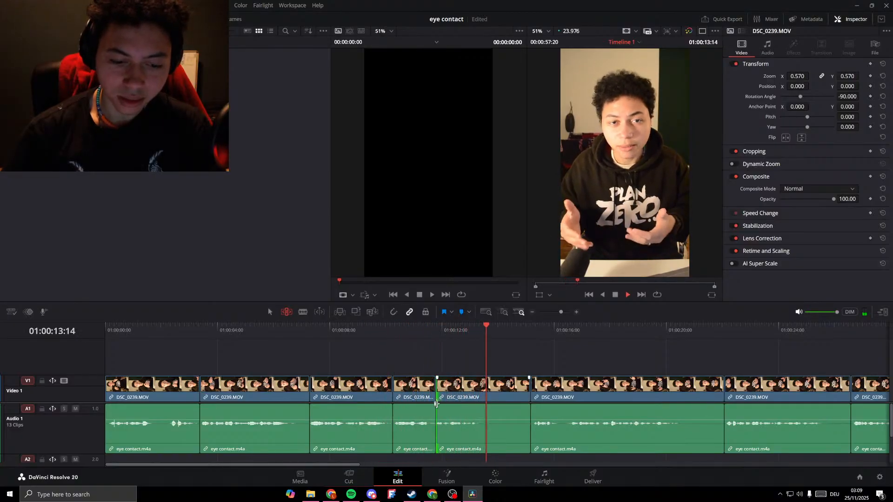
Ripple-extend the fifth clip's start by three frames, ripple-trim about 1.3 seconds off its end and replay the transition.
key(space)
drag(438, 388, 435, 386)
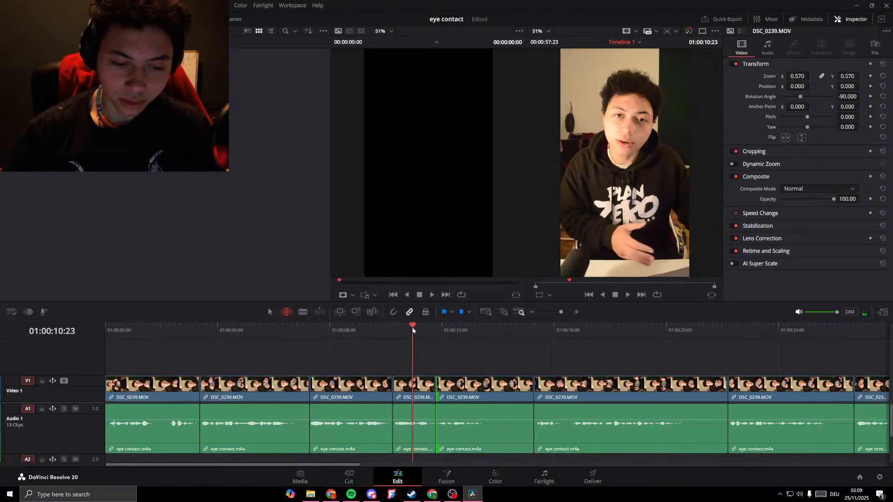
key(space)
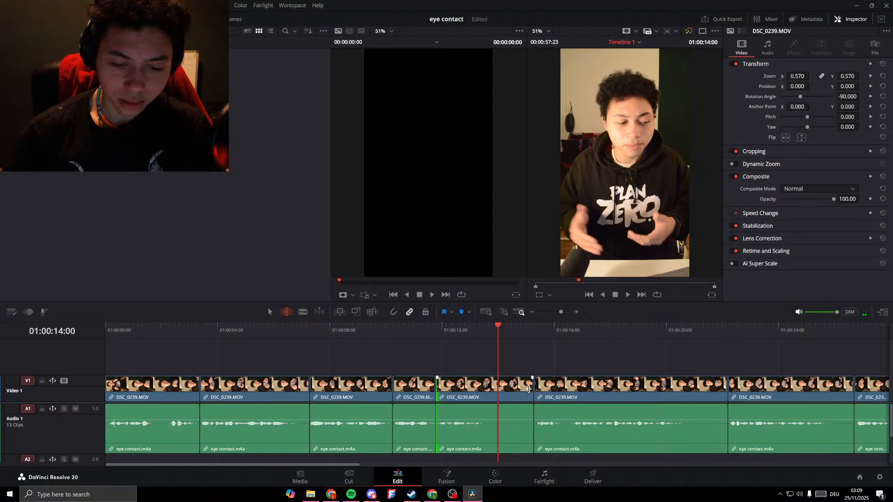
drag(529, 389, 492, 386)
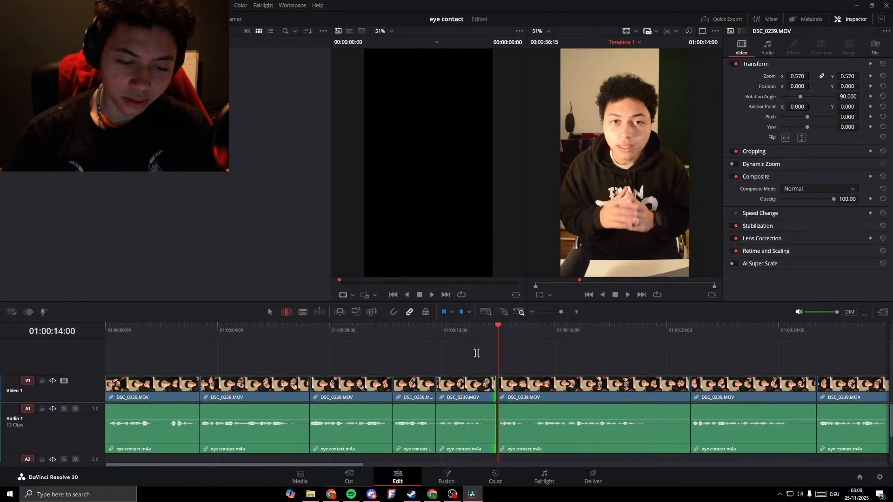
click(476, 327)
key(space)
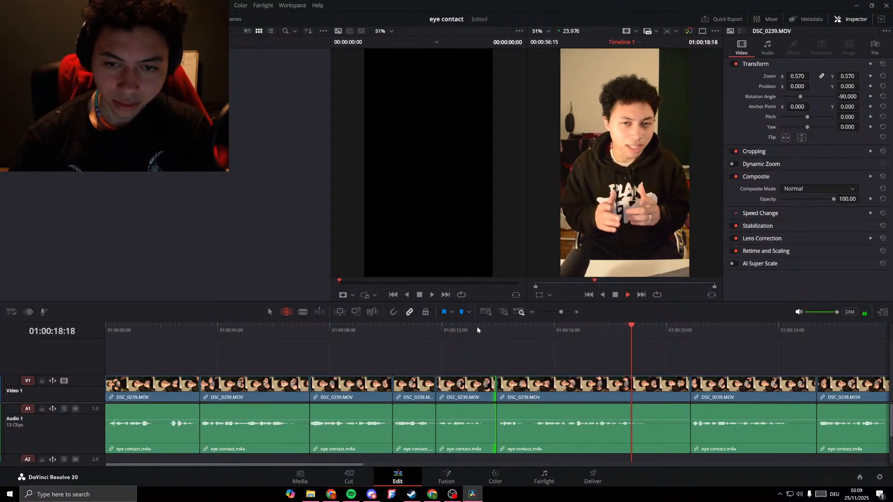
Ripple-trim 20 frames off the end of the sixth clip and play the timeline onward across the new cut.
key(space)
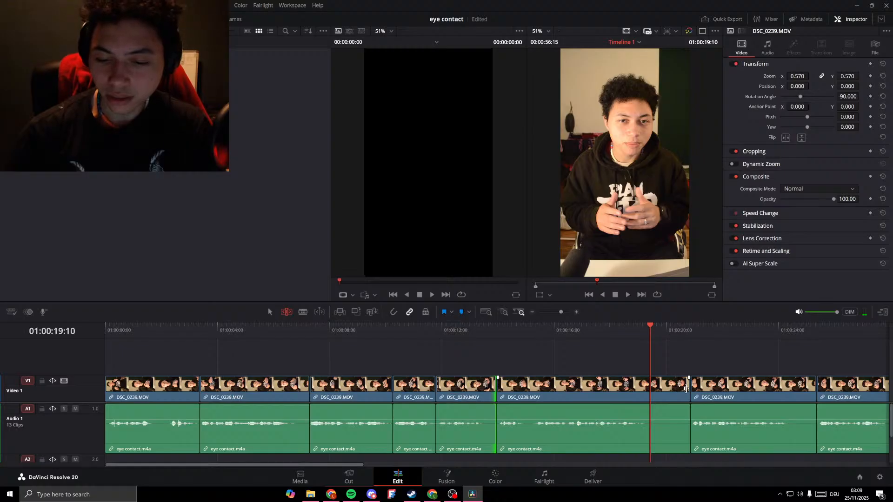
drag(685, 389, 662, 388)
click(634, 331)
key(space)
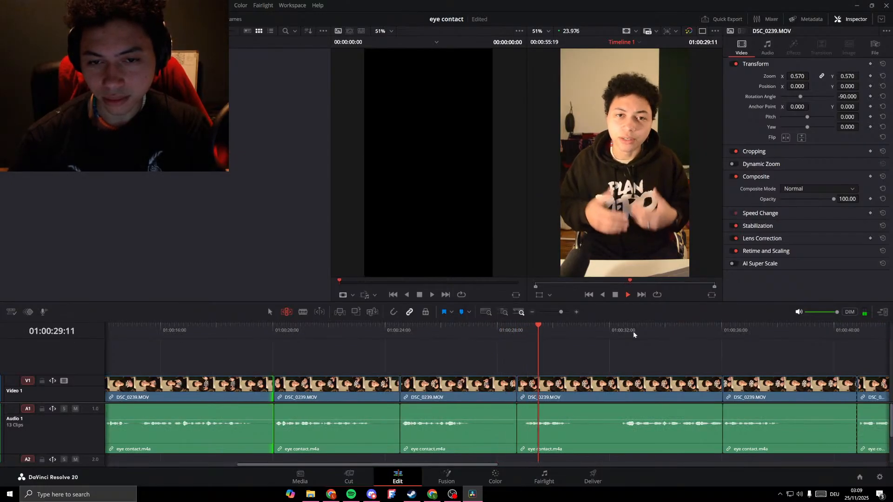
Ripple-trim about 1.7 seconds off the eighth clip's end and four frames off the ninth clip's start, then replay the transition.
key(space)
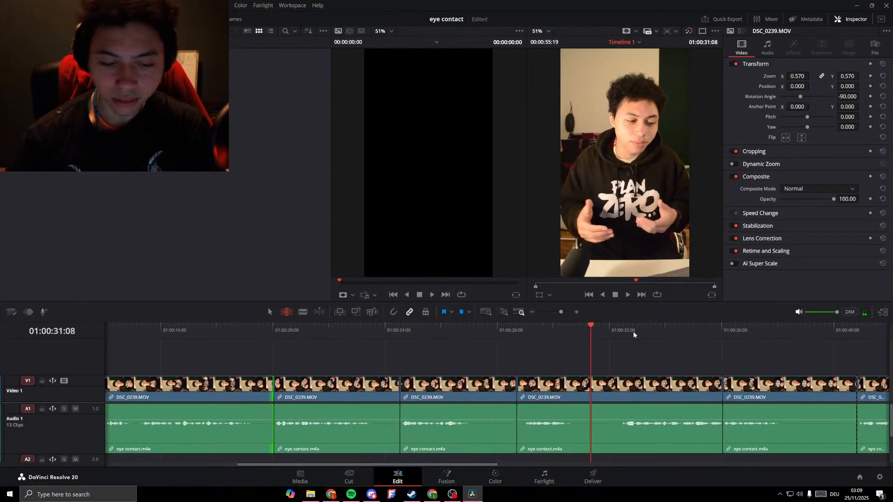
drag(516, 393, 469, 393)
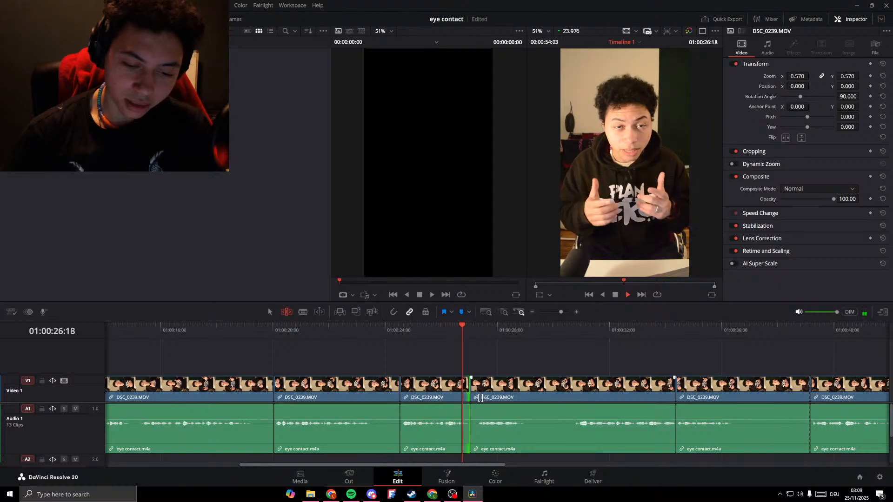
key(space)
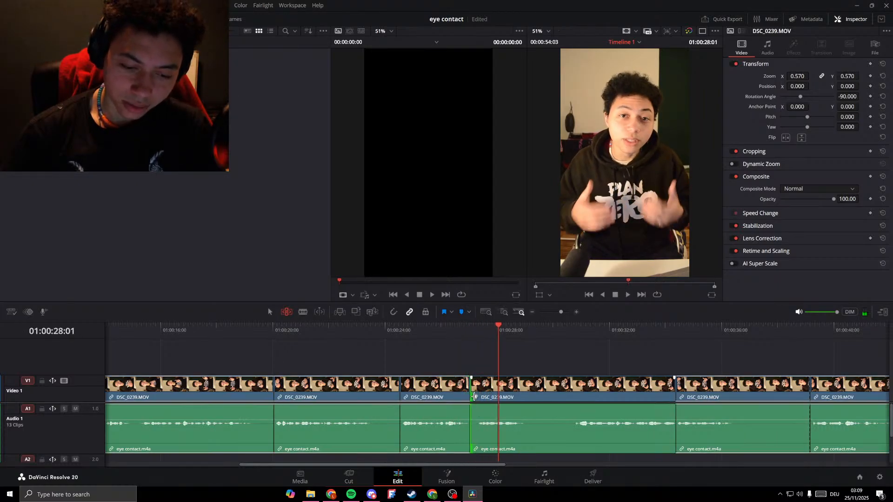
drag(473, 396, 478, 397)
click(441, 331)
key(space)
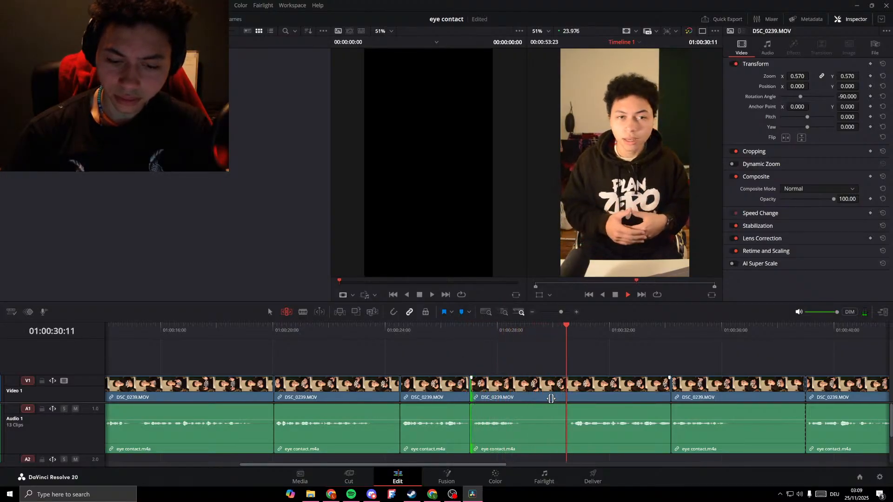
Split the ninth clip at 01:00:30:12, ripple-trim about 1.6 seconds off the end of its first part and replay the transition.
key(space)
drag(562, 330, 566, 328)
key(ctrl+b)
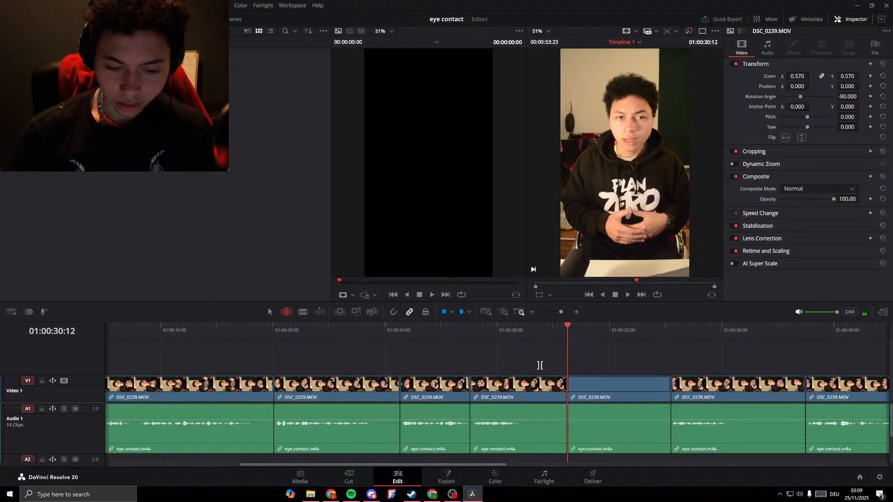
drag(561, 388, 518, 387)
click(506, 330)
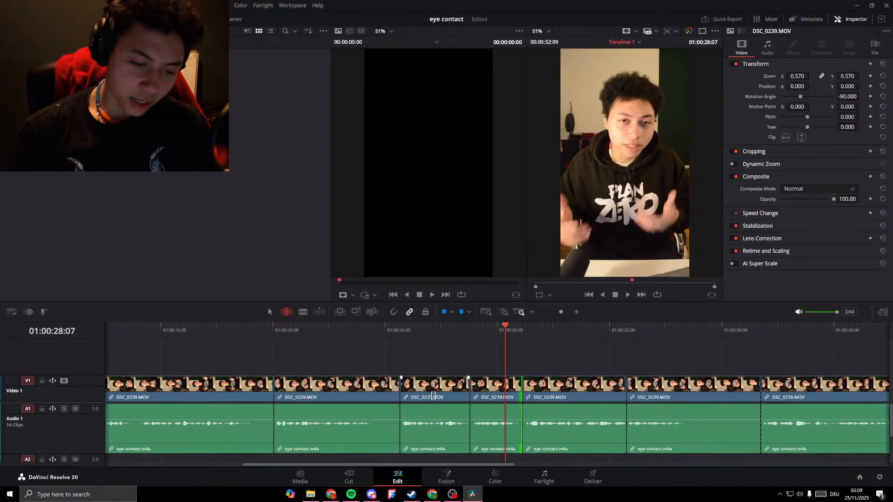
scroll(399, 397, down, 2)
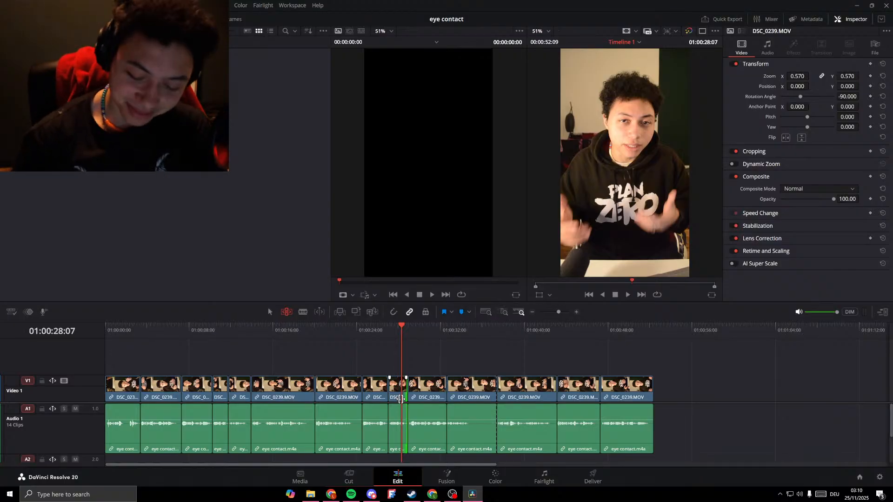
click(379, 330)
key(space)
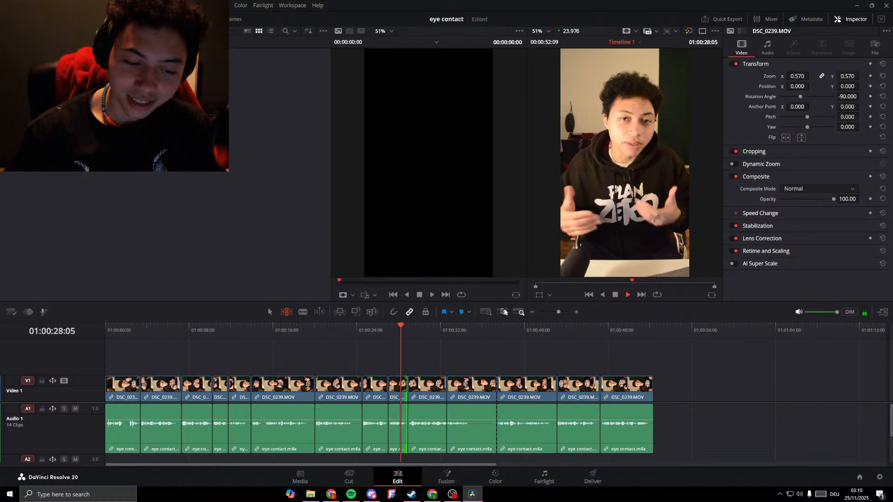
key(space)
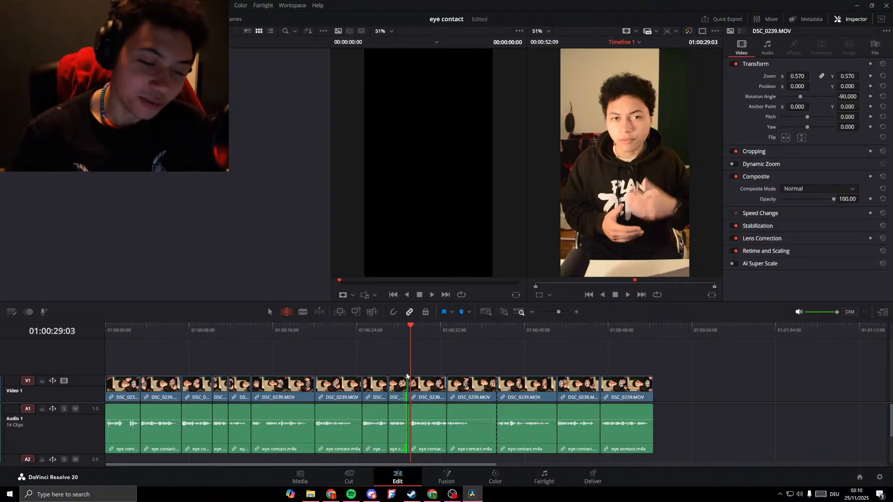
Play on to 01:00:34:19, ripple-trim about 2.6 seconds off the end of the eleventh clip and replay from just before the cut.
scroll(409, 365, up, 3)
key(space)
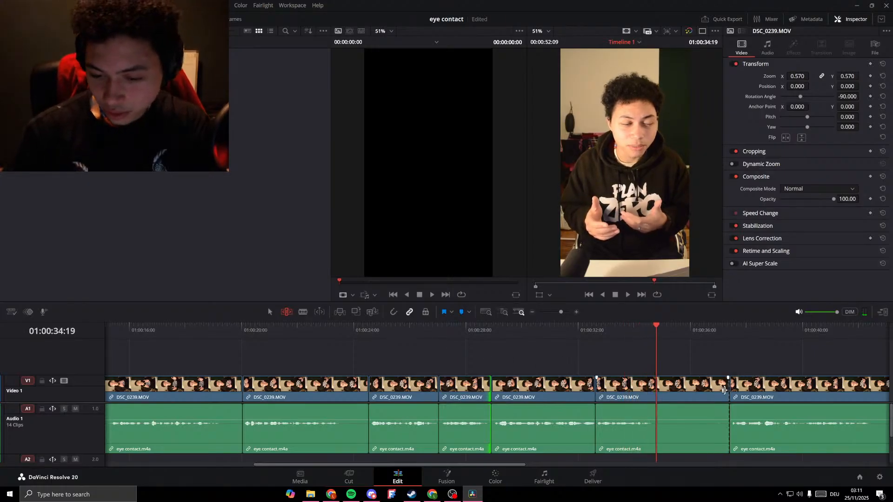
drag(724, 390, 655, 390)
click(640, 334)
key(space)
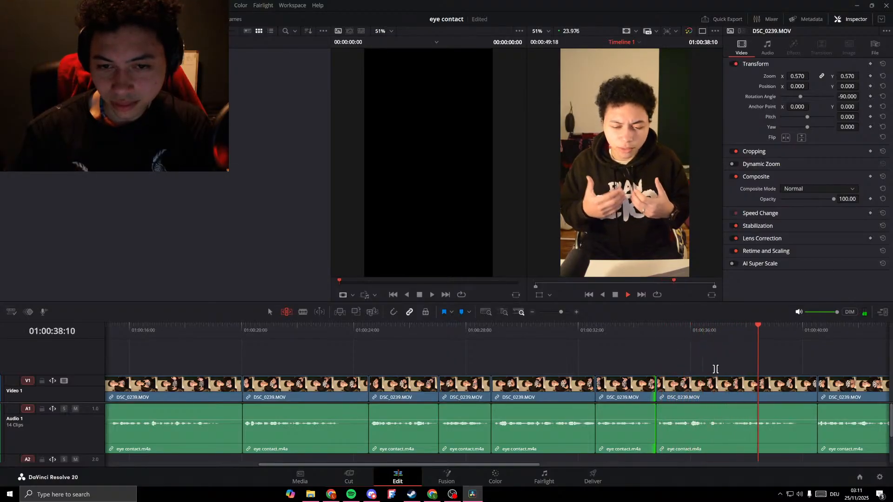
Ripple-trim 11 frames off the end of the twelfth clip and replay the transition into the following clip.
key(space)
click(812, 392)
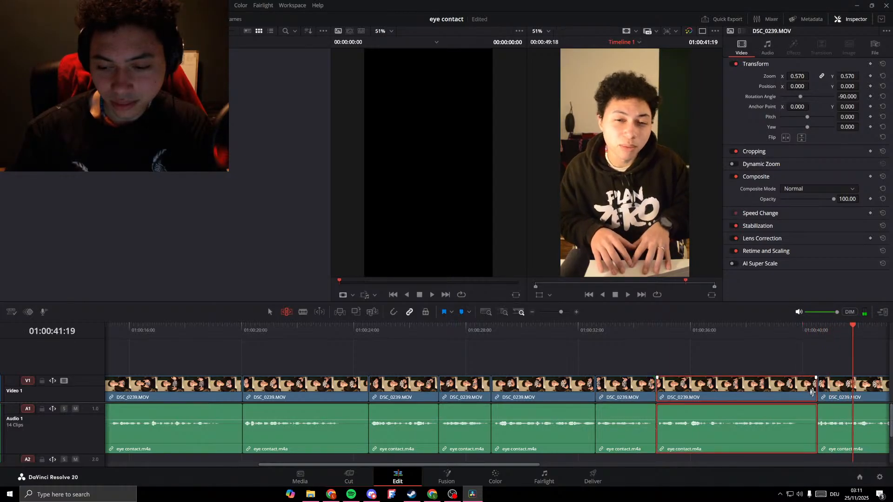
drag(811, 392, 803, 392)
click(788, 330)
key(space)
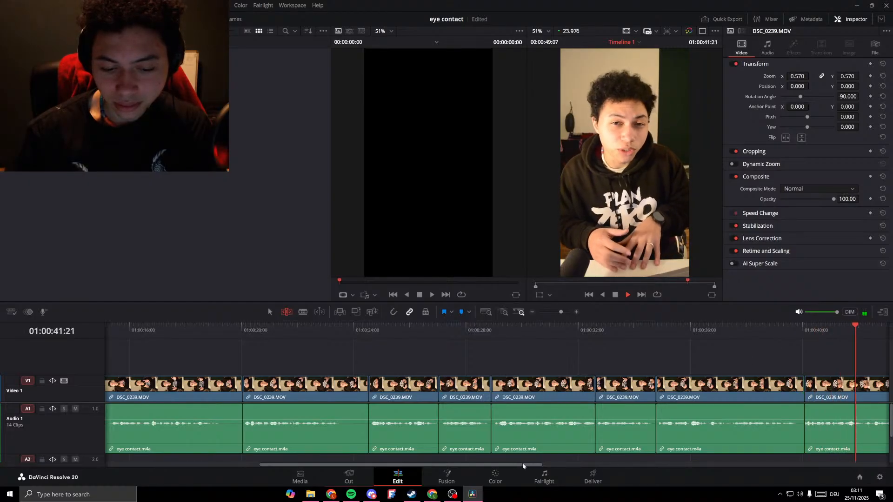
Ripple-trim about a third of a second off the ends of both the thirteenth clip and the last clip.
drag(522, 462, 610, 463)
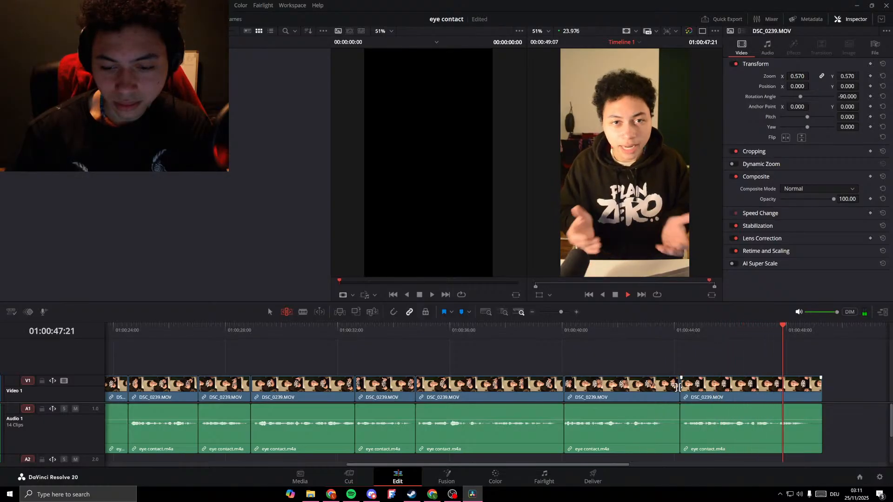
drag(678, 387, 667, 390)
drag(808, 386, 799, 388)
Ripple-trim the silent ends of the sixth, seventh and fifth clips by about 0.5 seconds, 0.8 seconds and five frames respectively.
drag(426, 465, 234, 448)
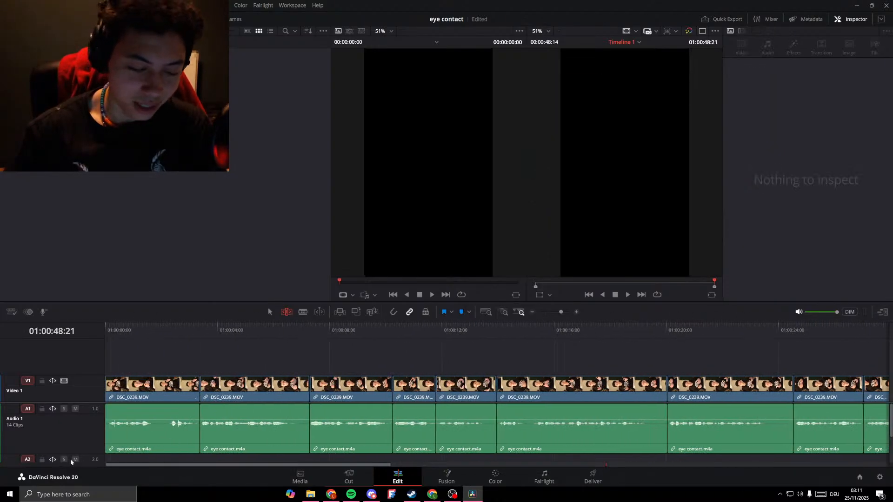
scroll(269, 403, down, 5)
scroll(269, 403, up, 6)
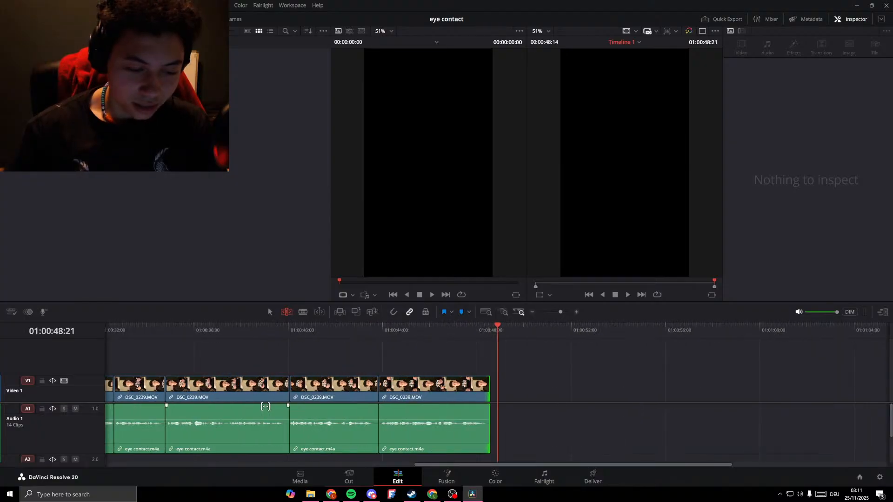
drag(644, 466, 254, 466)
drag(637, 396, 611, 395)
drag(846, 384, 801, 384)
drag(369, 465, 358, 465)
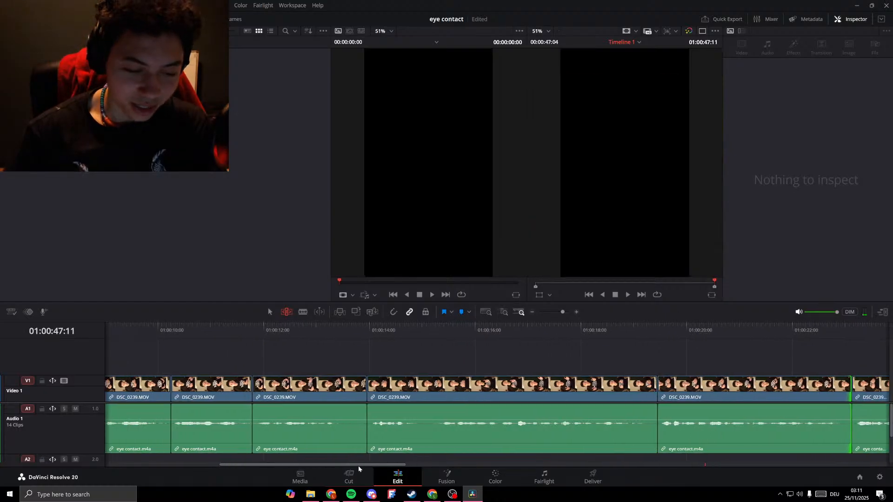
drag(363, 392, 352, 403)
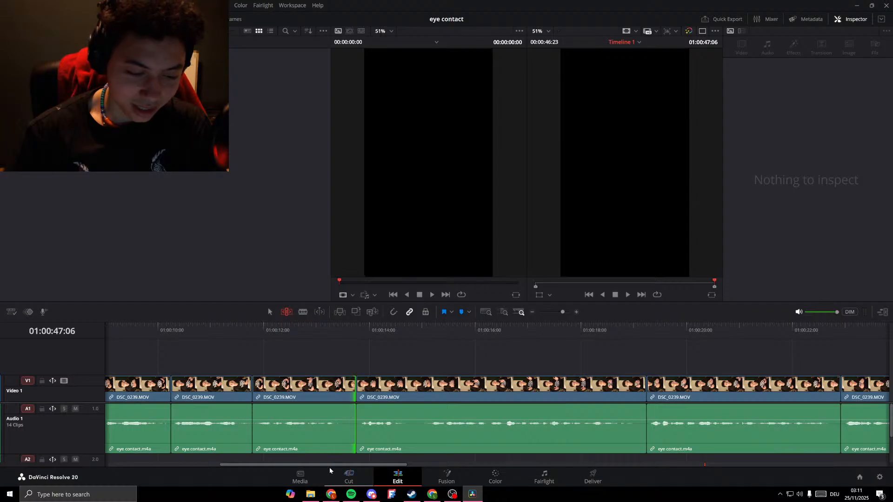
Play the whole tightened edit from the beginning to the end to check its pacing.
drag(329, 464, 215, 463)
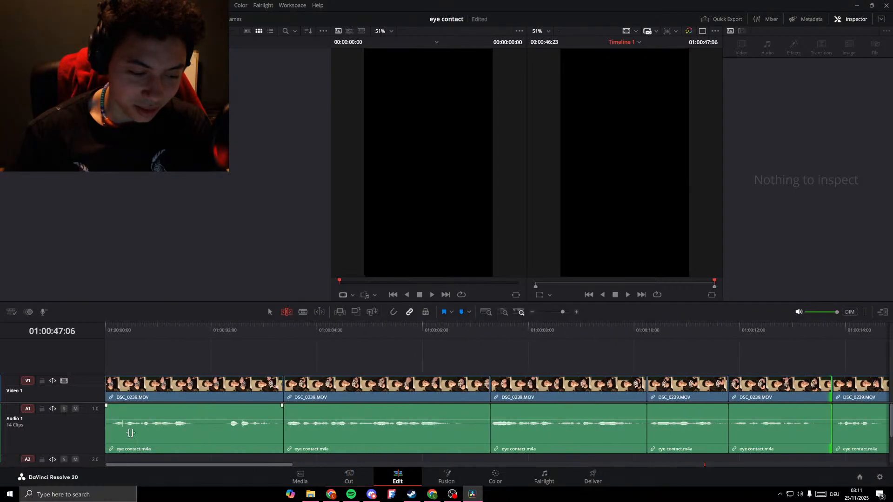
click(111, 327)
key(space)
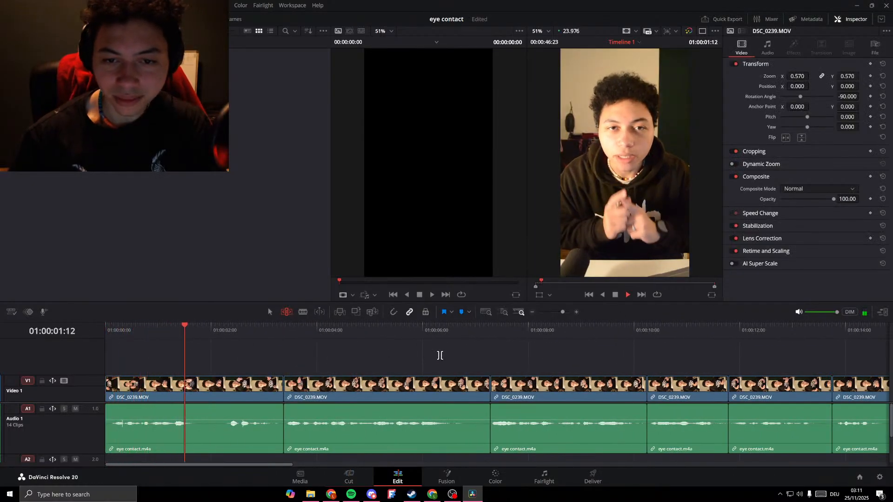
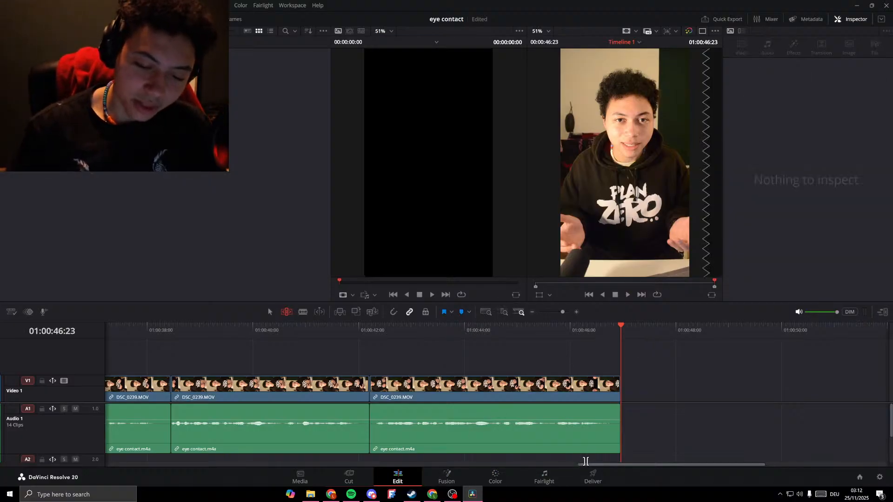
drag(586, 464, 144, 439)
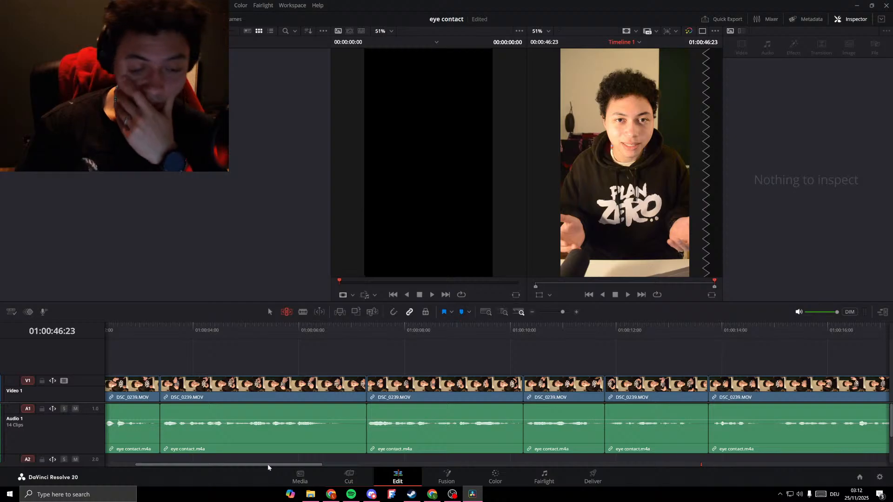
drag(267, 467, 213, 465)
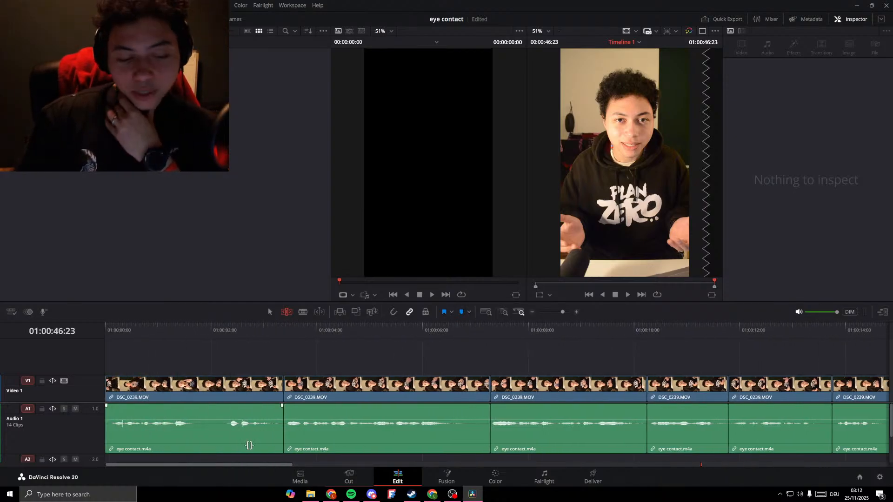
Replay the opening and split the first clip at 01:00:02:06, just before its second phrase.
key(Home)
key(space)
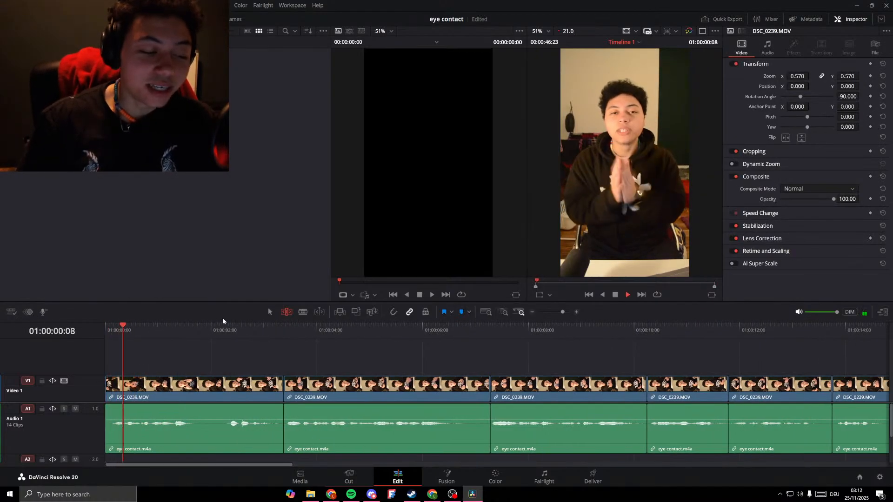
key(space)
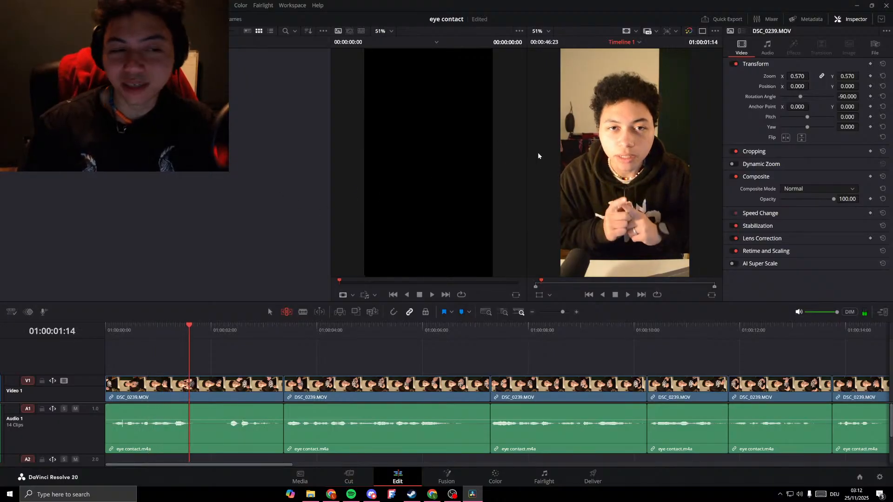
key(space)
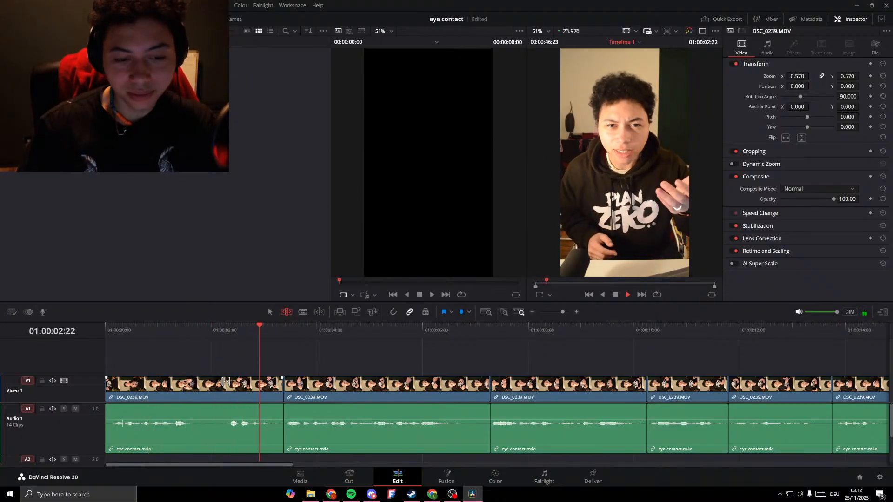
click(223, 328)
click(225, 388)
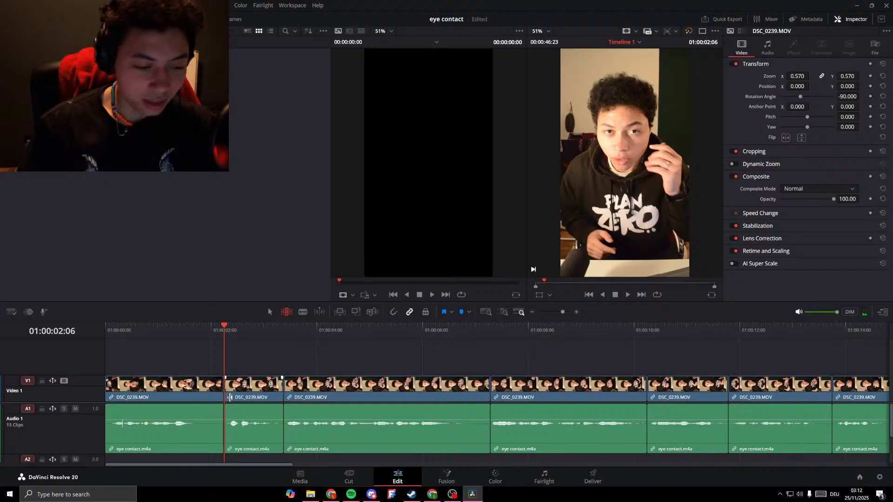
Unlink the piece after the 01:00:02:06 cut, move it about half a second earlier onto Video 2, and trim its video start to the playhead.
click(241, 390)
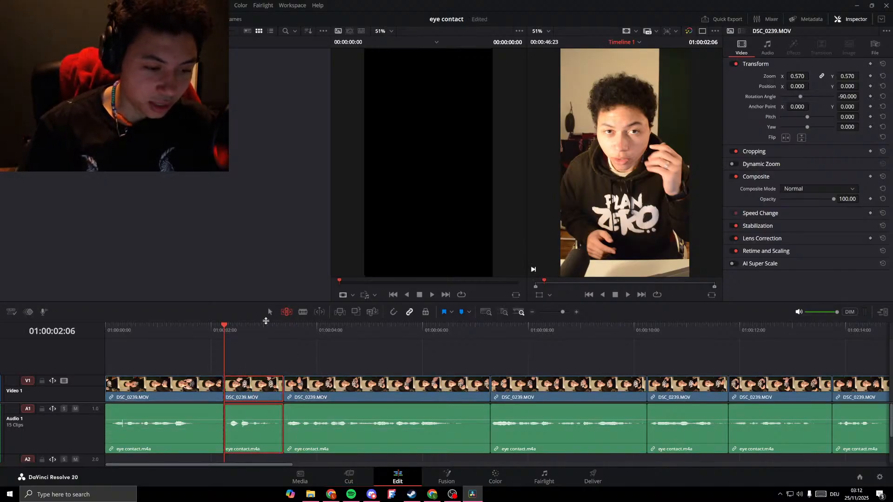
drag(242, 378, 228, 362)
click(251, 384)
click(197, 361)
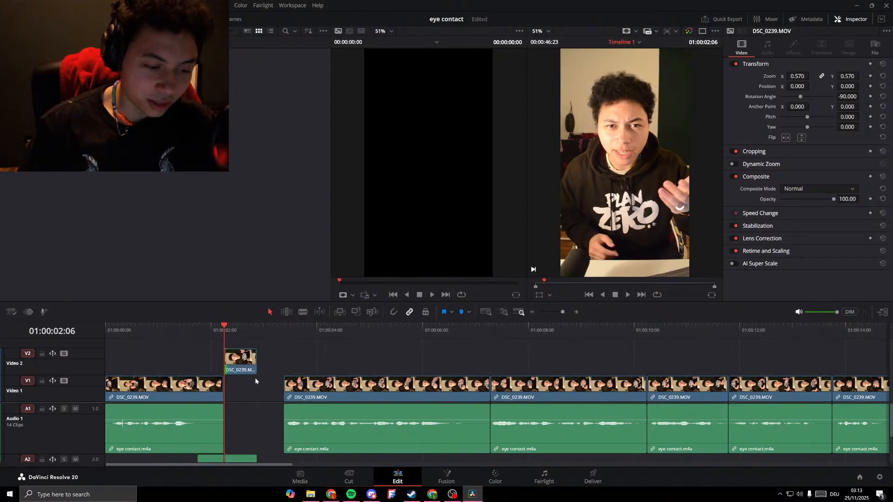
Move all clips after the gap 12 frames earlier so they meet the piece on Video 2, and replay the join.
click(275, 326)
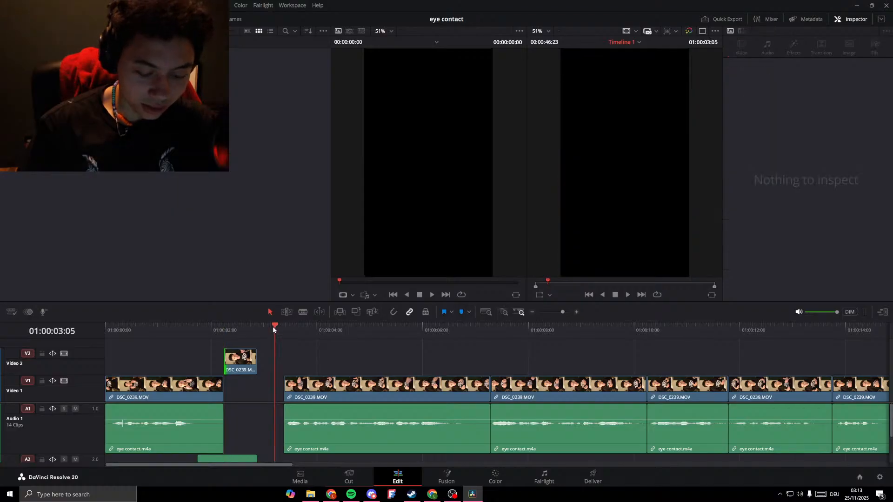
key(y)
drag(293, 384, 267, 372)
click(193, 326)
key(space)
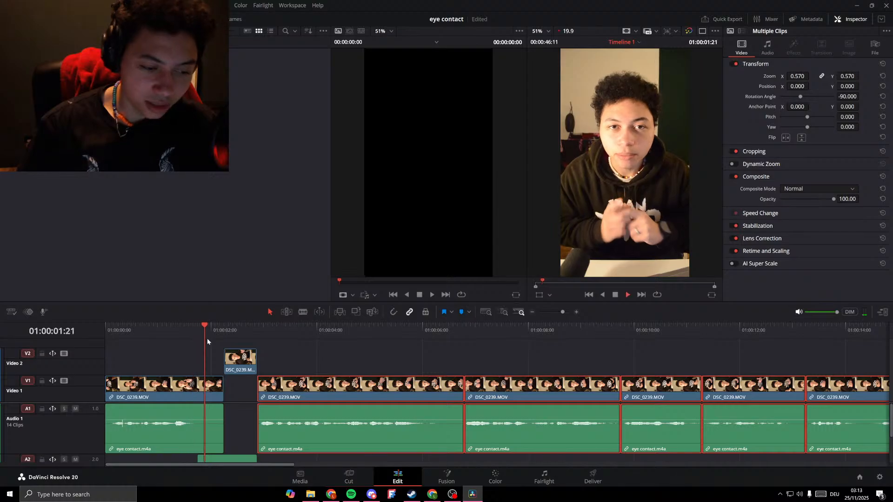
Move the overlapping audio piece from Audio 2 up to Audio 1 at the same time position and replay the opening.
click(218, 457)
drag(218, 457, 218, 453)
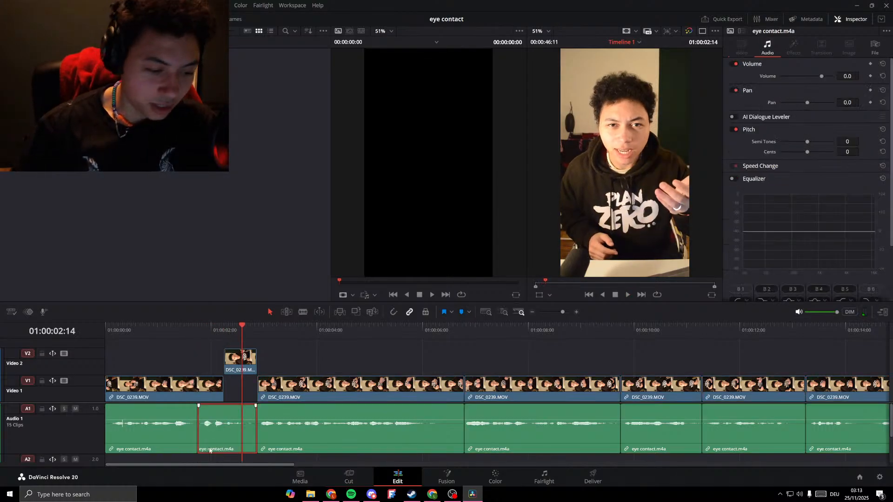
click(134, 330)
key(space)
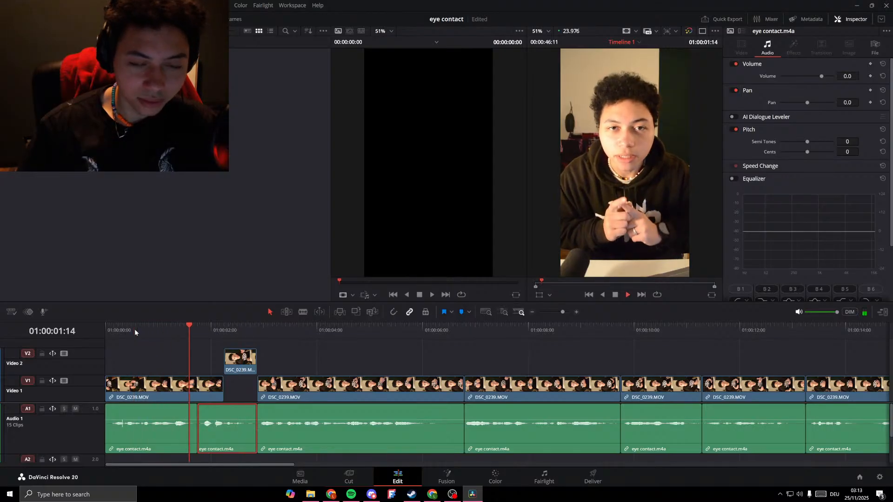
scroll(217, 371, up, 2)
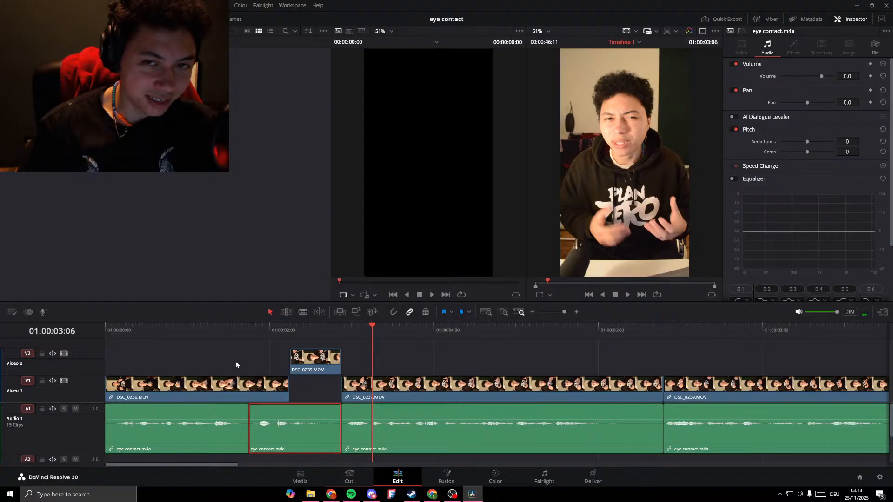
click(170, 325)
key(space)
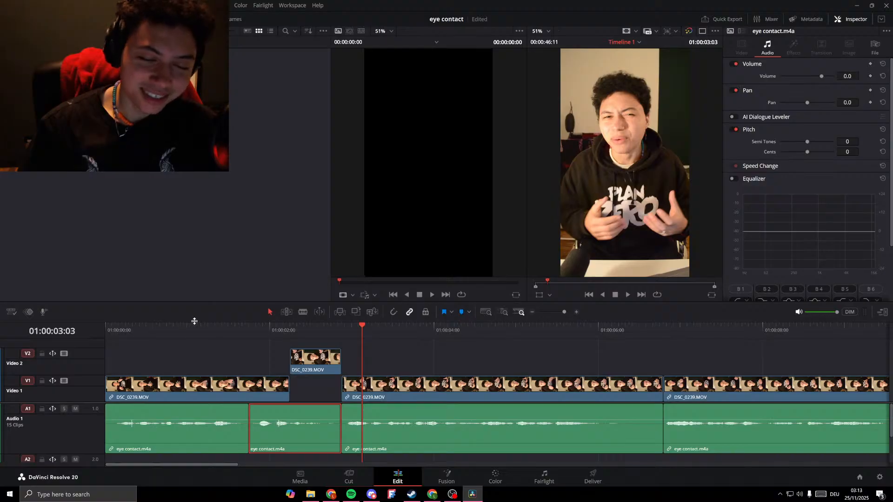
Undo the overlap edits until the split piece sits back on Video 1 and Audio 1, and replay the opening.
key(ctrl+z)
key(ctrl+z)
key(ctrl+z)
key(ctrl+z)
key(ctrl+z)
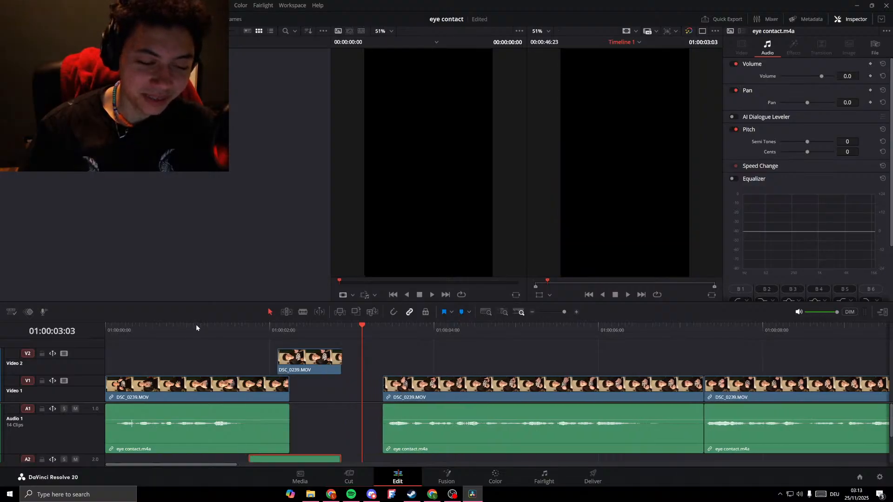
click(185, 326)
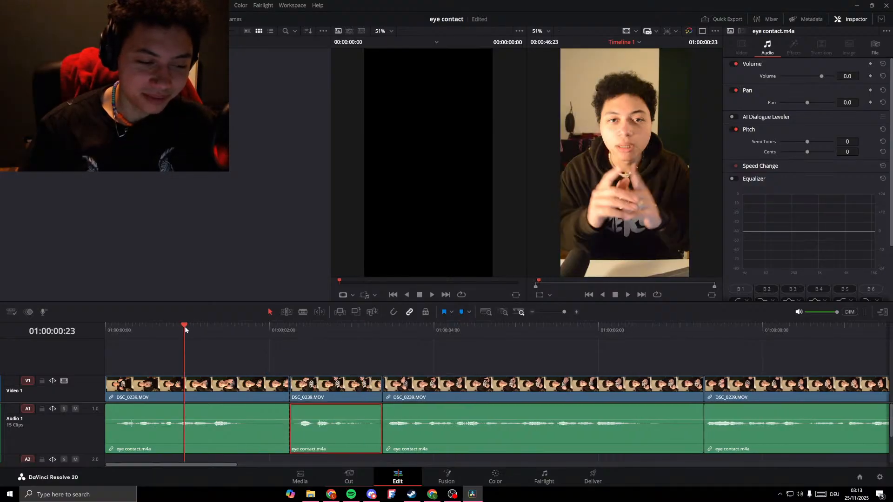
key(space)
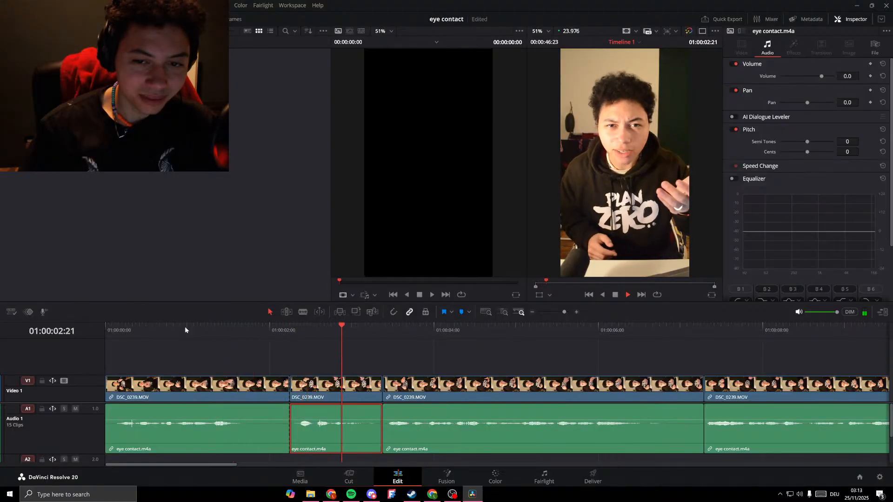
key(space)
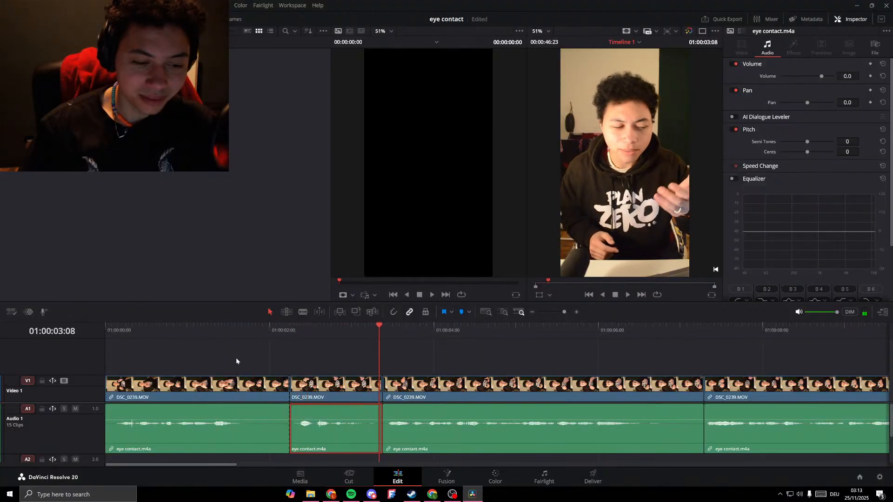
Ripple-trim the end of the first clip by 14 frames and replay the transition into the second clip.
click(285, 386)
drag(282, 390, 241, 389)
click(211, 331)
key(space)
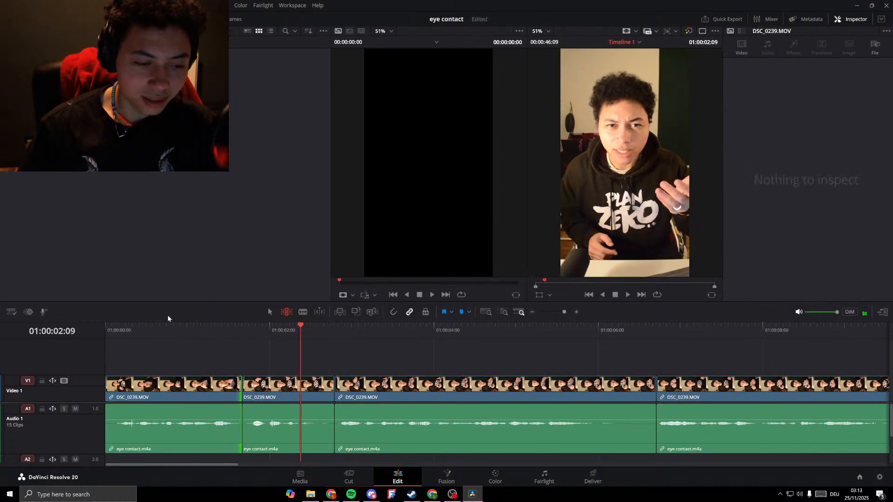
click(171, 327)
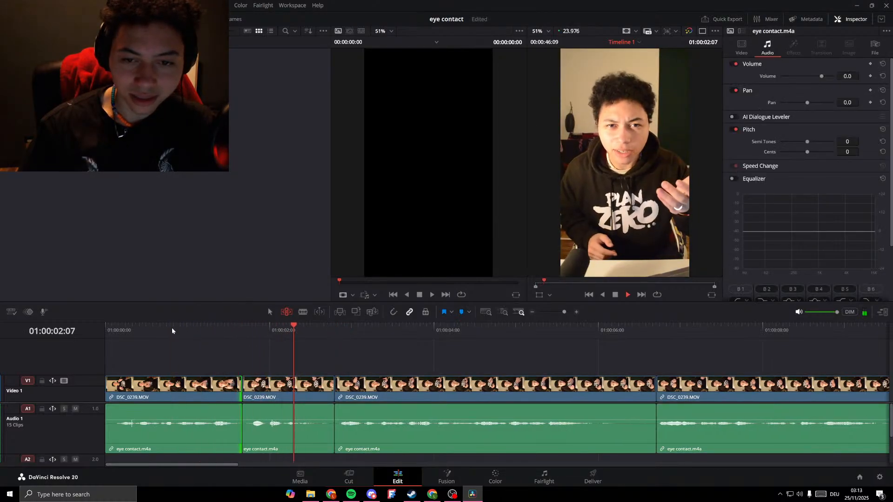
key(space)
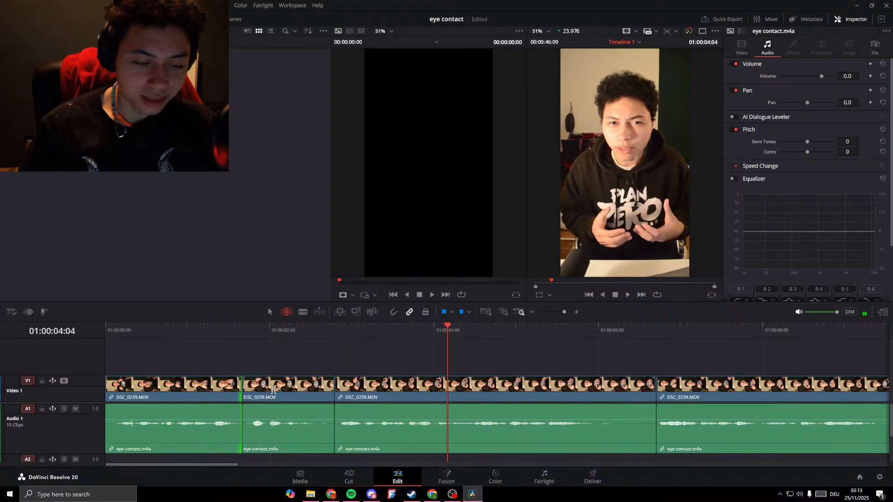
Ripple-extend the first clip's end by 4 frames and play on past the cut between the fifth and sixth clips.
drag(242, 389, 254, 390)
click(205, 326)
key(space)
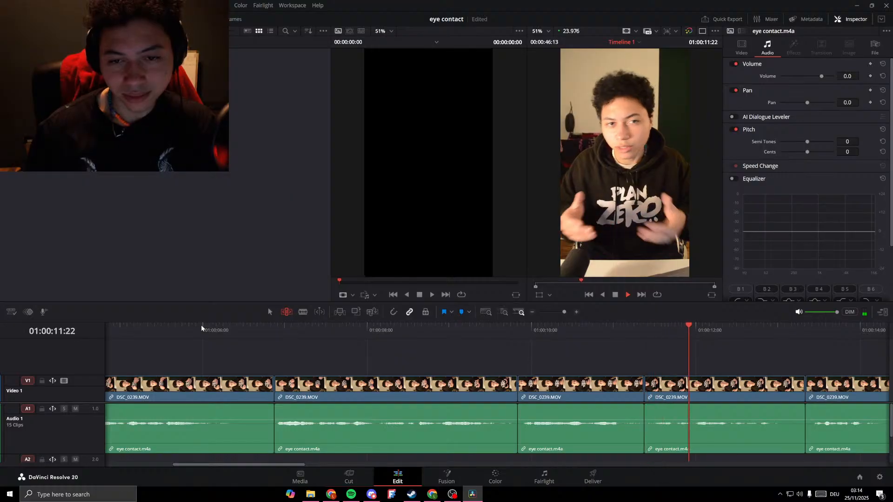
click(481, 323)
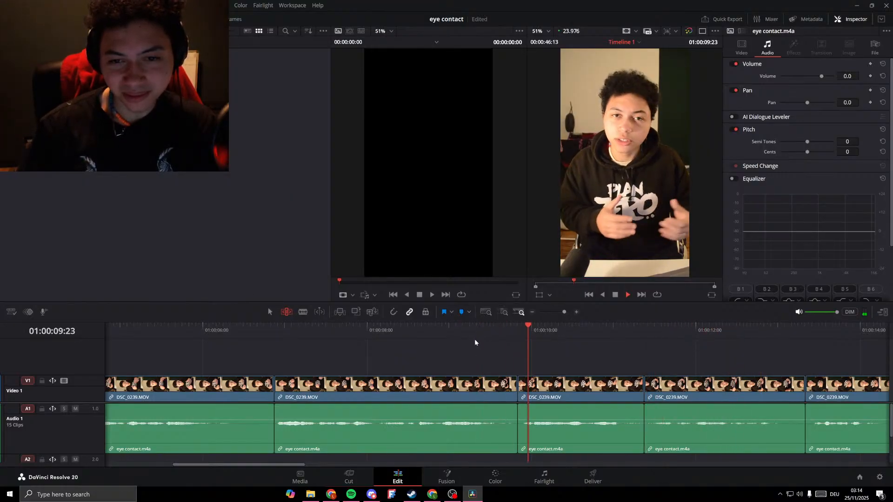
key(space)
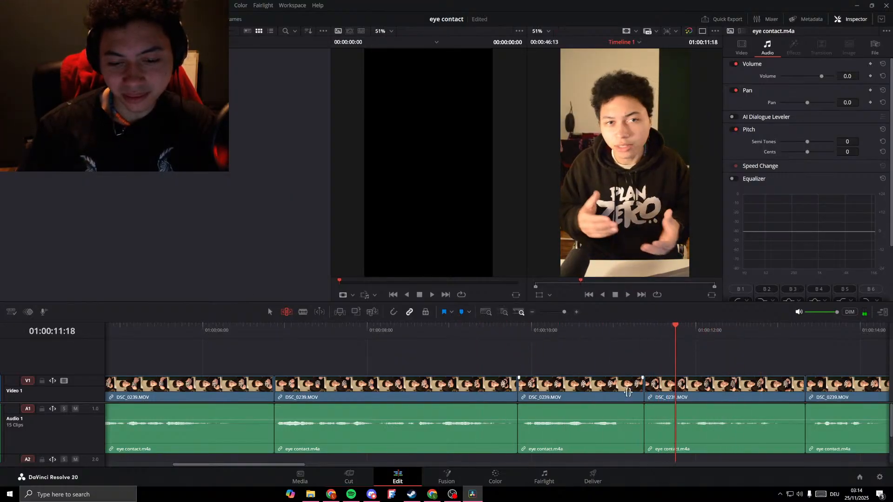
Ripple-trim the end of the fifth clip by 8 frames and replay its transition into the sixth clip.
drag(638, 390, 610, 392)
click(513, 330)
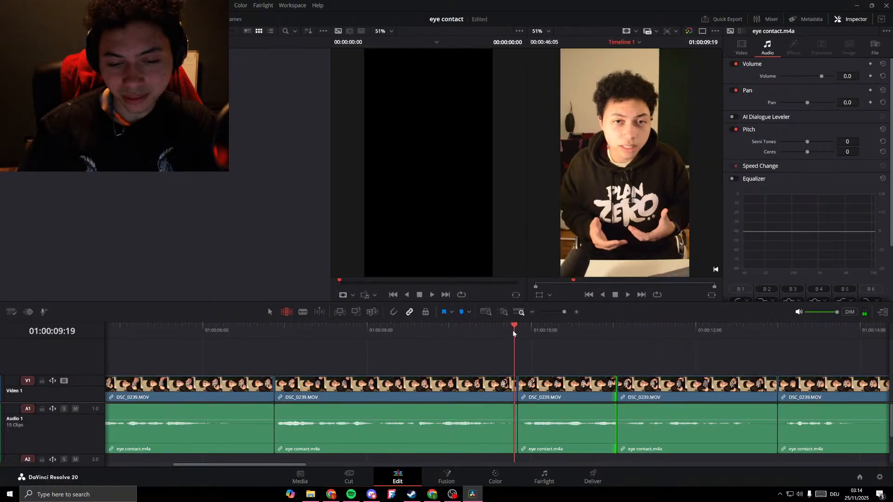
key(space)
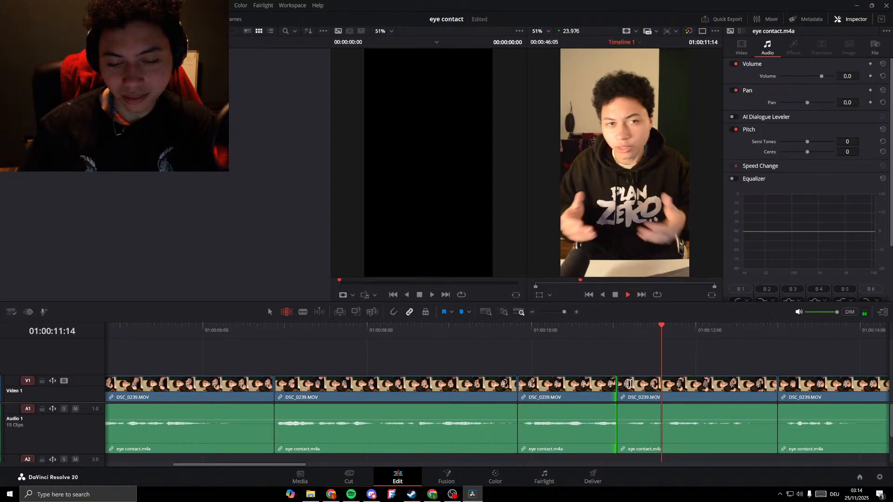
key(space)
Ripple-extend the fifth clip's end by 7 frames and replay the transition.
drag(616, 392, 640, 395)
click(540, 331)
key(space)
click(536, 327)
key(space)
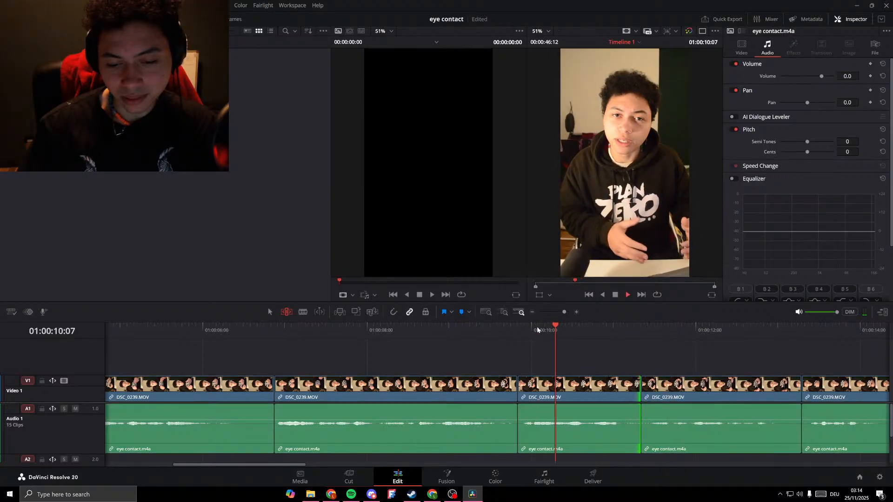
key(space)
Ripple-extend the fifth clip's end by 3 seconds 7 frames and play the restored footage, starting from the fourth clip.
key(ctrl+minus)
key(ctrl+minus)
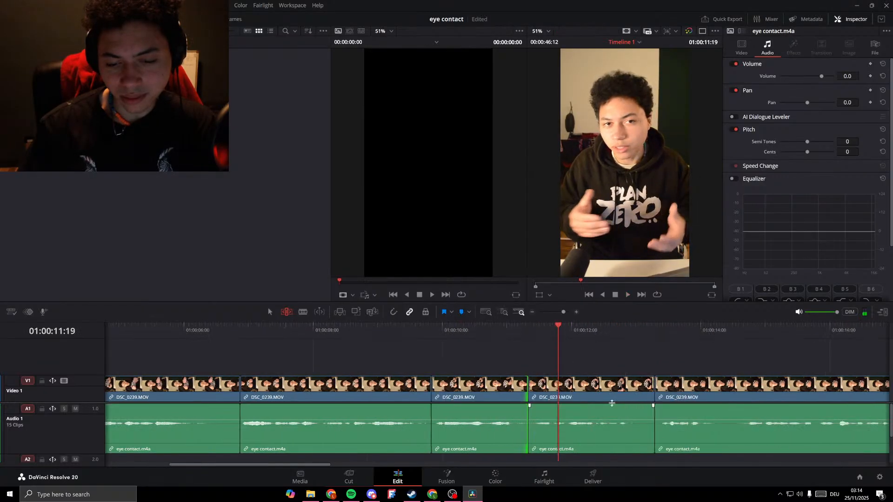
drag(470, 394, 663, 395)
click(515, 332)
key(space)
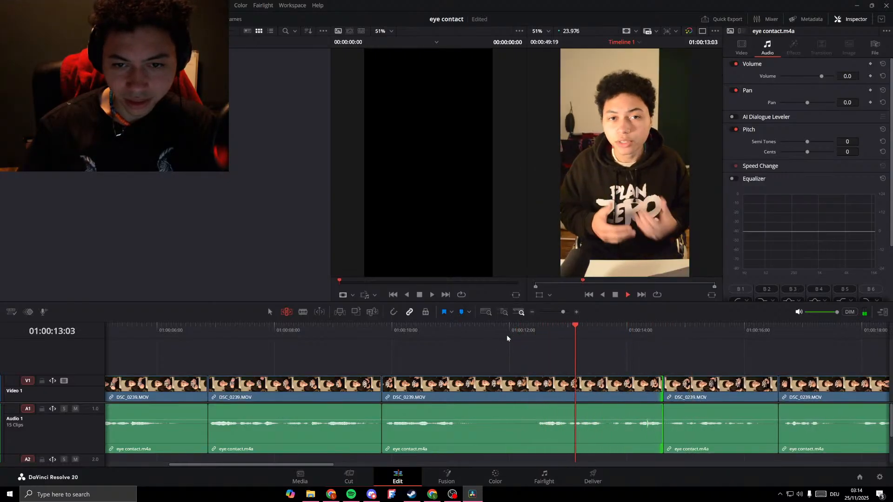
click(396, 337)
key(space)
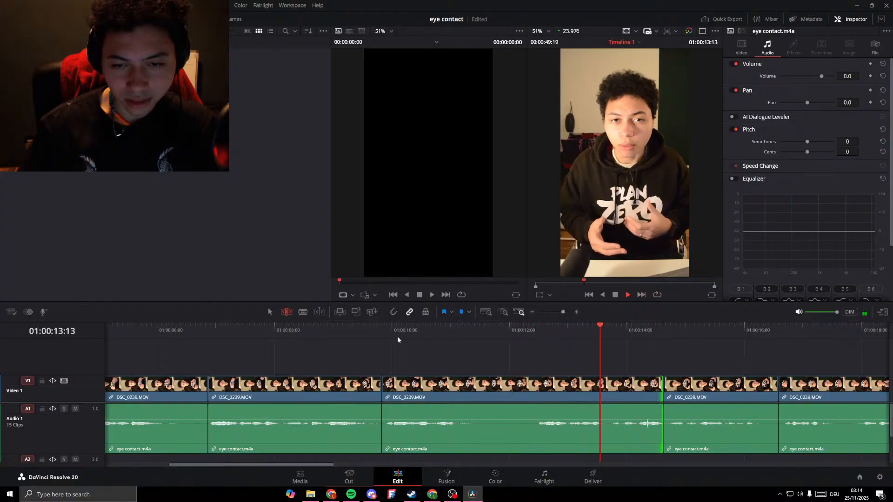
click(288, 328)
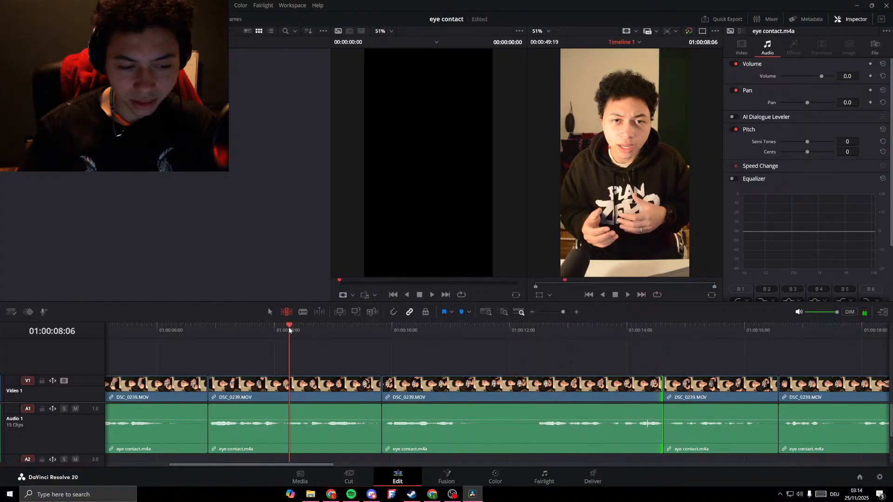
key(space)
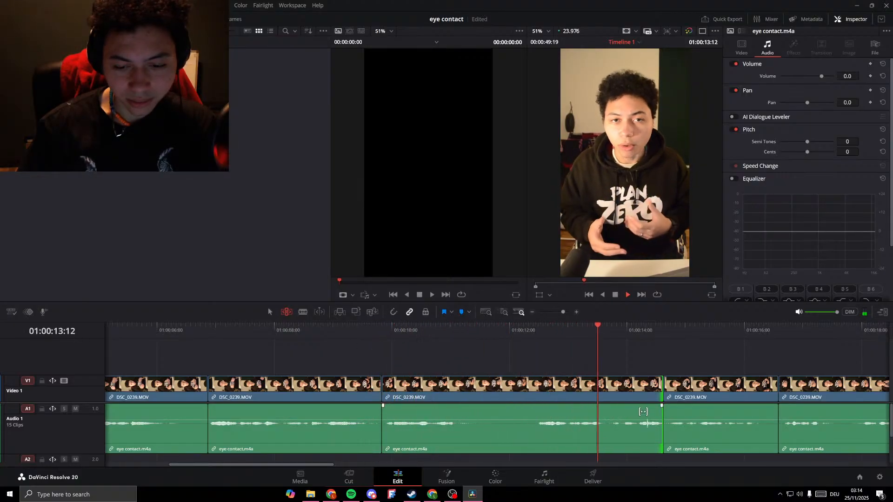
Ripple-extend the fifth clip's end by a further 3 seconds 11 frames and play its newly restored end.
drag(662, 399, 868, 399)
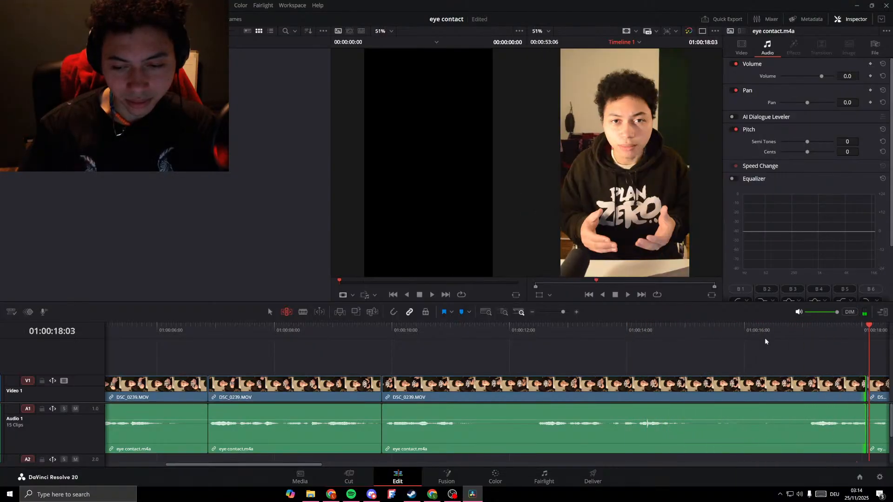
key(space)
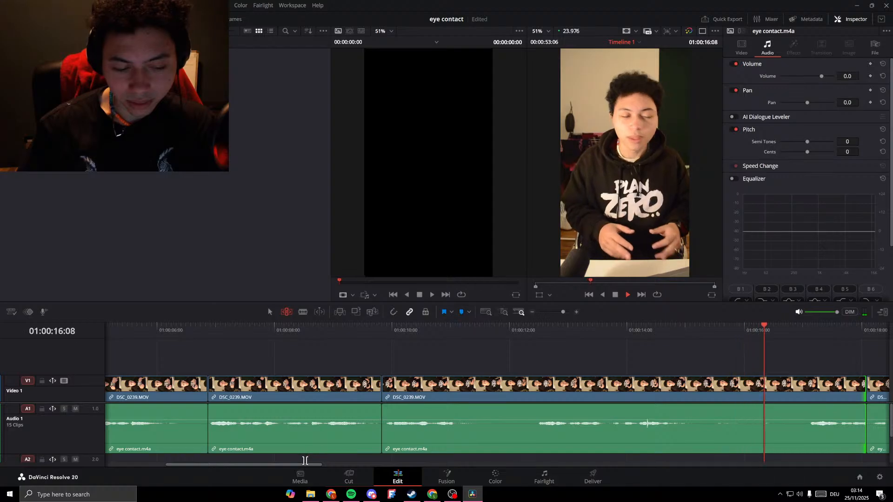
drag(305, 460, 362, 470)
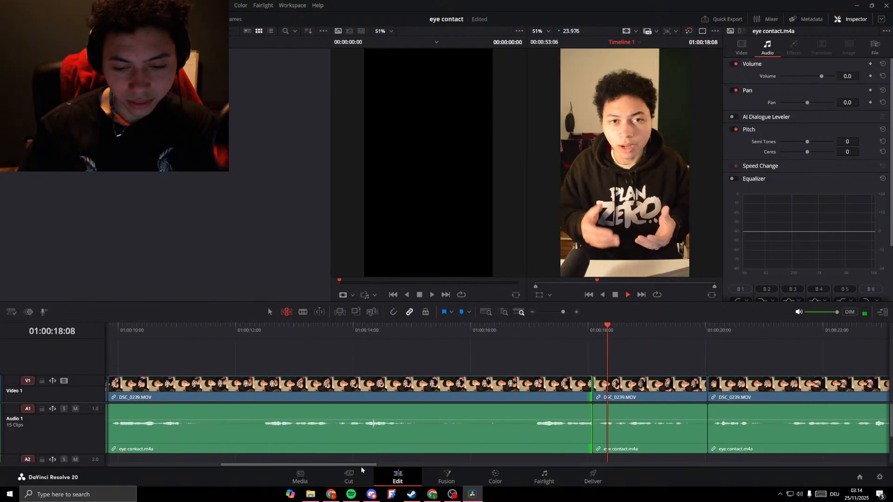
key(space)
Ripple-extend the fifth clip's end by another 2 seconds 9 frames and play the added phrase.
click(592, 396)
drag(591, 395, 730, 396)
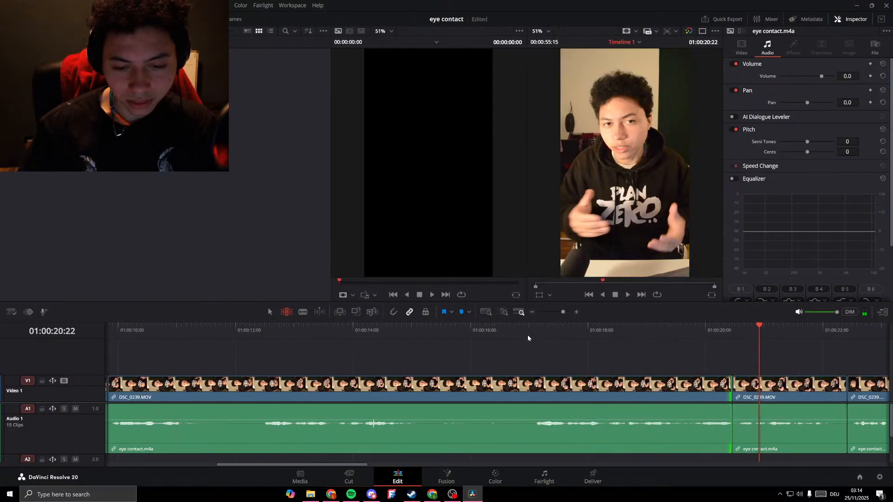
click(527, 332)
key(space)
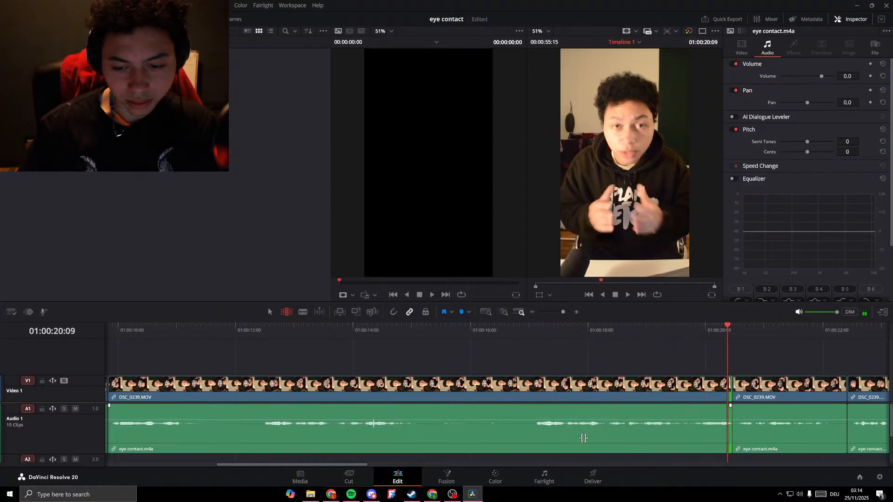
Ripple-extend the fifth clip's end by 1 second 7 frames and play up to the next cut.
drag(725, 395, 806, 395)
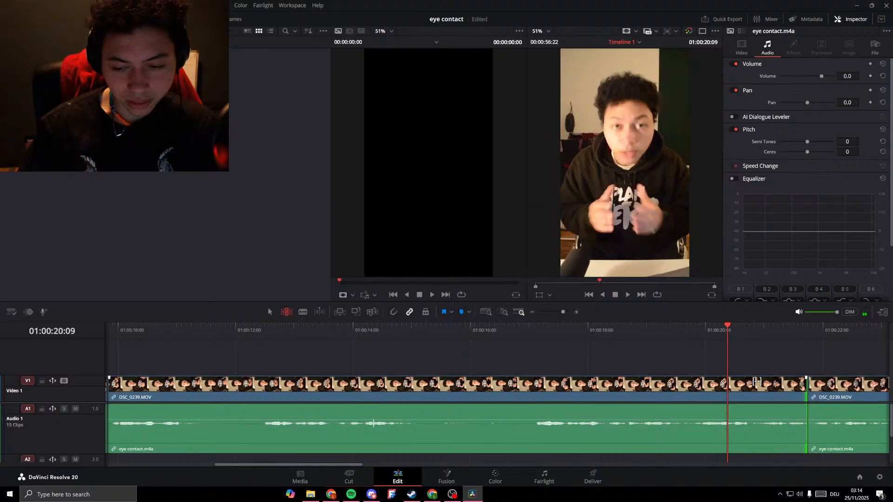
key(space)
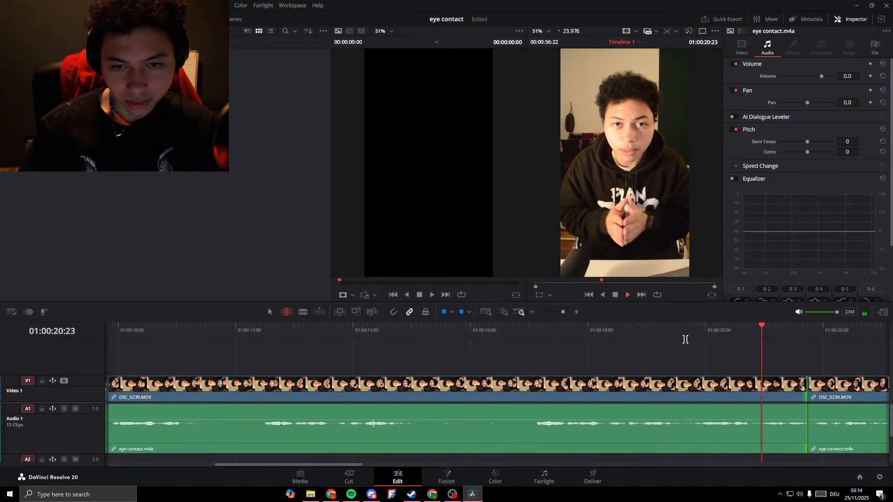
key(Down)
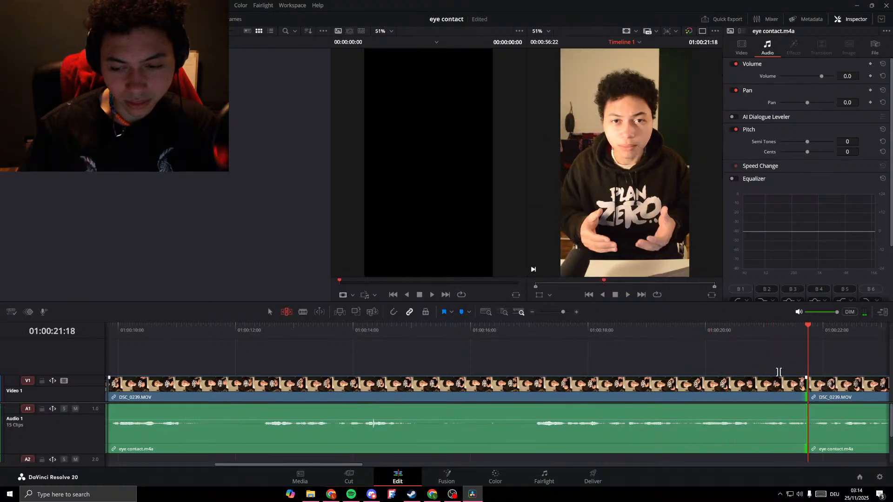
Split the extended fifth clip at 01:00:21:10 and move the playhead back to 01:00:19:20.
click(783, 330)
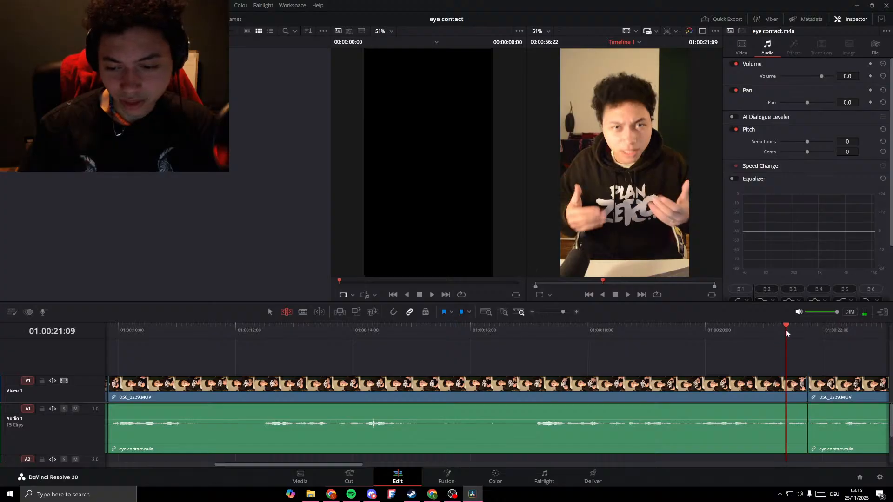
click(788, 331)
key(ctrl+b)
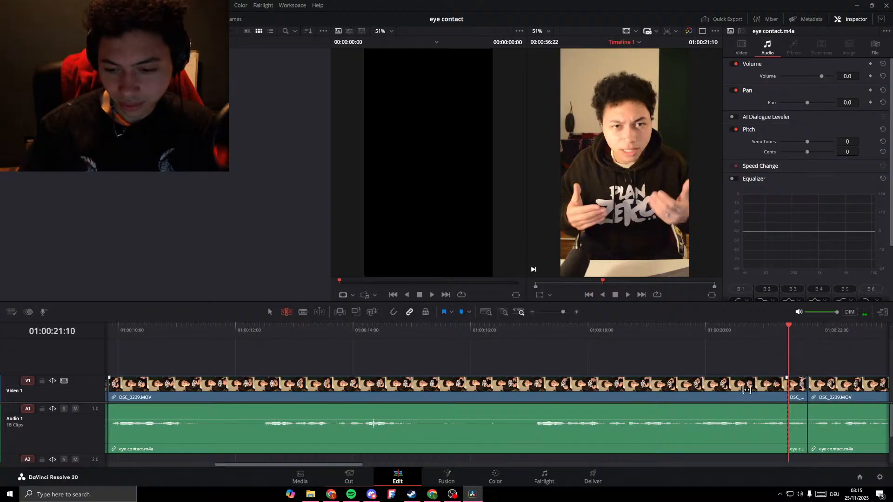
click(695, 333)
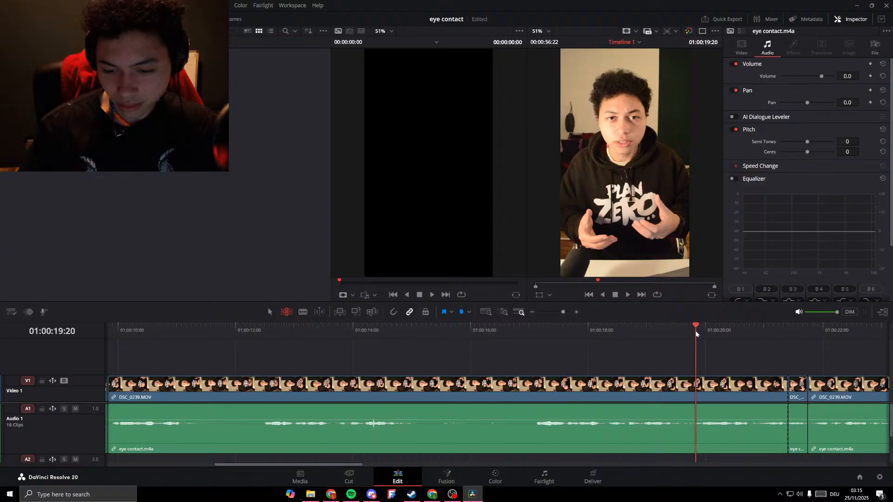
Split the extended clip at 01:00:19:19, ripple-delete the long section before the cut, and play across the new join.
click(694, 330)
key(ctrl+b)
click(660, 388)
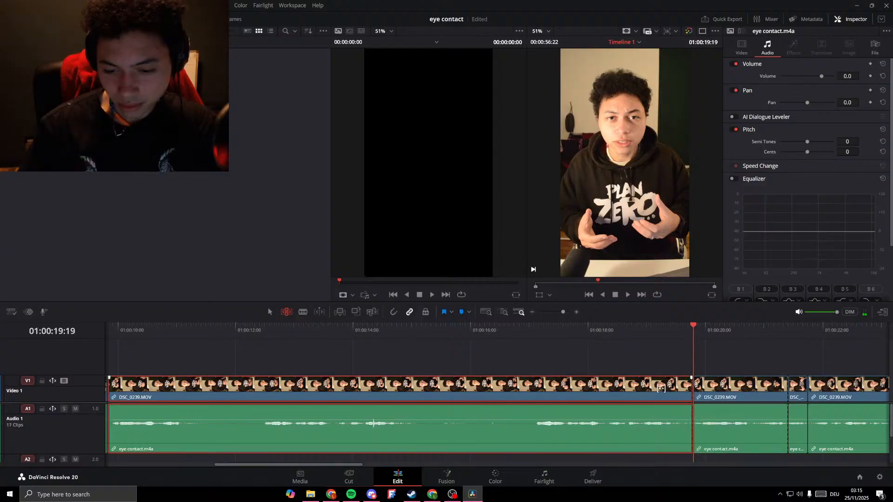
key(Delete)
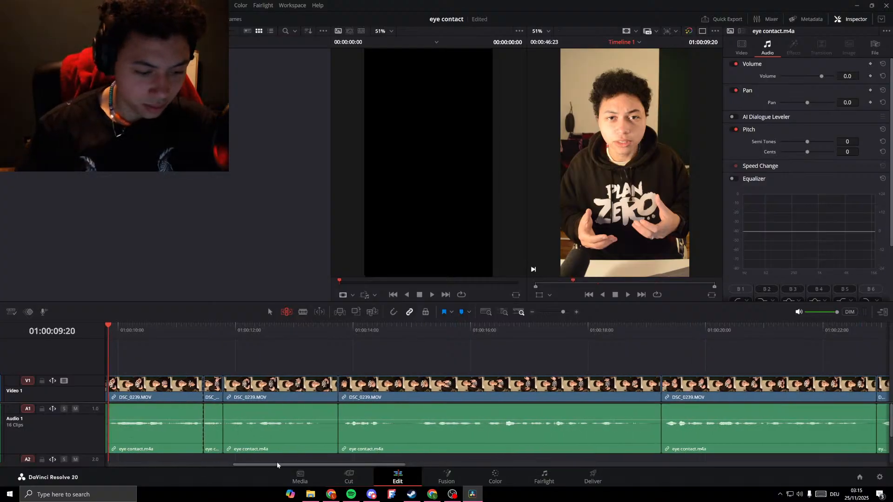
drag(277, 465, 242, 465)
click(205, 330)
key(space)
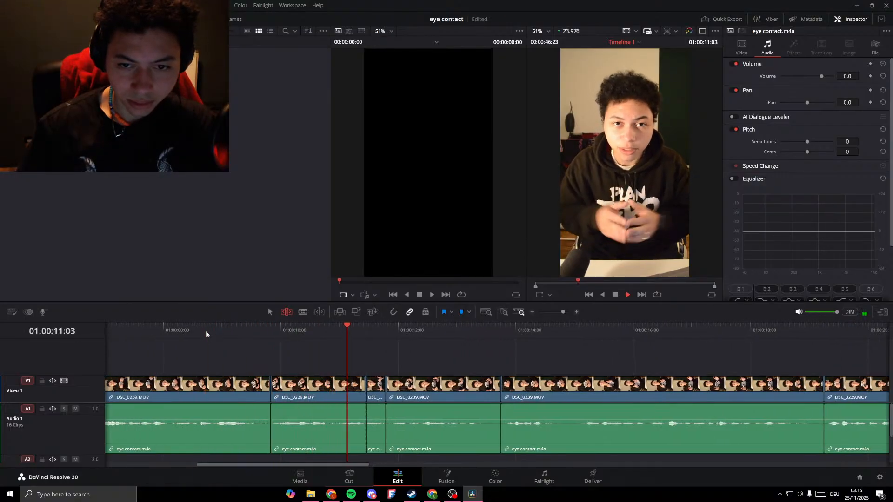
key(space)
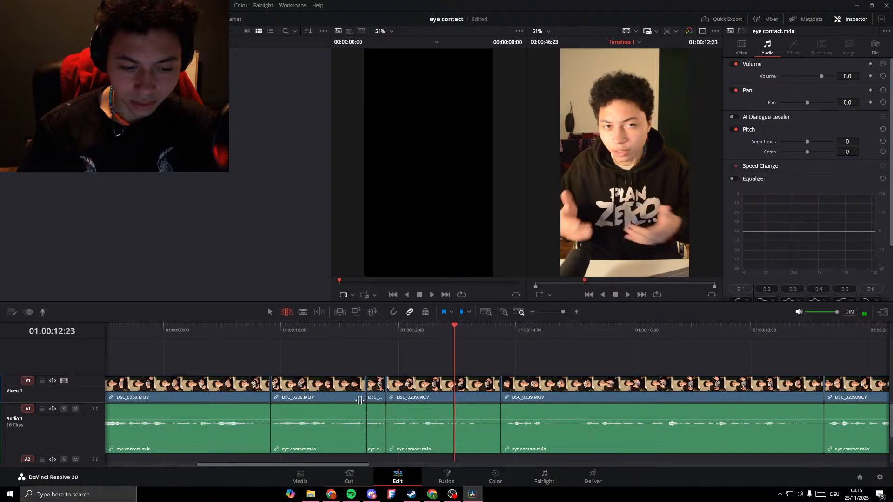
Ripple-extend the end of the clip starting at 01:00:09:20 by 17 frames in two trims, playing each result.
drag(360, 393, 390, 392)
click(272, 329)
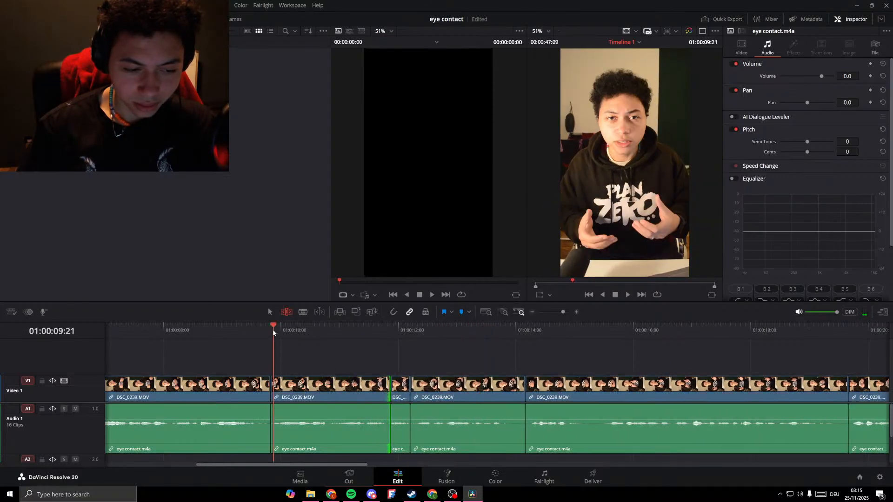
key(space)
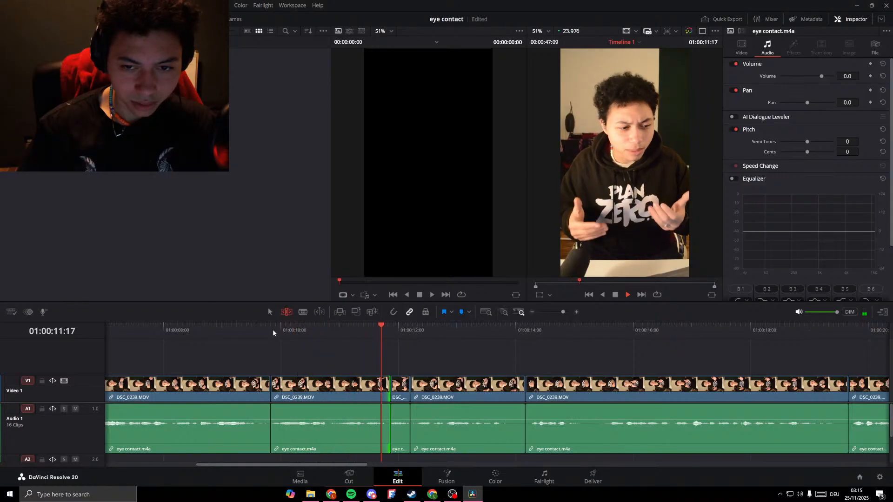
key(space)
drag(389, 395, 407, 396)
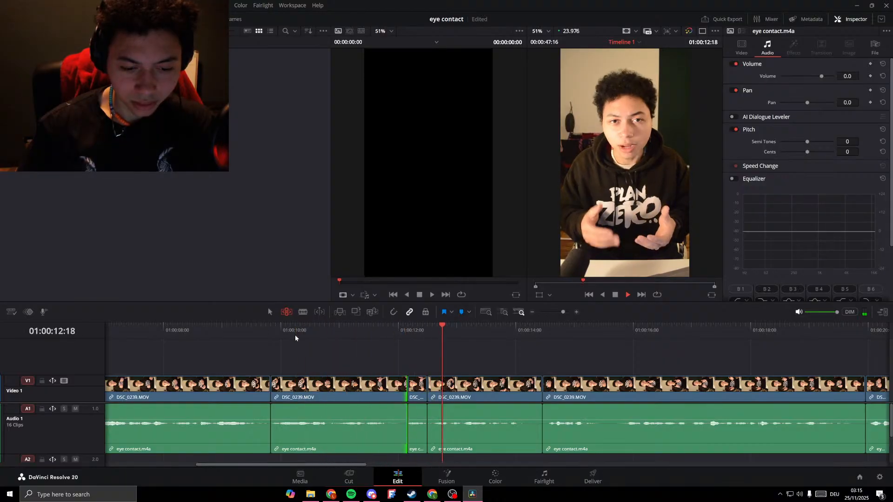
key(space)
Ripple-trim the end of the clip starting at 01:00:09:20 back by 21 frames and replay the cut.
drag(395, 392, 272, 340)
key(space)
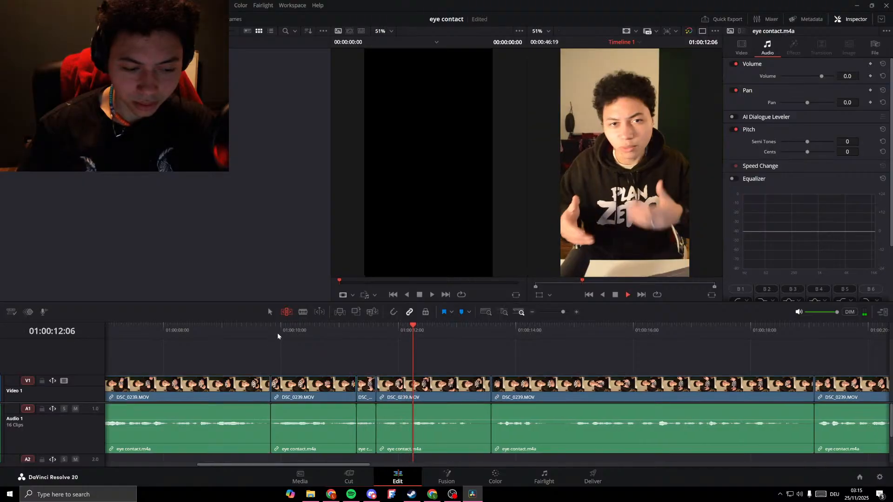
click(277, 333)
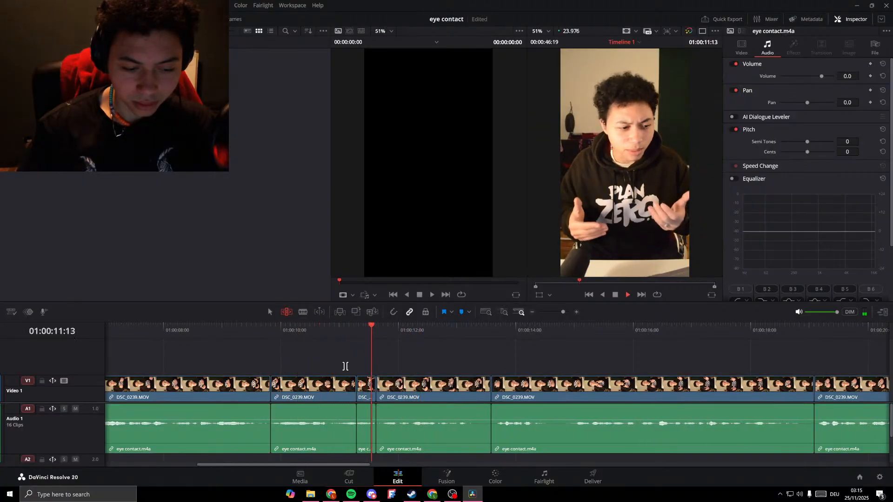
key(space)
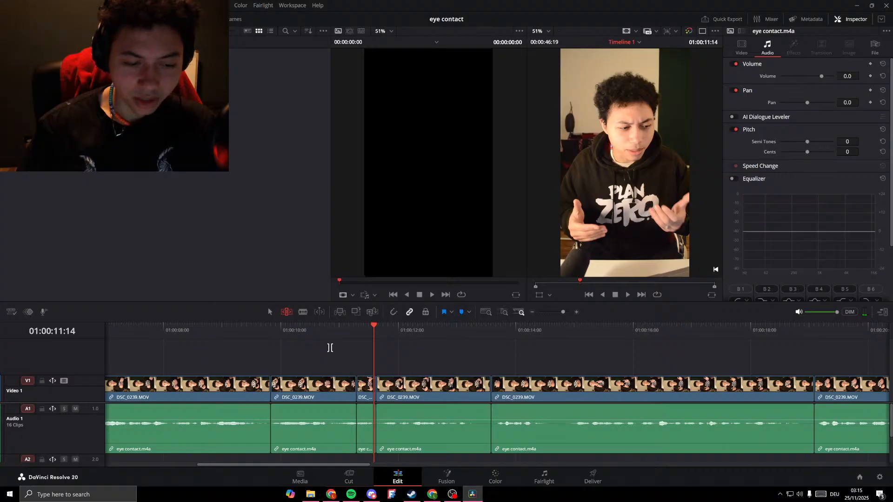
click(328, 333)
key(space)
key(space)
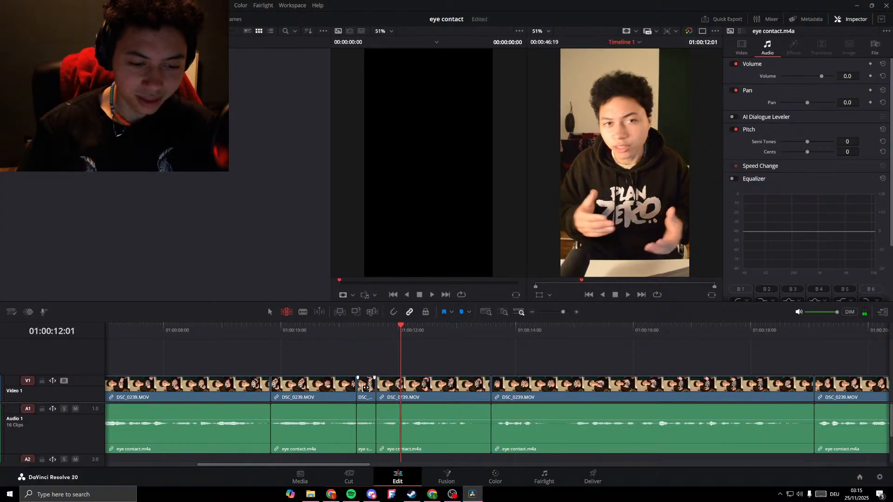
Slide the short clip about 10 frames later between its neighbours and play the transition.
drag(372, 391, 391, 395)
click(333, 339)
key(space)
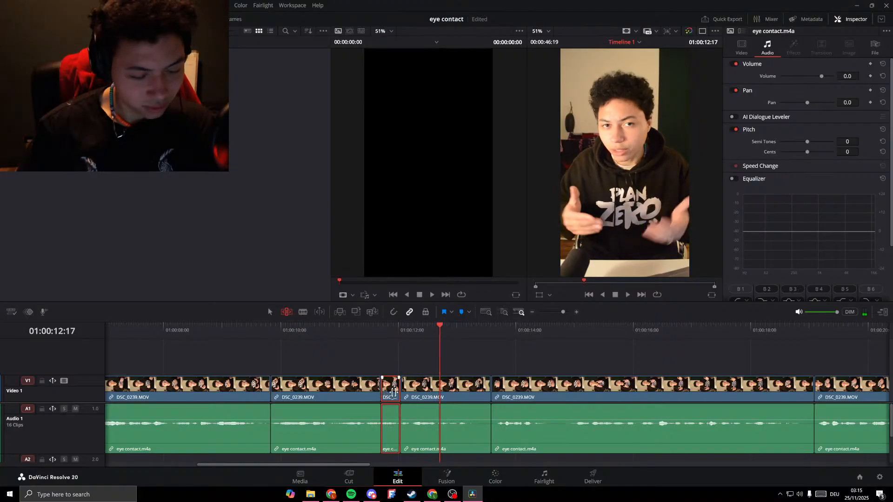
Delete the short clip, extend the preceding clip's end about 4 frames into the gap, and play across it.
key(Delete)
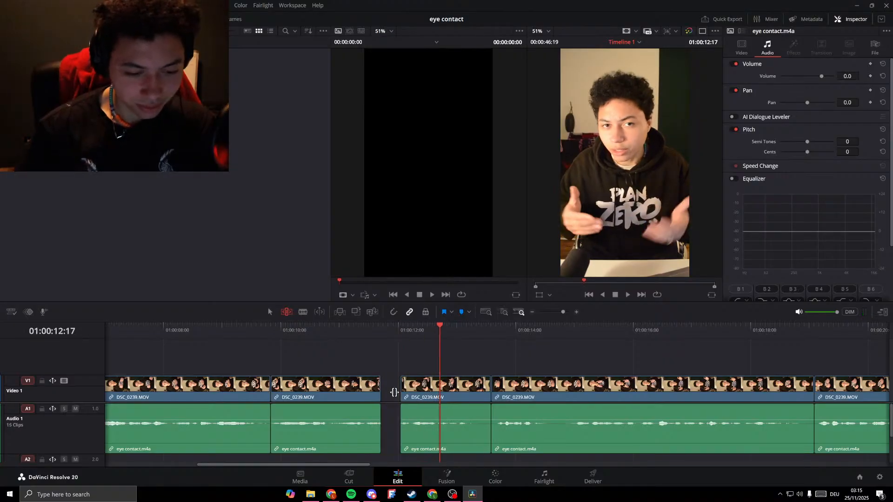
click(351, 327)
key(space)
drag(381, 399, 390, 400)
click(293, 329)
key(space)
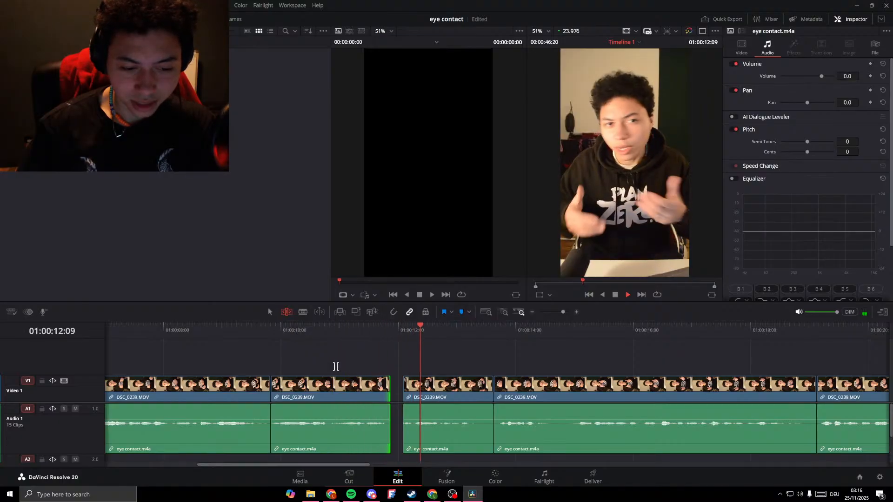
key(space)
Ripple-extend the start of the clip after the gap by 1 second 11 frames and play the restored phrase.
drag(405, 393, 386, 389)
click(404, 337)
key(space)
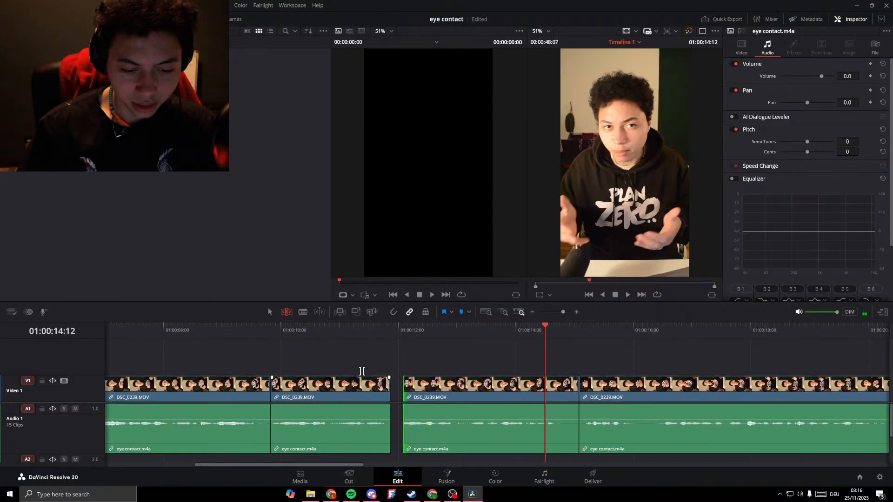
click(399, 328)
key(space)
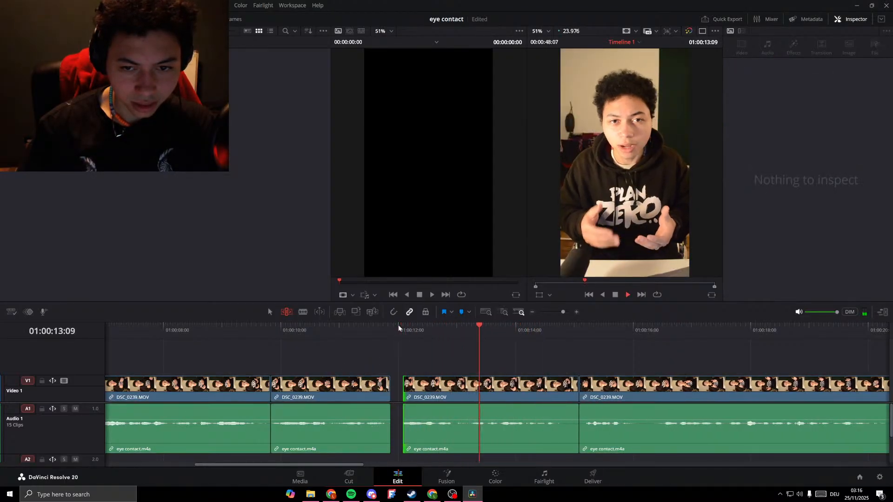
Replay the clips before and after the gap to compare their phrases for repeated wording.
click(409, 397)
click(325, 331)
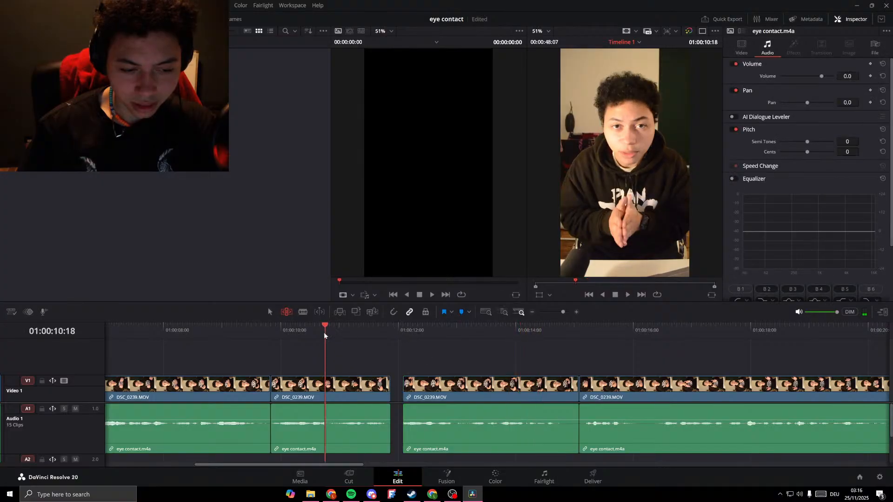
key(space)
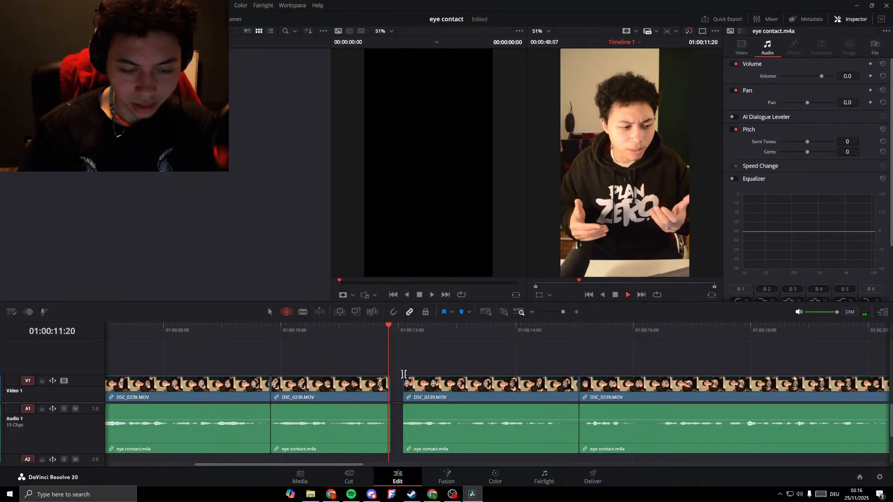
key(space)
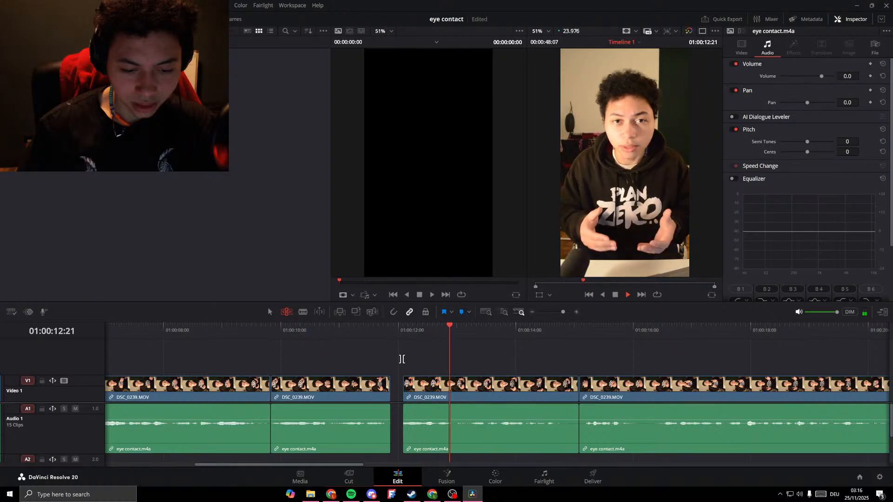
key(space)
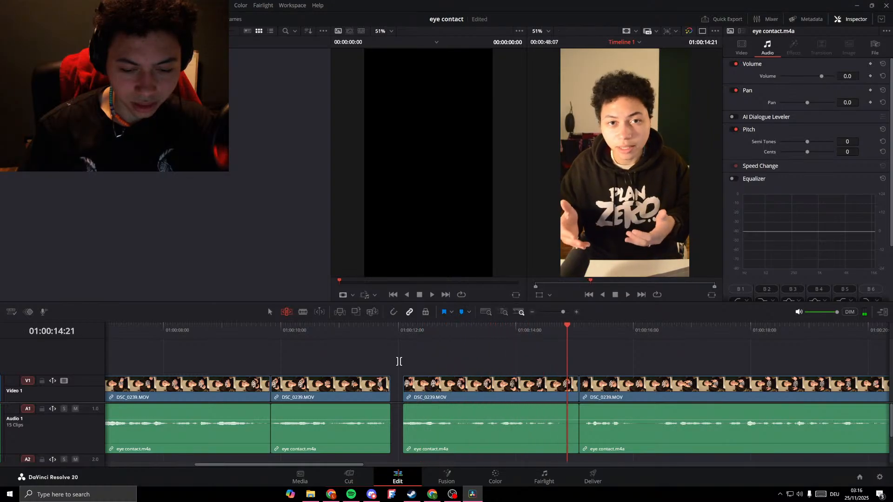
click(272, 330)
key(space)
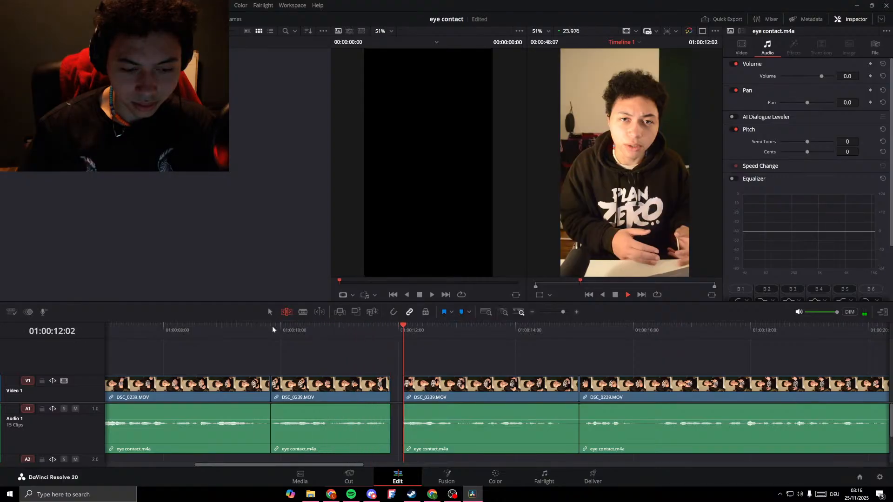
click(272, 329)
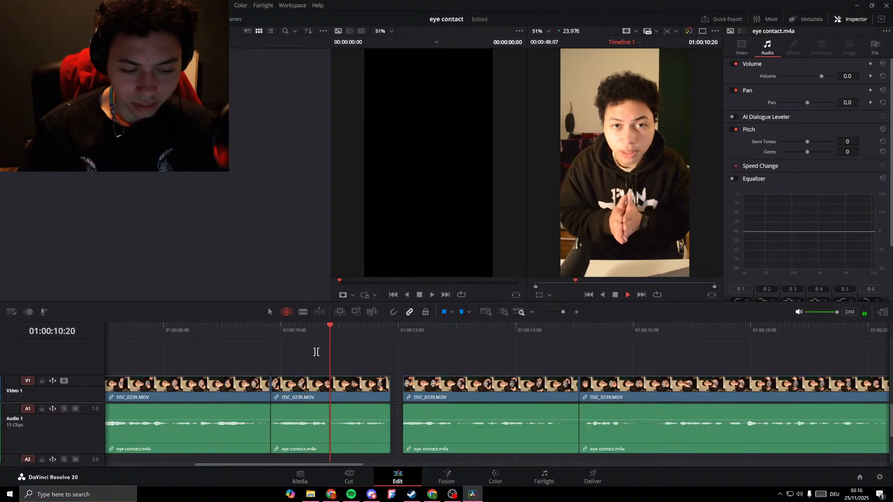
key(space)
Ripple-trim the end of the clip before the gap by 1 second 2 frames and shift all following clips back to close the gap.
drag(386, 396, 330, 389)
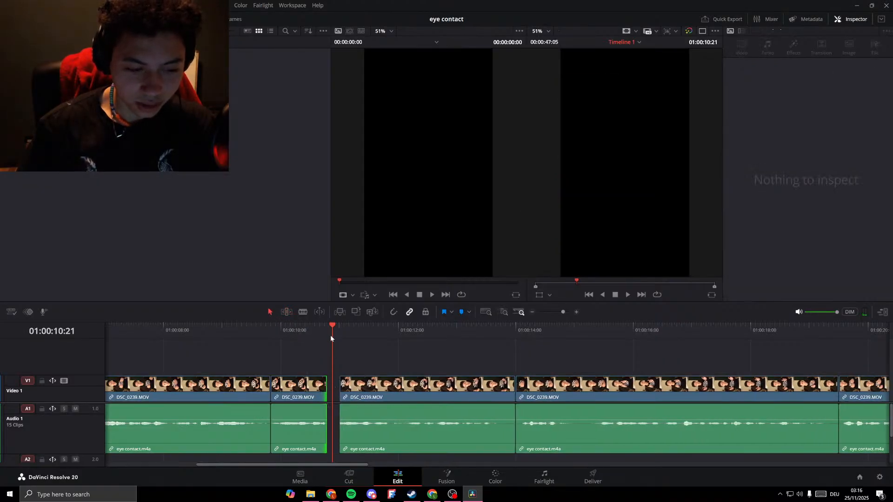
drag(330, 331, 328, 330)
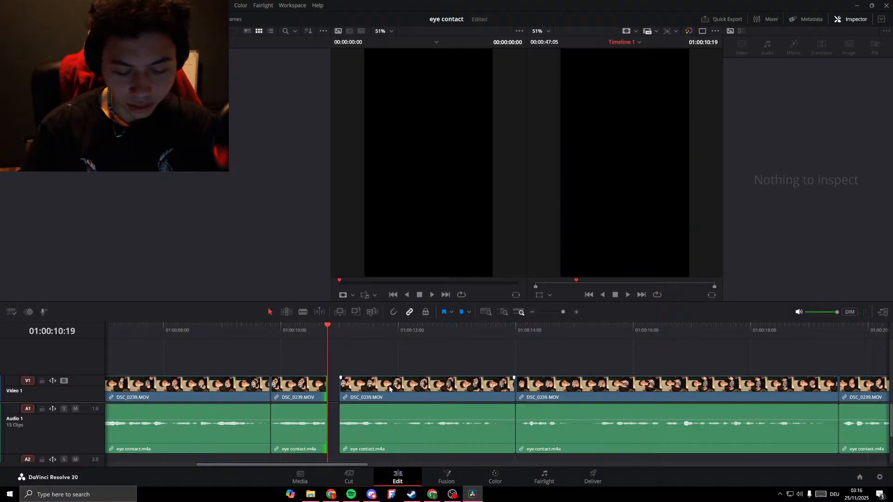
key(y)
drag(390, 389, 385, 384)
click(335, 349)
scroll(311, 368, up, 1)
scroll(310, 369, up, 2)
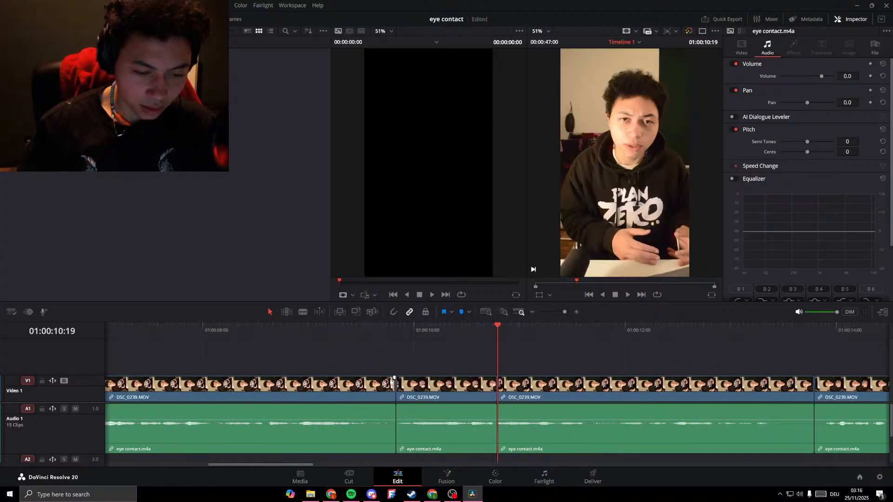
Play the closed join, ripple-delete the short clip before it that starts at 01:00:09:20, and play the resulting cut.
click(477, 329)
key(space)
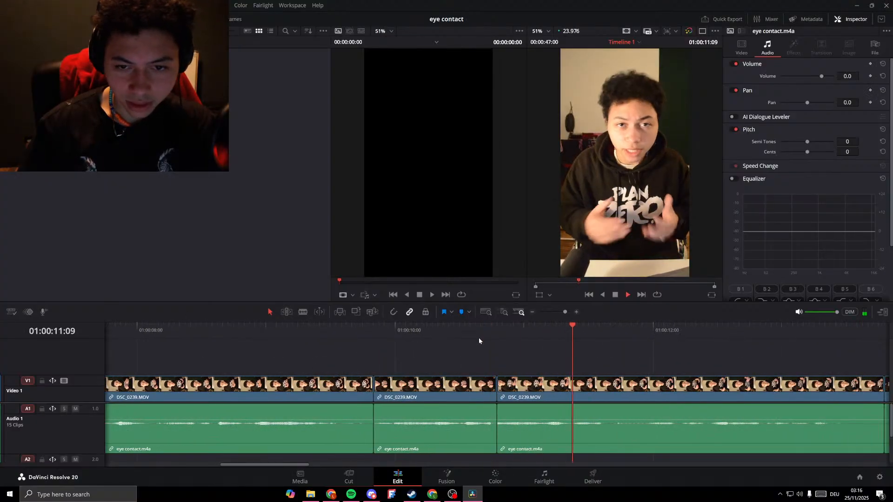
click(414, 329)
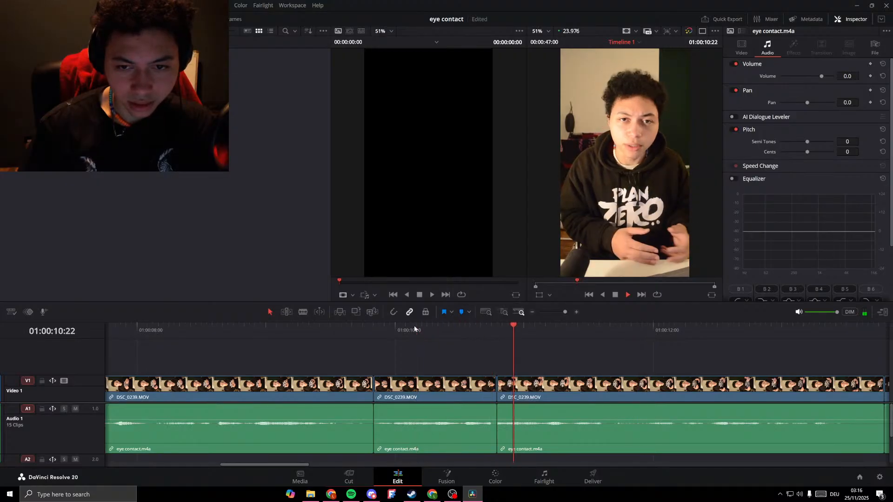
key(space)
click(255, 334)
key(space)
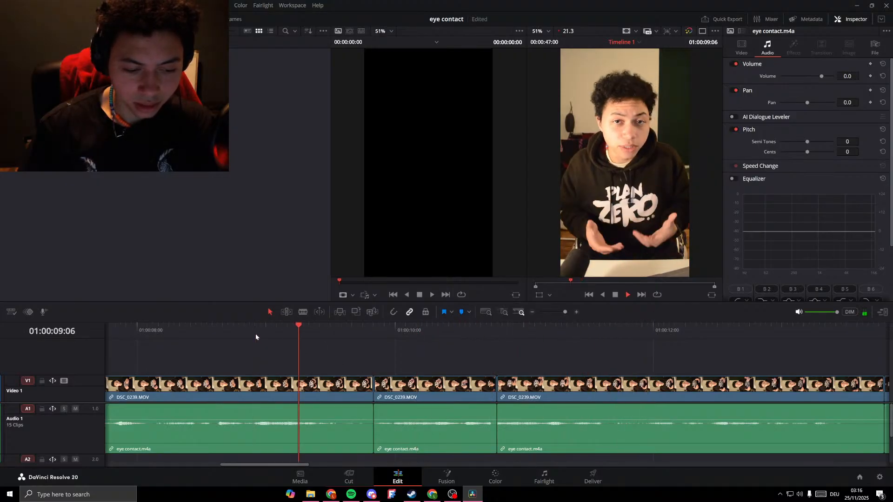
key(space)
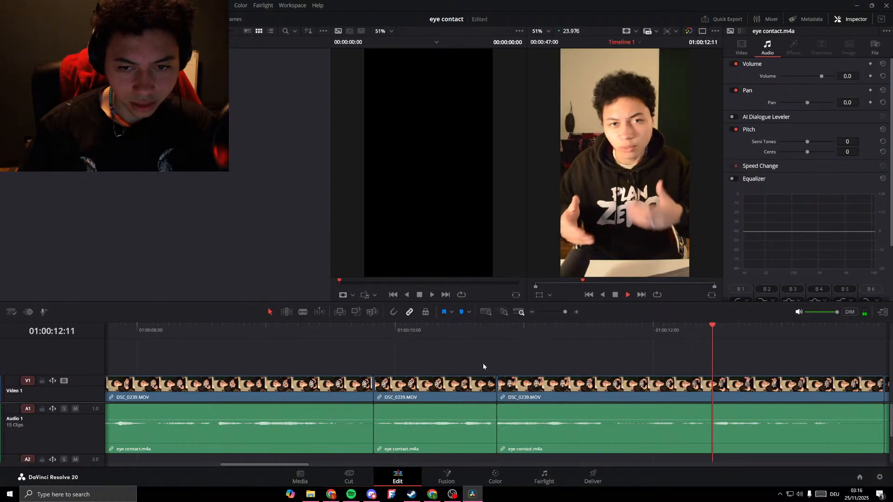
click(450, 387)
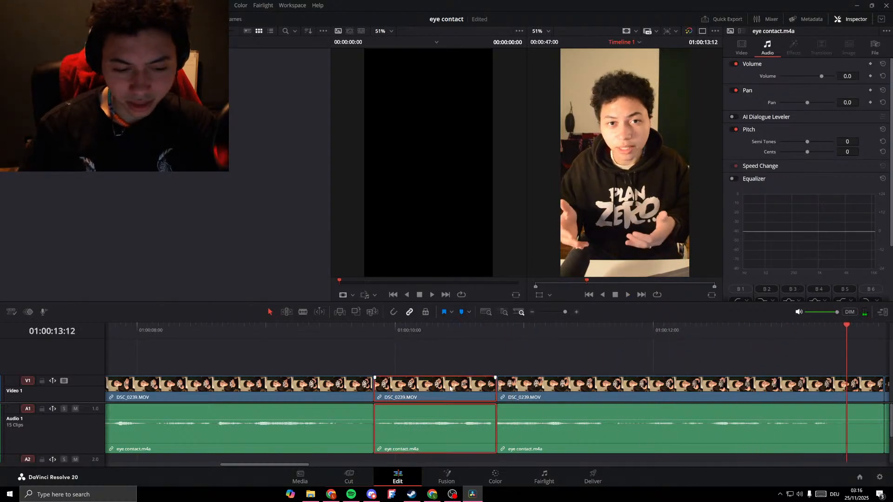
key(Delete)
click(265, 333)
key(space)
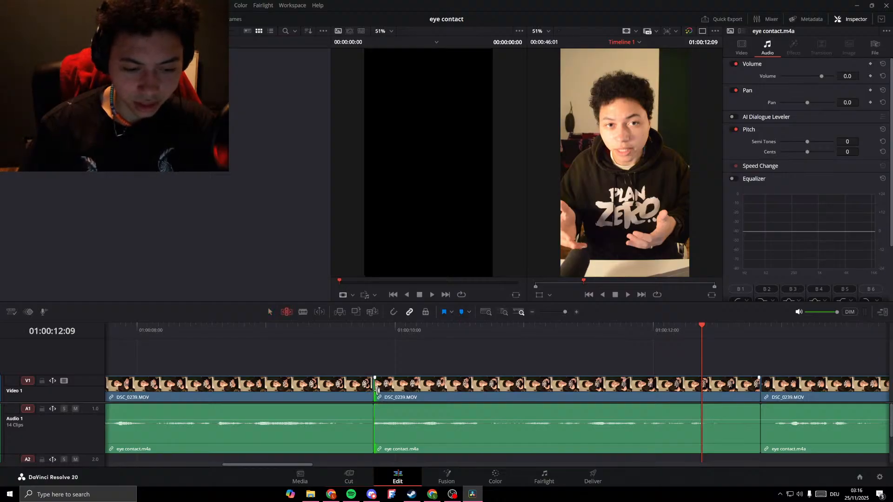
Ripple-extend the start of the clip after the cut by 2 frames and play the timeline through to 01:00:26:10.
key(t)
drag(372, 390, 365, 390)
click(243, 327)
key(space)
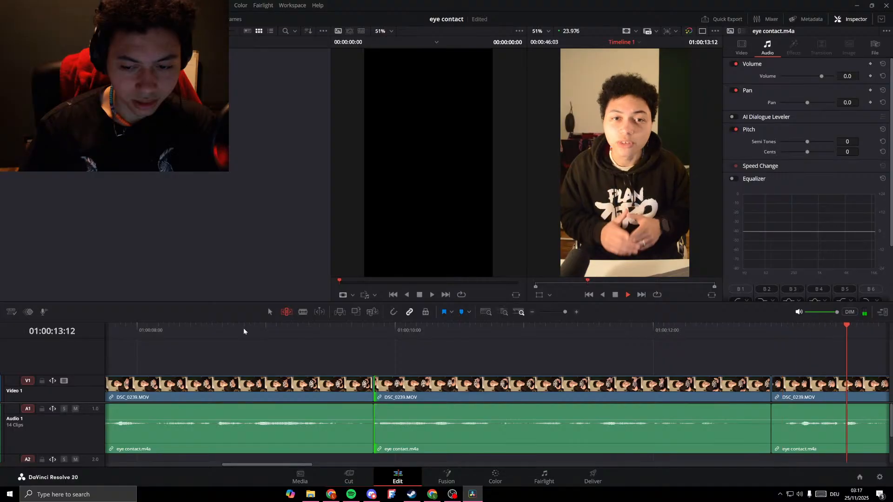
scroll(417, 362, down, 2)
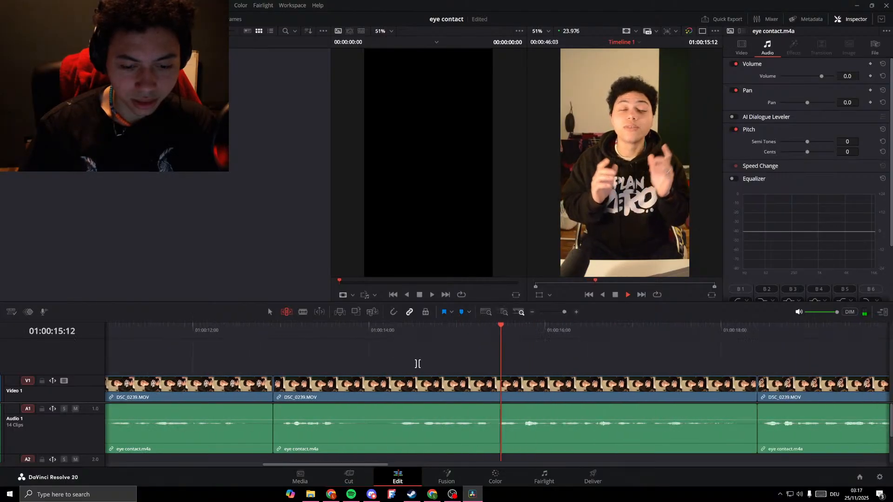
scroll(411, 370, down, 1)
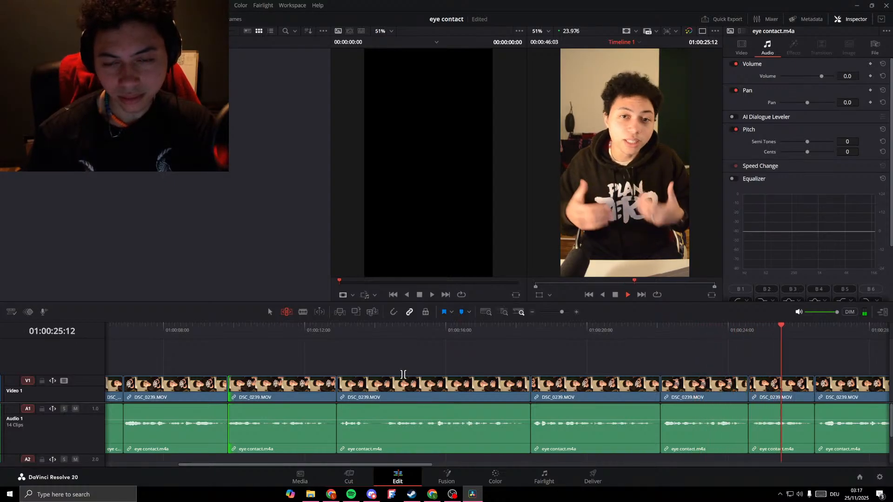
key(space)
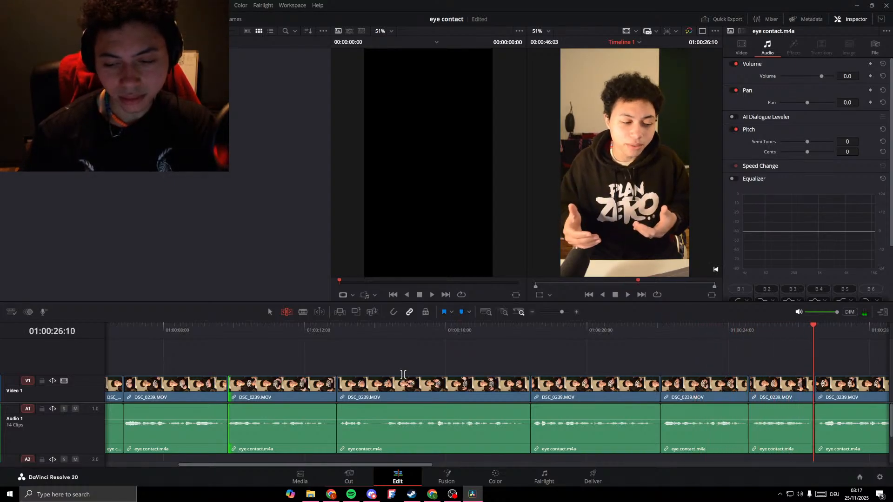
Ripple-trim the end of the clip before the cut near 01:00:24:14 by 3 frames and play the join.
key(ctrl+equal)
key(ctrl+equal)
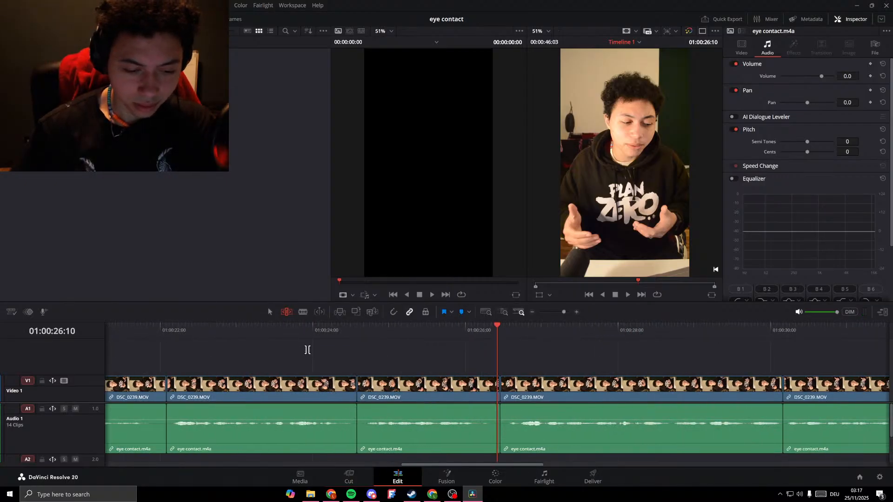
drag(351, 397, 341, 398)
click(275, 326)
key(space)
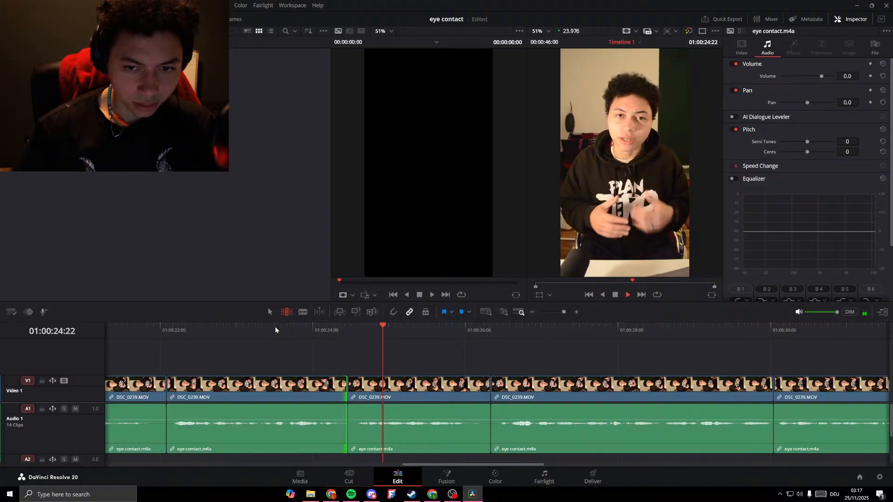
key(space)
Ripple-trim the start of the clip after that cut by 3 frames and play the timeline through to its end.
key(period)
key(period)
key(period)
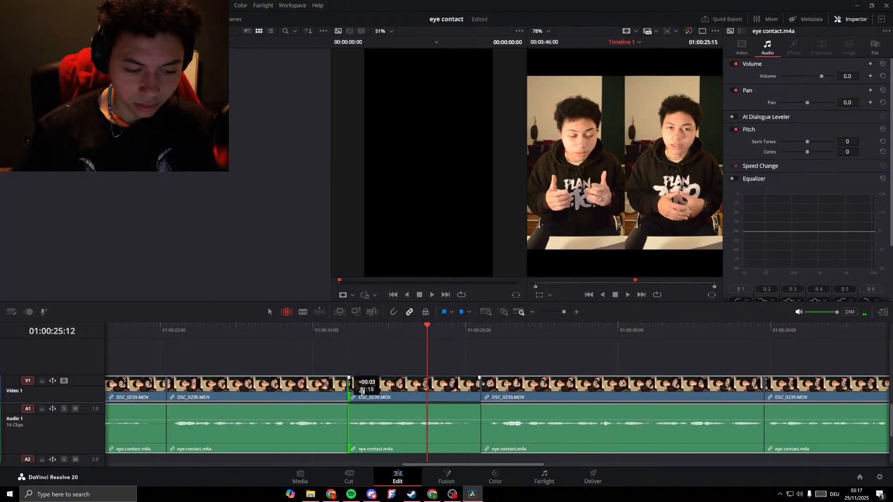
click(291, 327)
key(space)
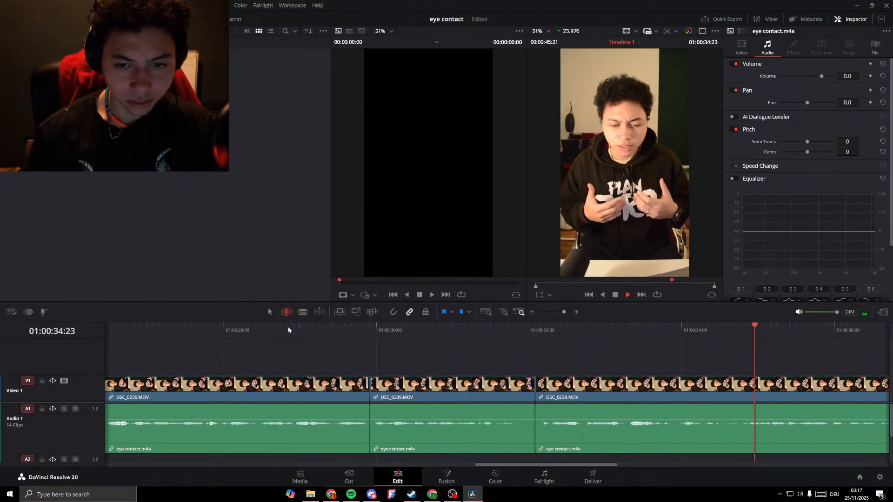
right_click(288, 327)
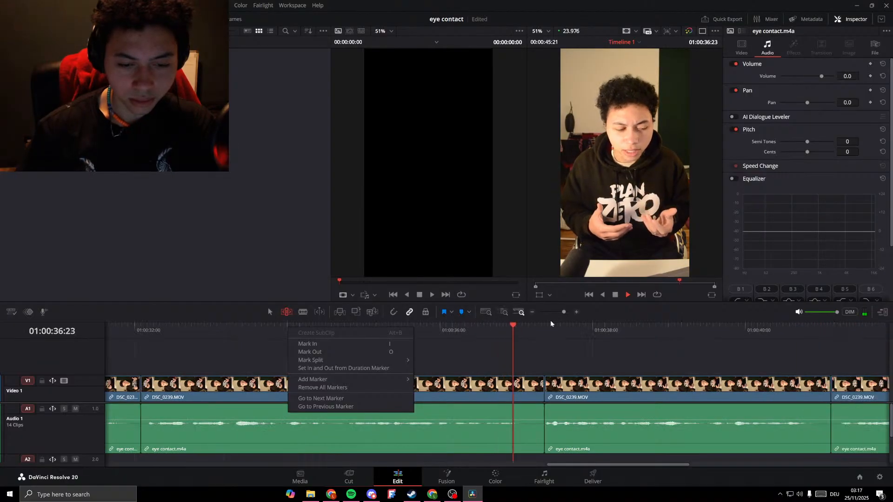
key(Escape)
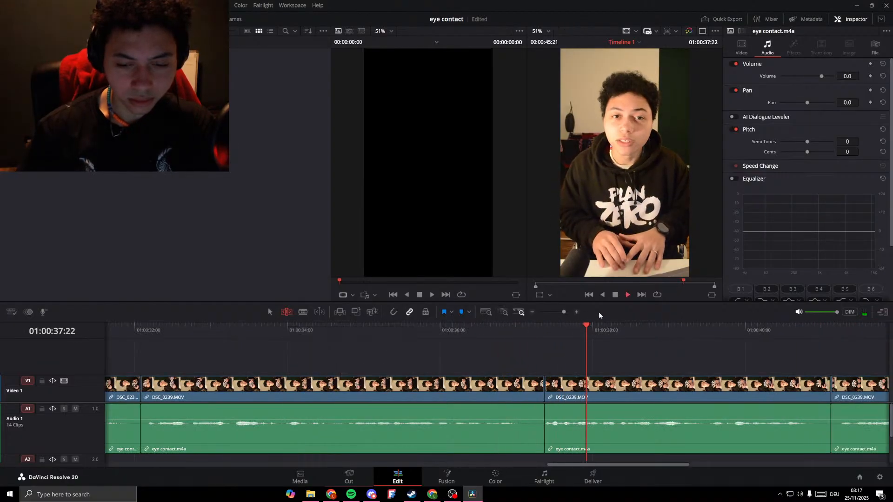
key(space)
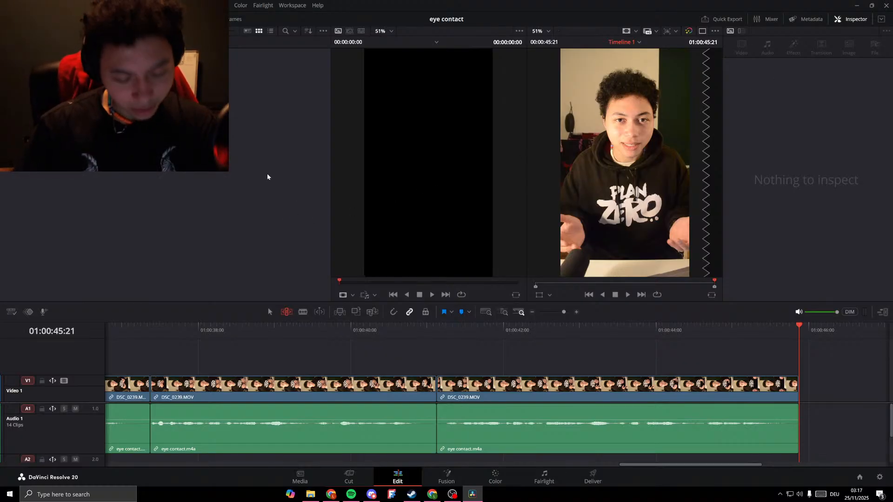
Return the playhead to the start of the timeline, then save the eye contact project and close DaVinci Resolve.
scroll(464, 465, down, 5)
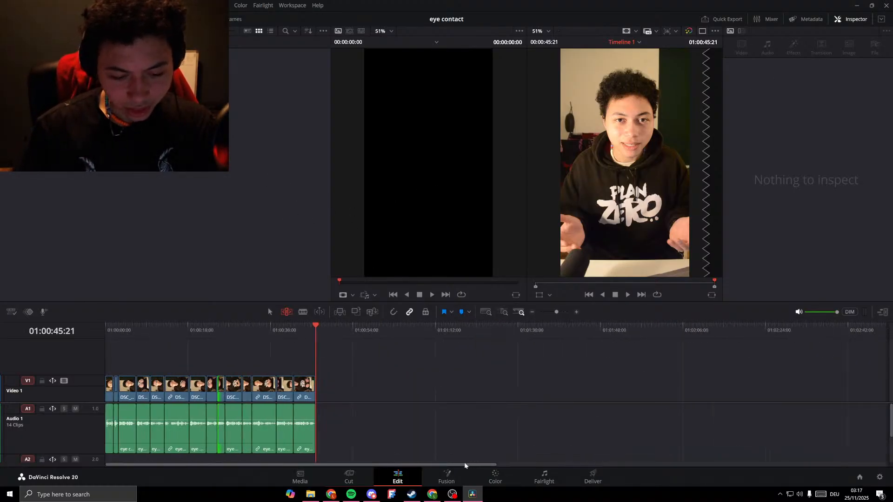
key(Home)
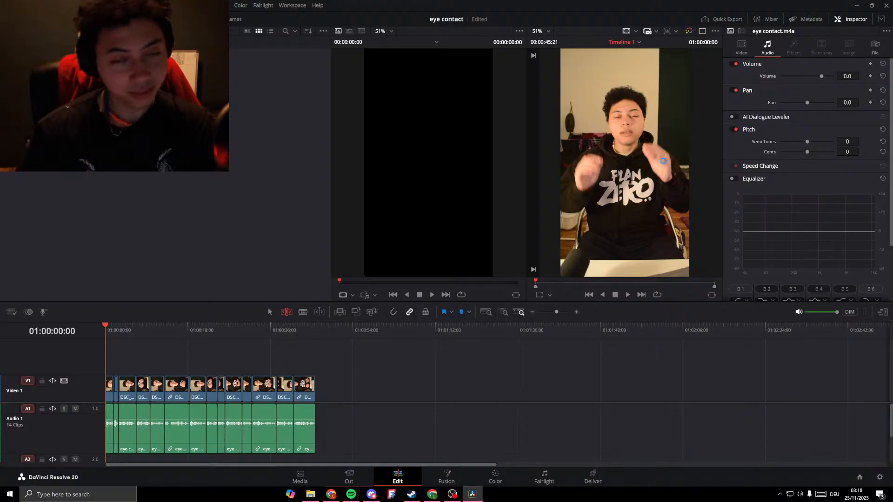
key(ctrl+s)
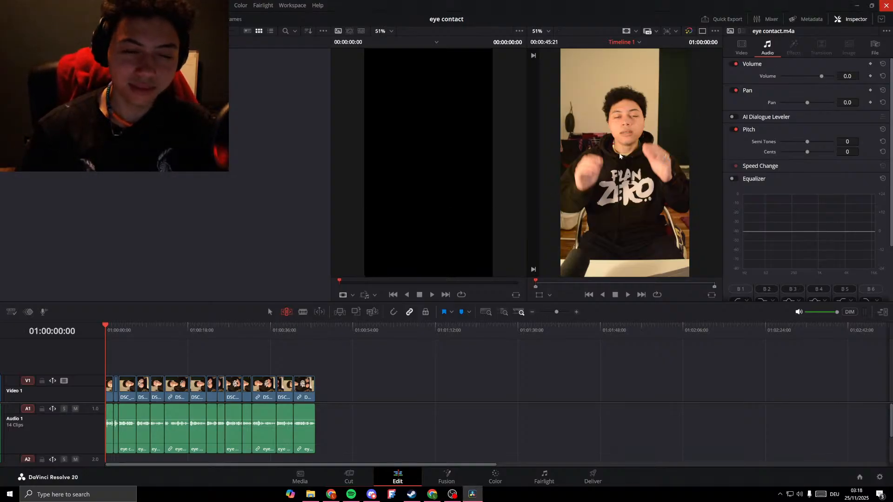
key(alt+F4)
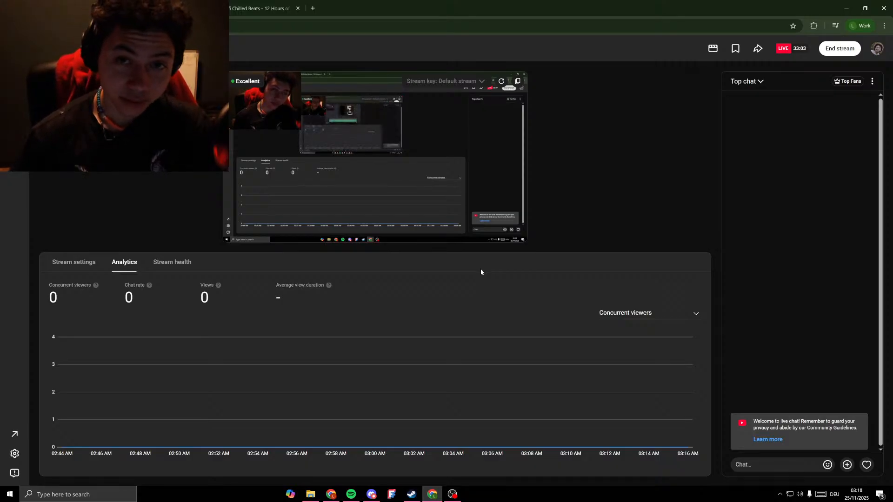
right_click(472, 257)
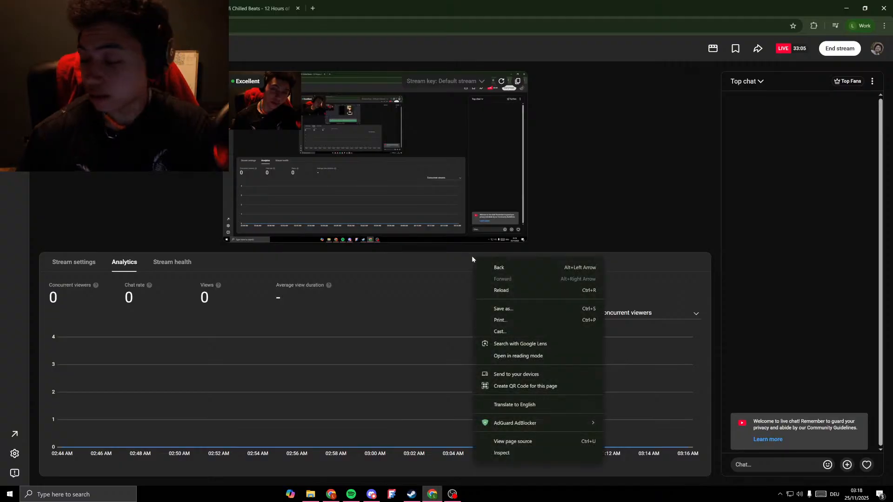